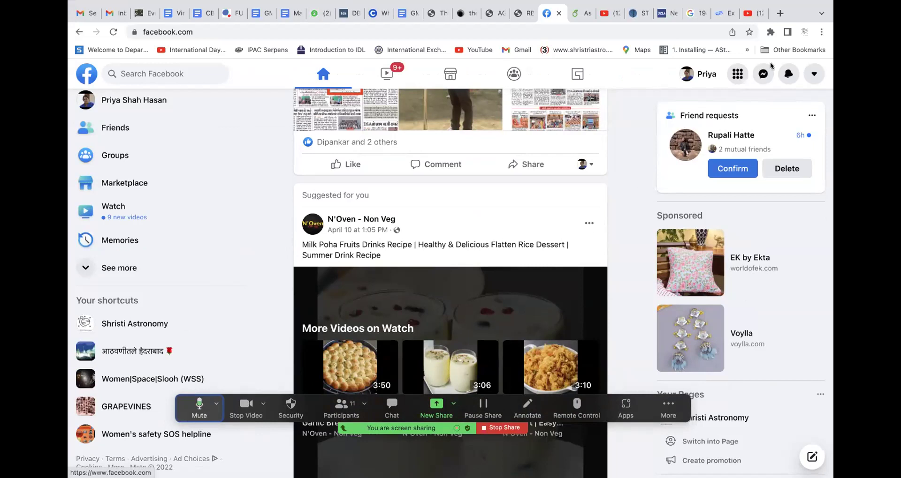
Step: Open the MAST archive portal at mast.stsci.edu in a new browser tab
key(ctrl+t)
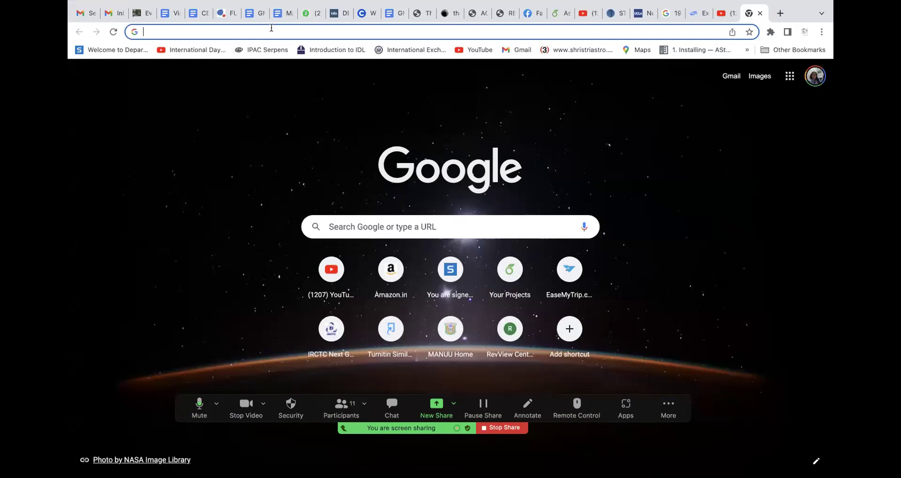
text(m)
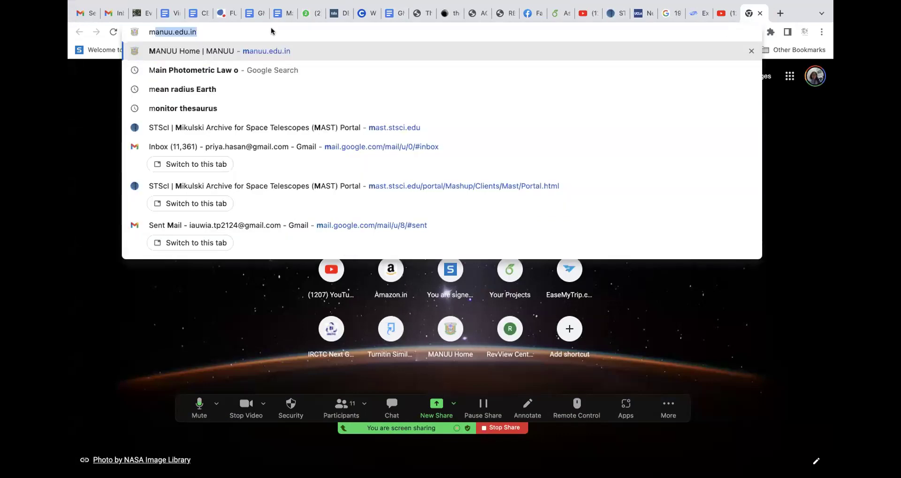
text(ast)
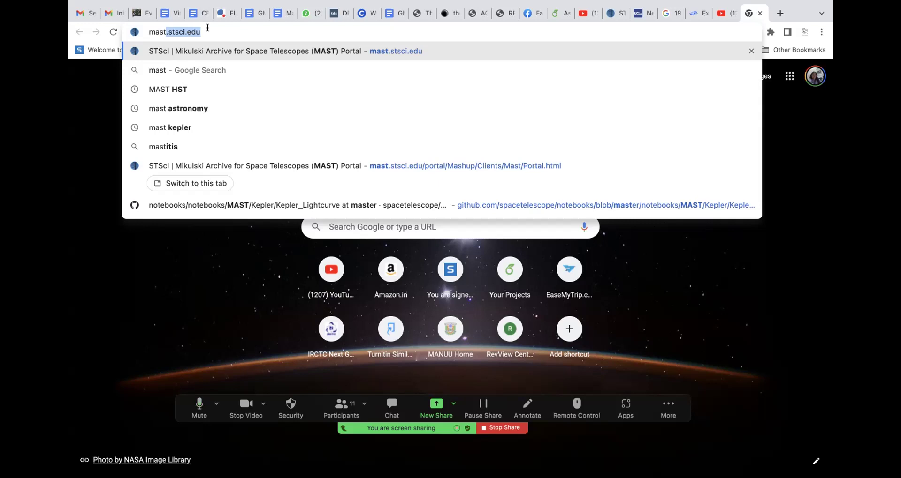
key(Return)
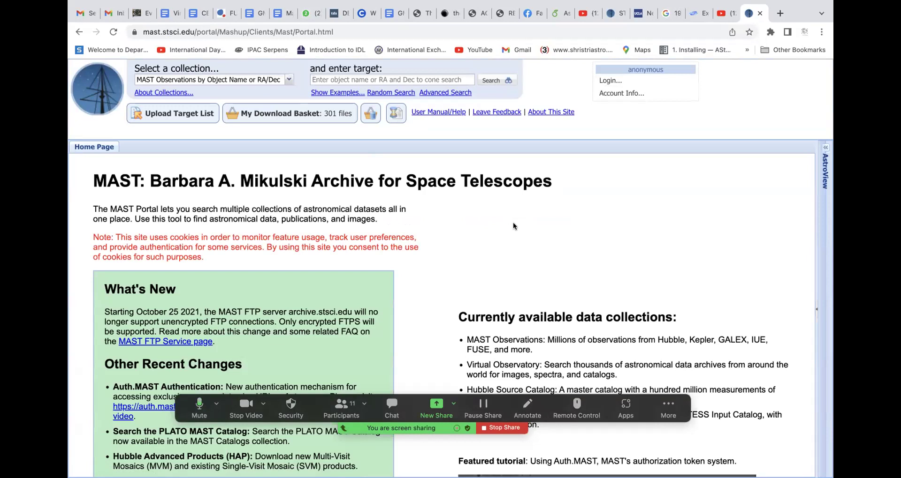
click(184, 402)
click(184, 401)
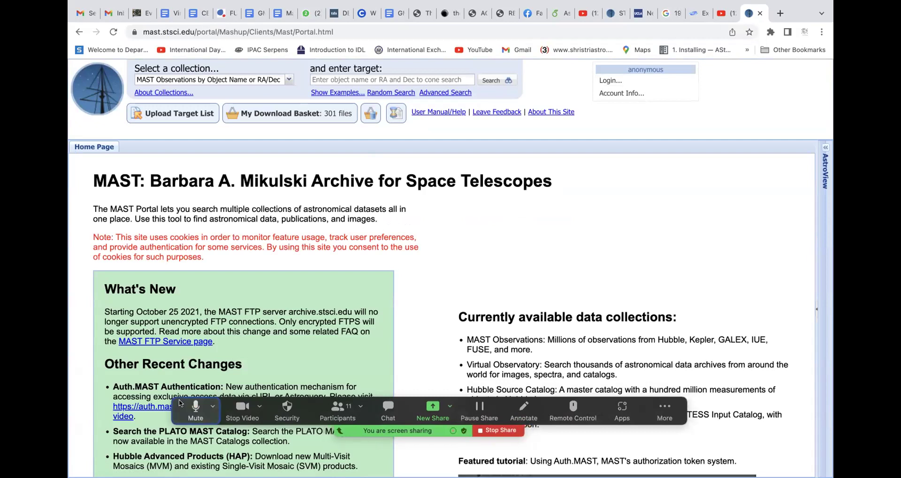
Step: Run an advanced search of the MAST observations filtered by Proposal ID 10494
click(445, 93)
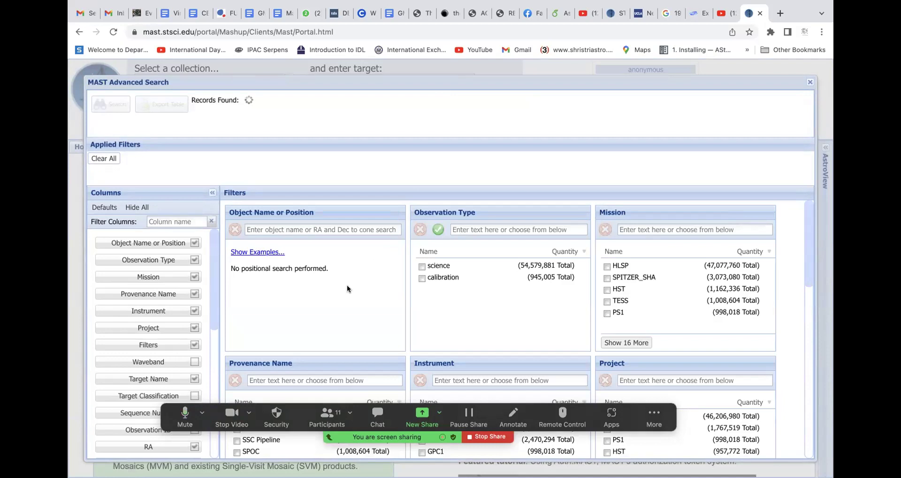
scroll(347, 288, down, 5)
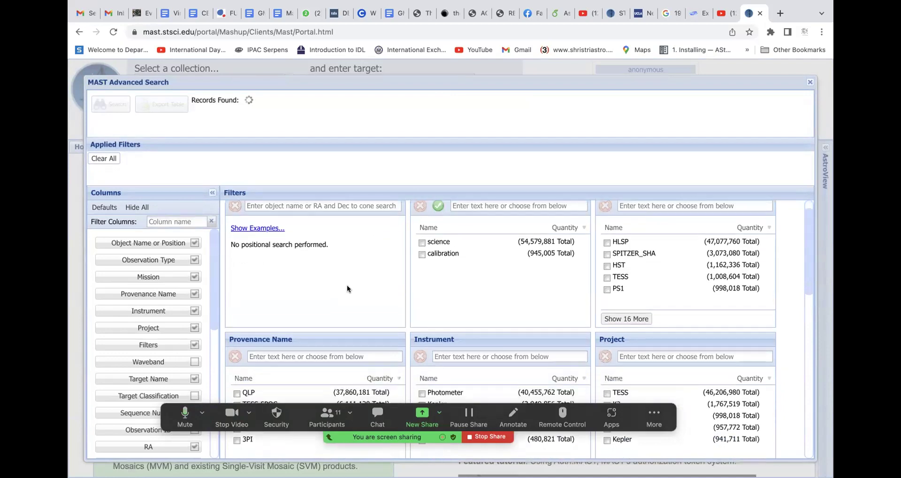
scroll(347, 289, up, 1)
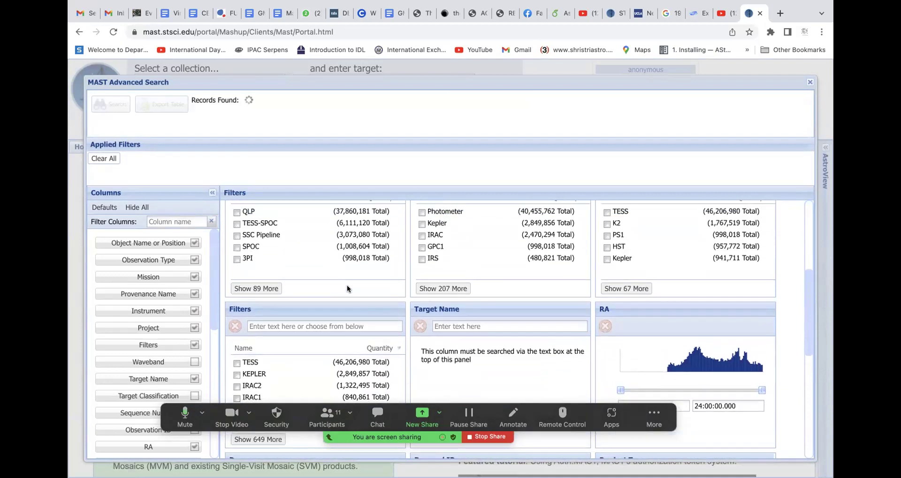
scroll(347, 289, down, 4)
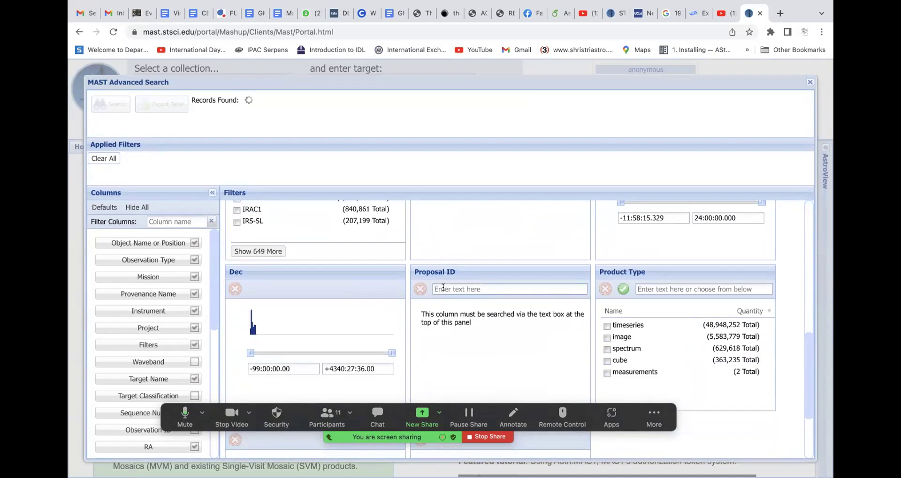
text(1)
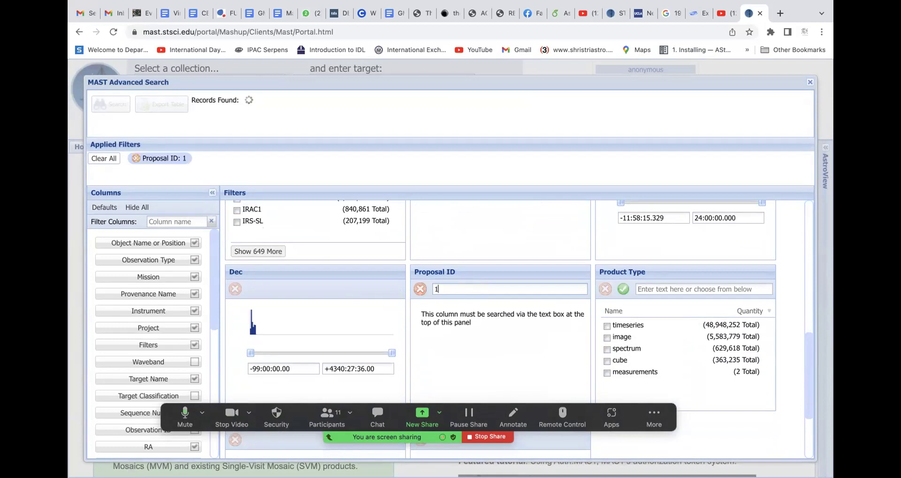
text(0494)
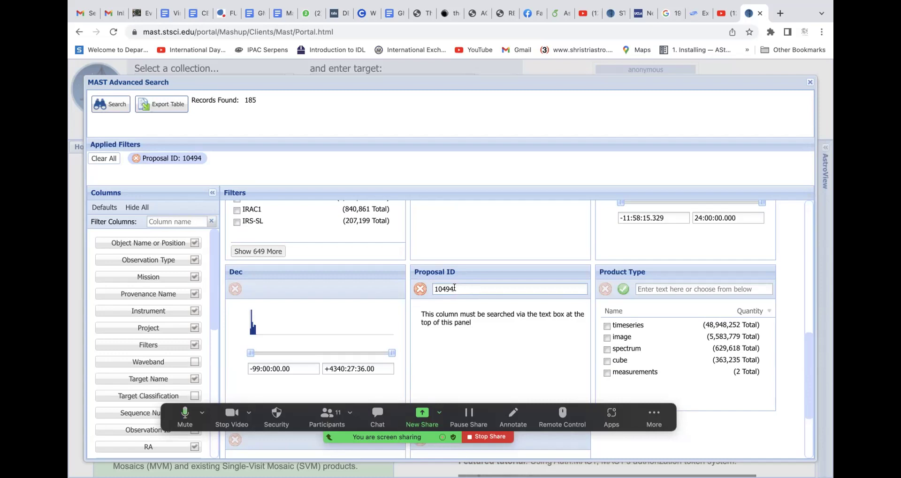
click(109, 104)
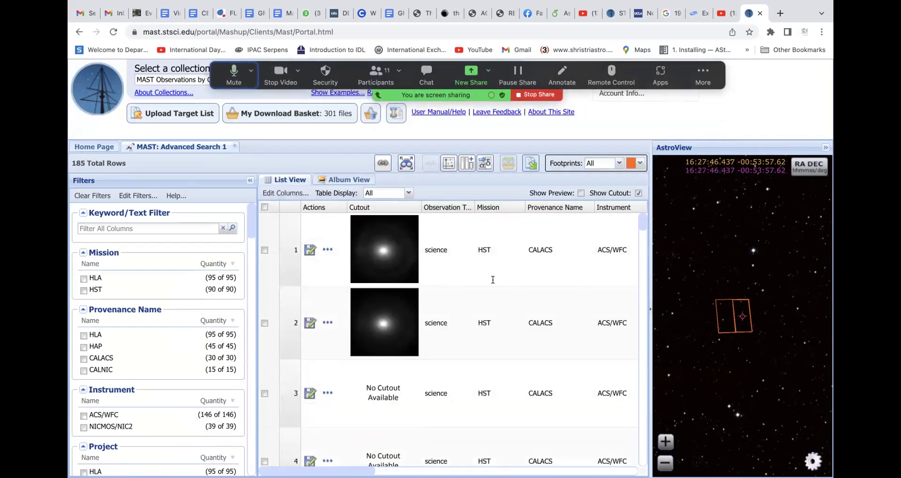
Step: Look through the observation results, examining the filters, target names, target classifications and observation IDs
scroll(493, 280, right, 5)
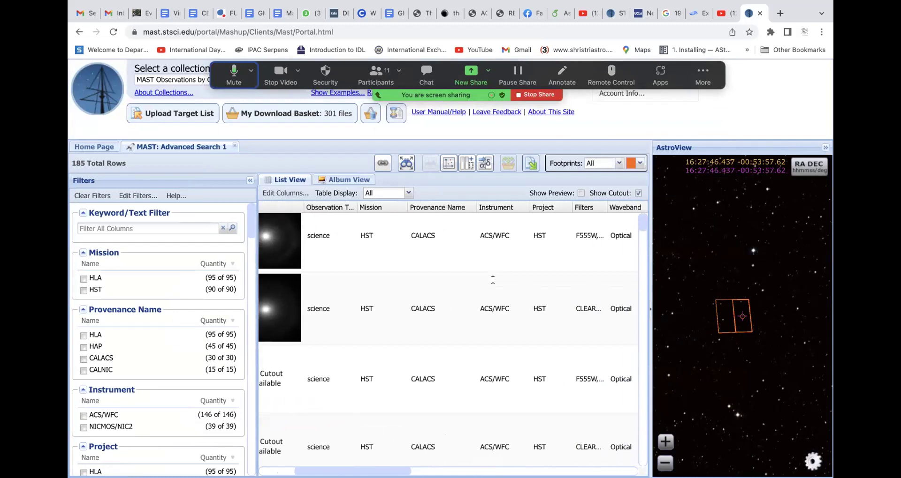
scroll(492, 280, right, 5)
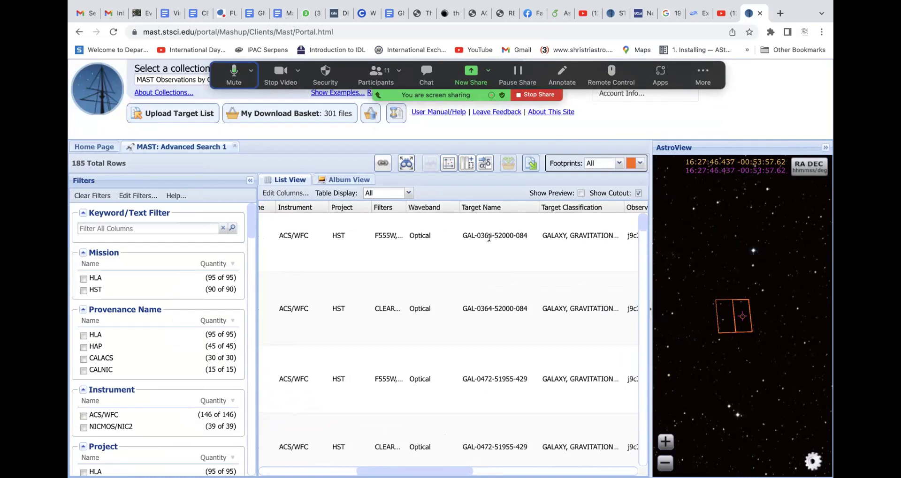
scroll(497, 254, right, 3)
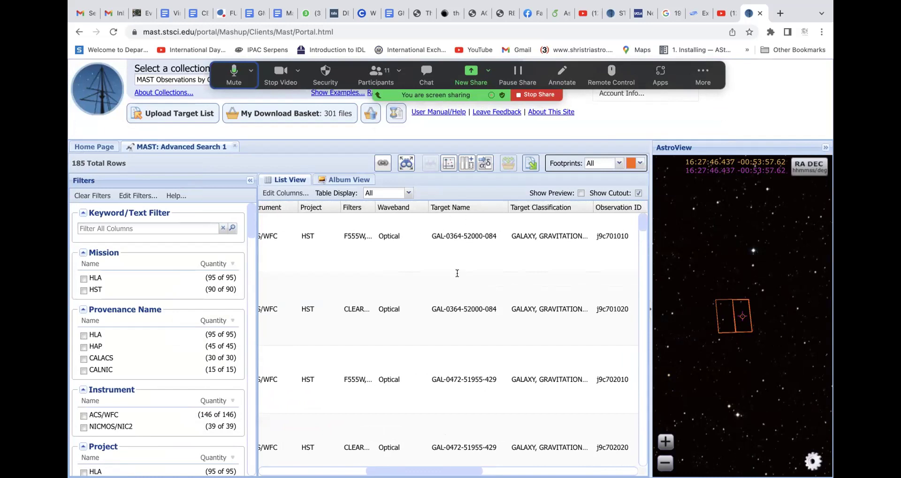
scroll(457, 273, down, 5)
scroll(457, 273, down, 3)
scroll(457, 273, down, 10)
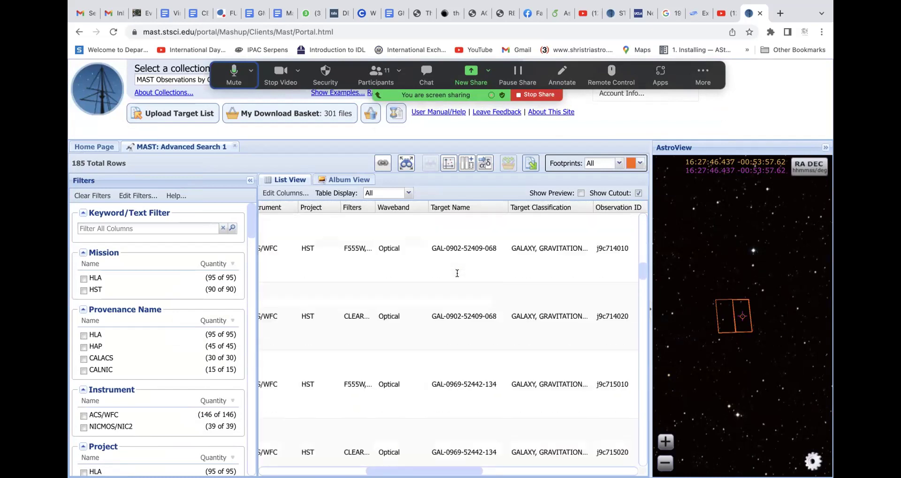
scroll(457, 273, up, 3)
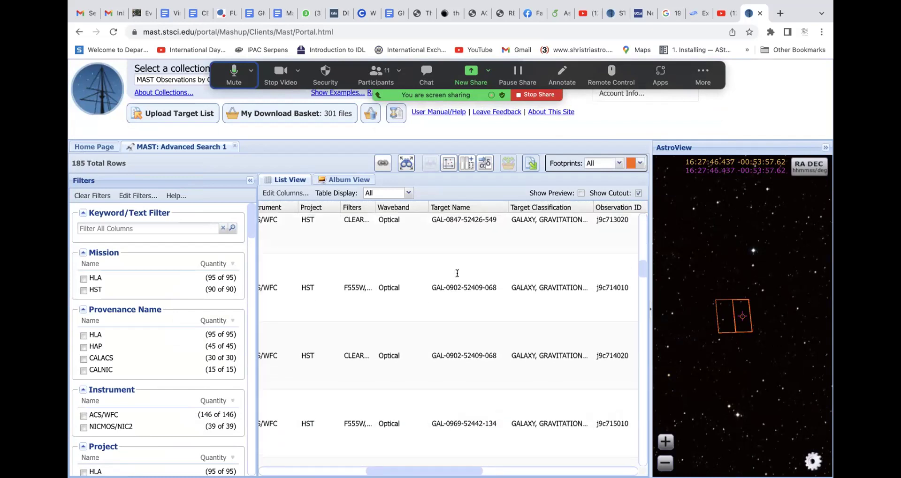
scroll(457, 273, up, 5)
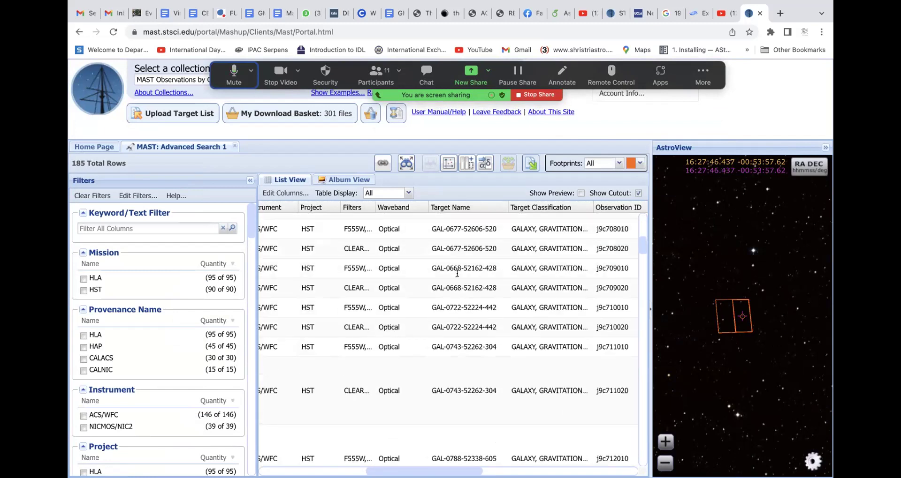
scroll(449, 287, down, 3)
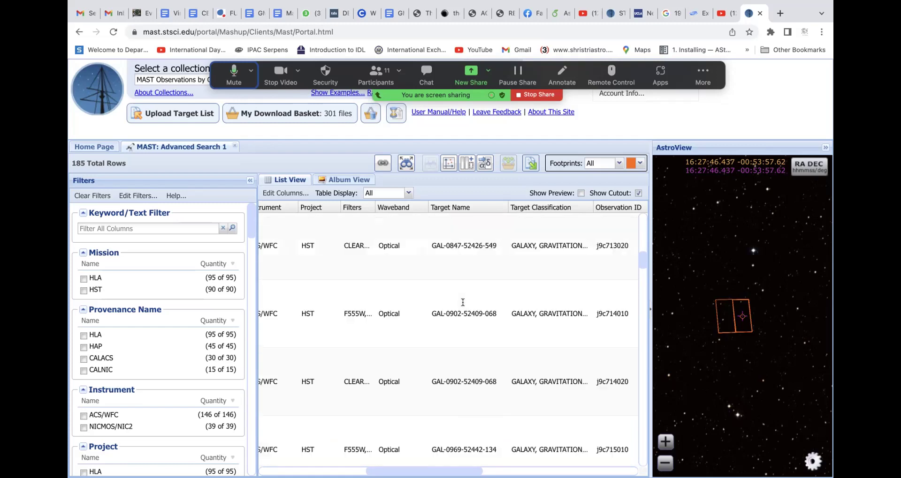
scroll(463, 303, down, 3)
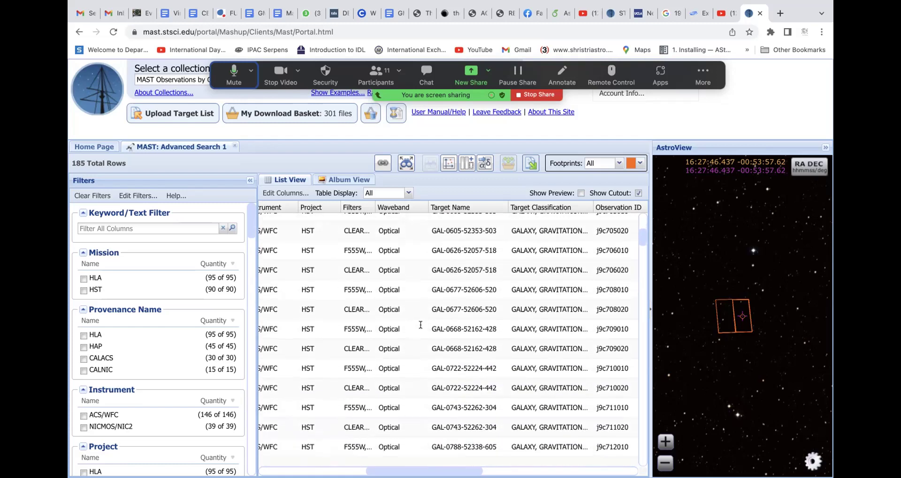
click(445, 329)
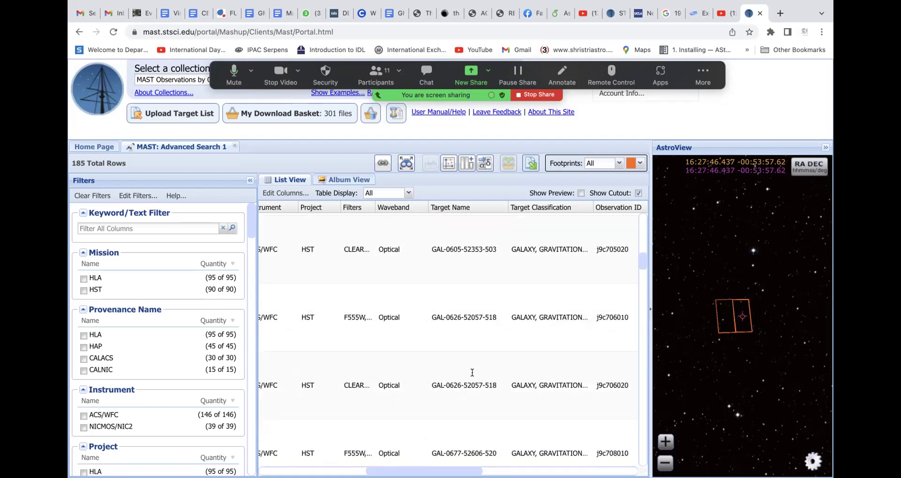
scroll(471, 372, down, 5)
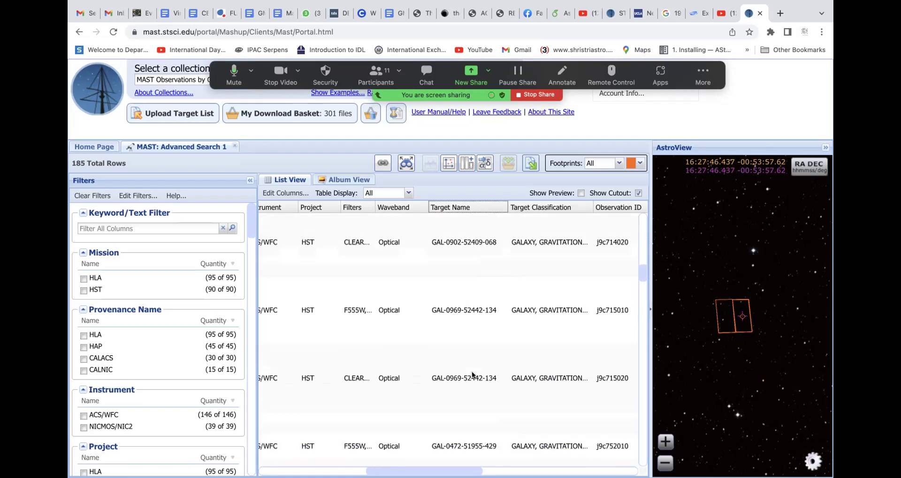
scroll(471, 371, up, 3)
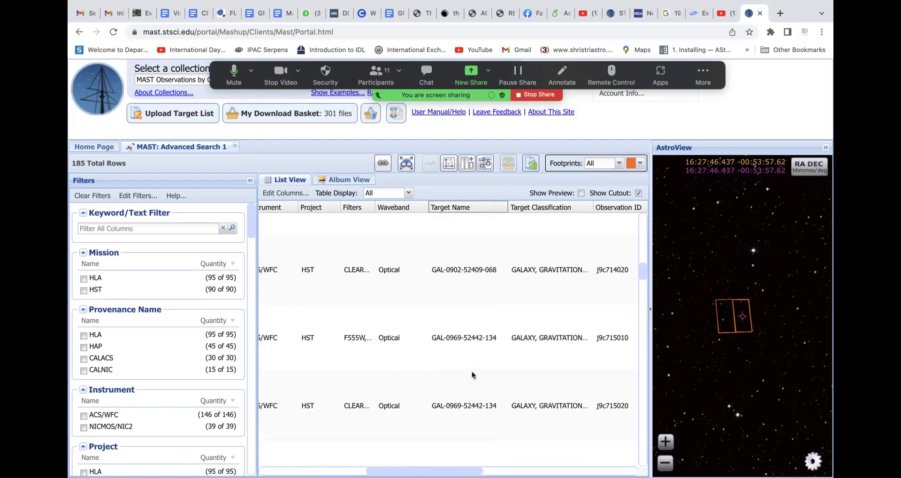
scroll(472, 373, up, 3)
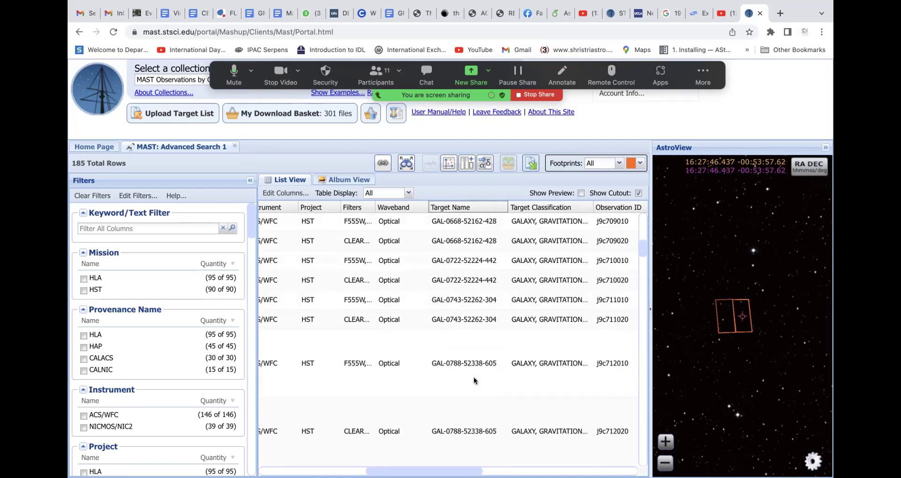
scroll(455, 347, down, 5)
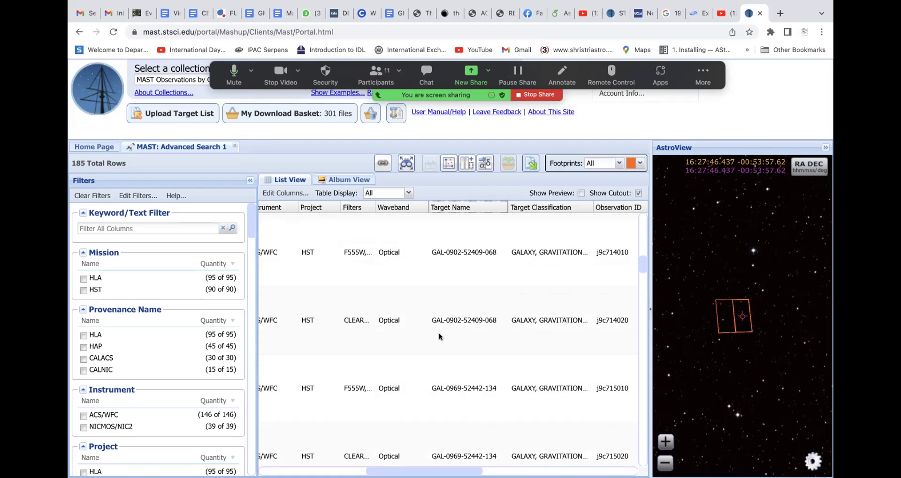
scroll(496, 345, up, 2)
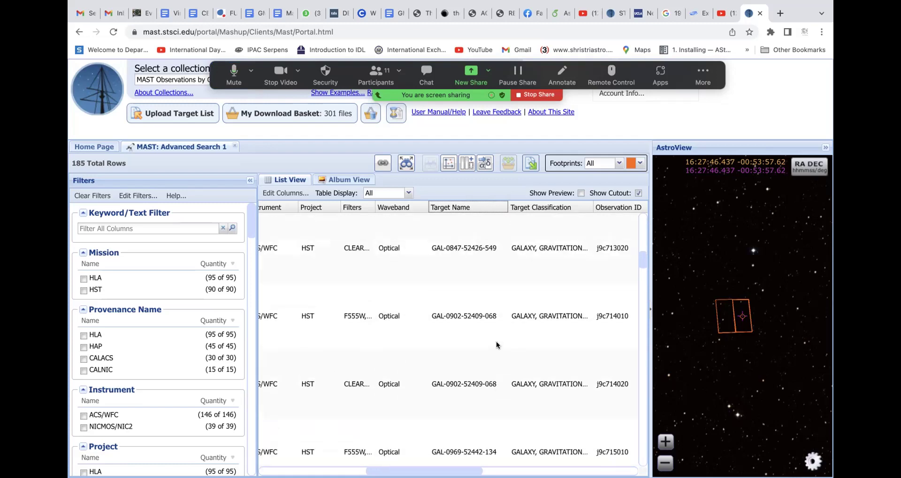
scroll(497, 345, up, 3)
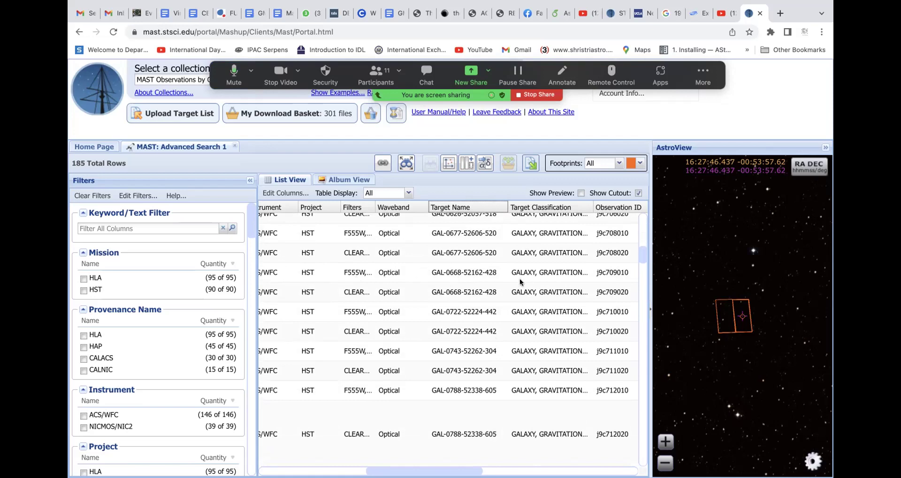
scroll(452, 278, down, 2)
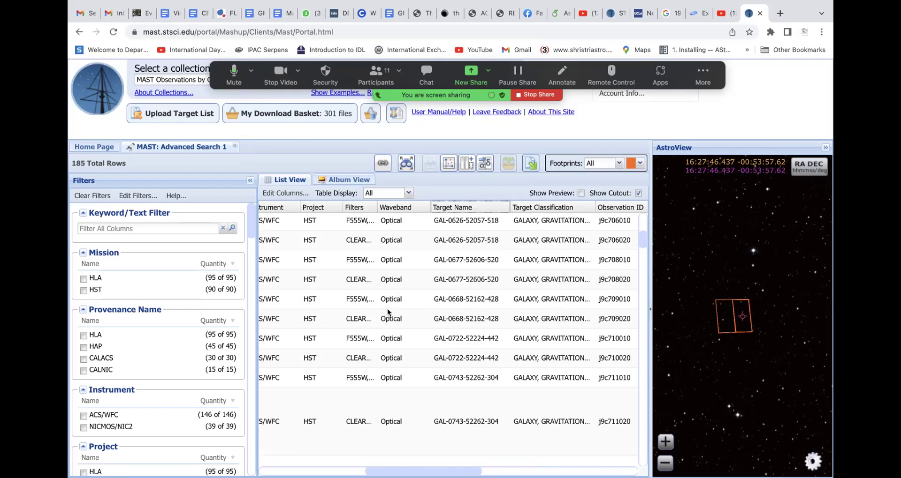
scroll(402, 303, down, 5)
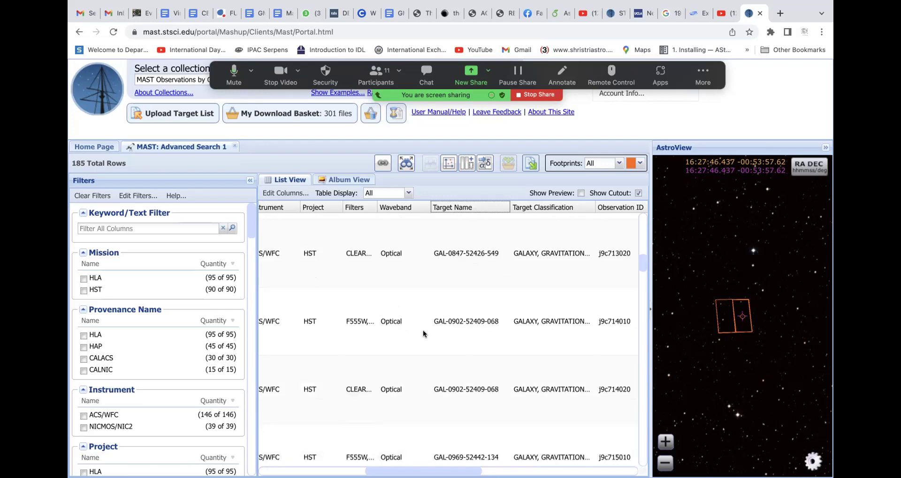
scroll(347, 319, left, 2)
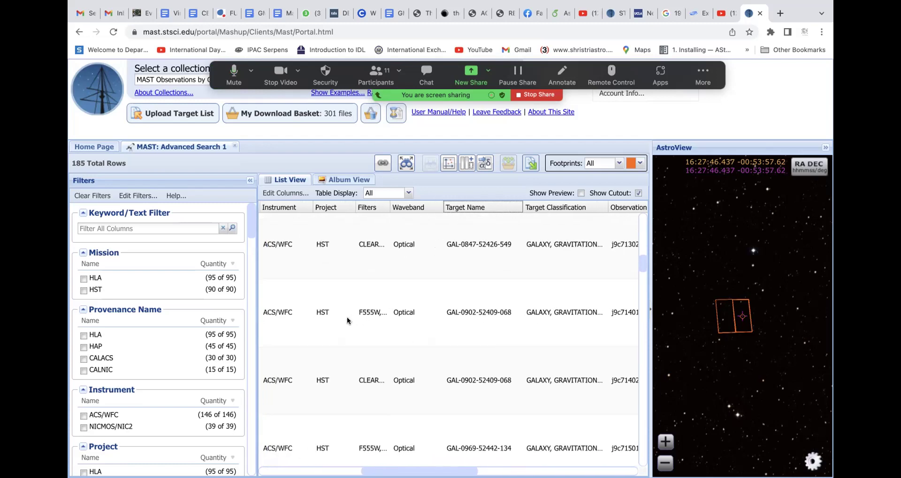
scroll(359, 324, right, 1)
scroll(359, 325, up, 2)
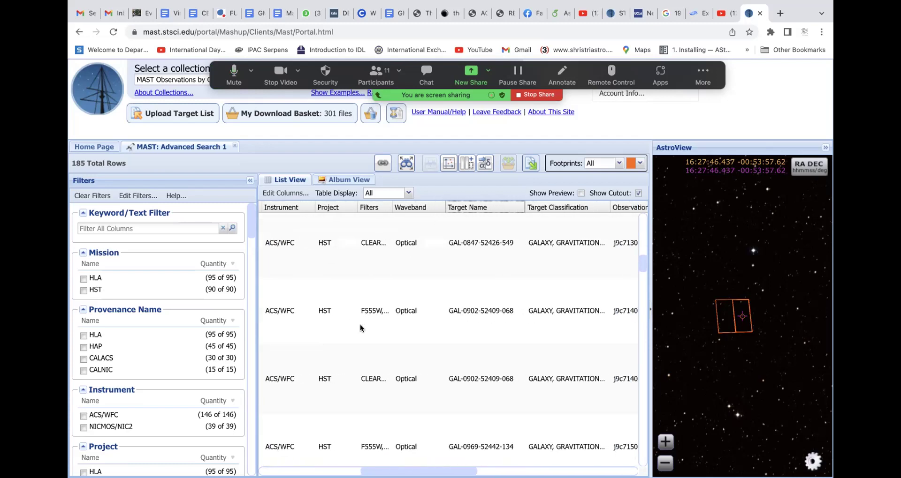
scroll(360, 328, down, 3)
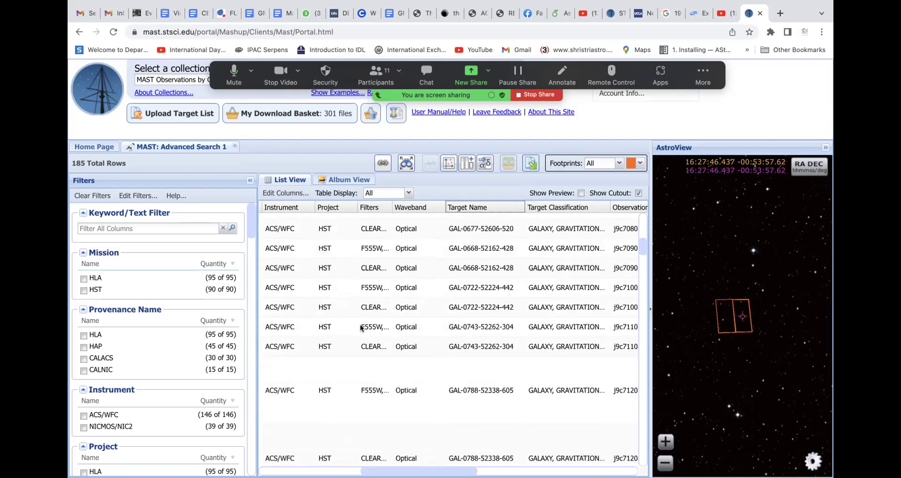
scroll(359, 325, up, 2)
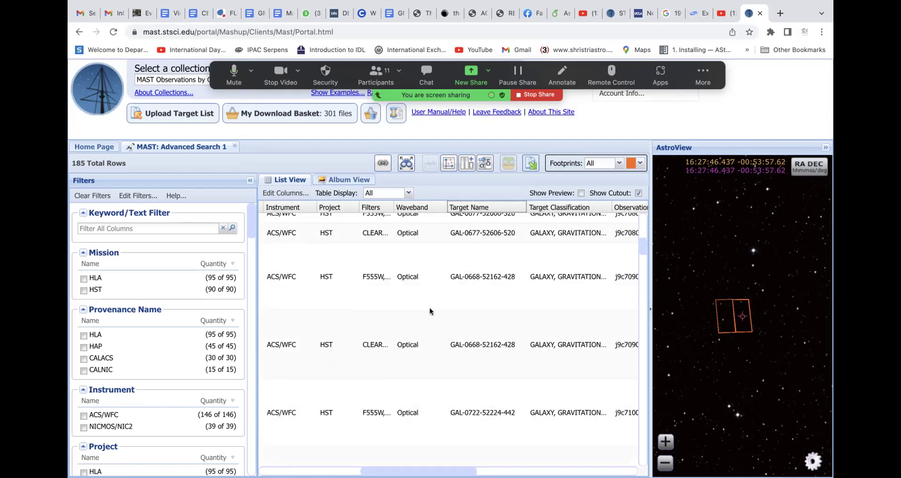
scroll(419, 309, up, 1)
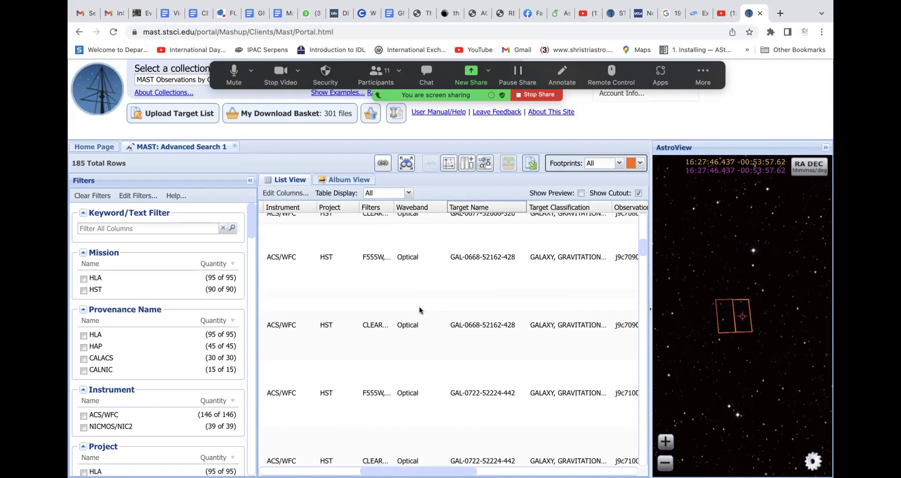
scroll(419, 310, down, 5)
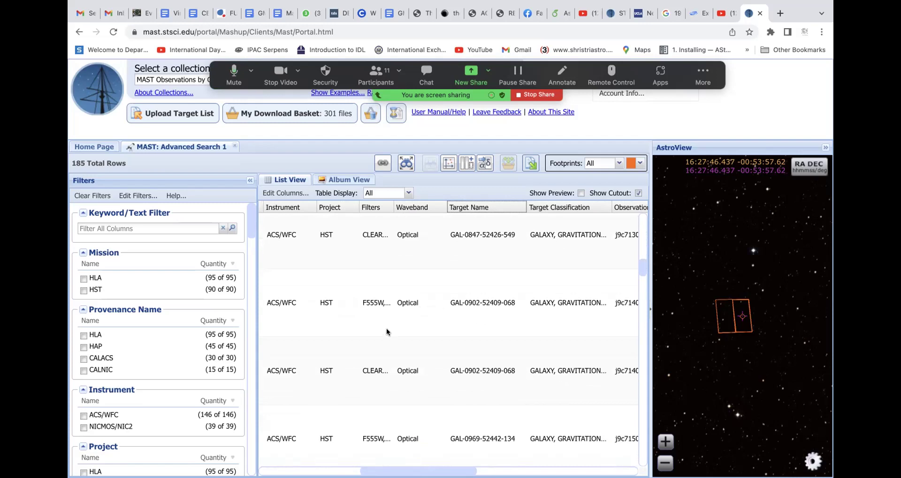
Step: Sort the proposal's observation results by target name in ascending order
scroll(430, 319, up, 2)
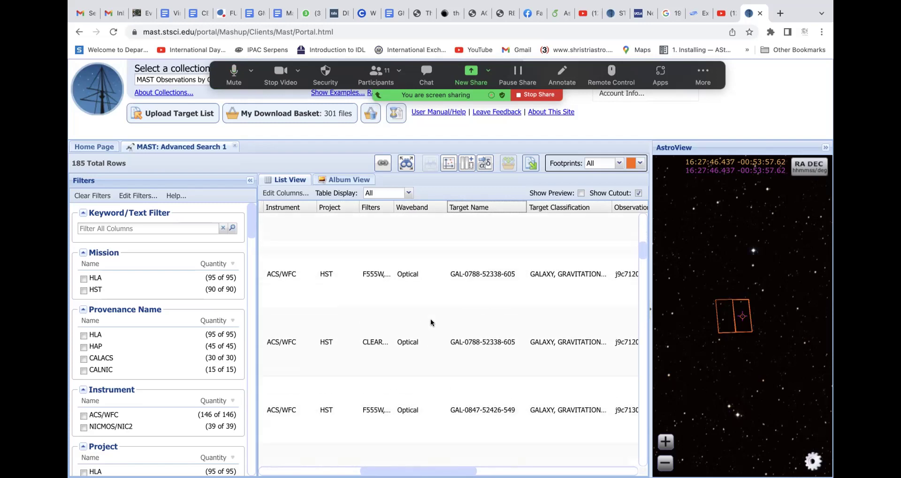
scroll(430, 319, up, 2)
scroll(431, 322, up, 1)
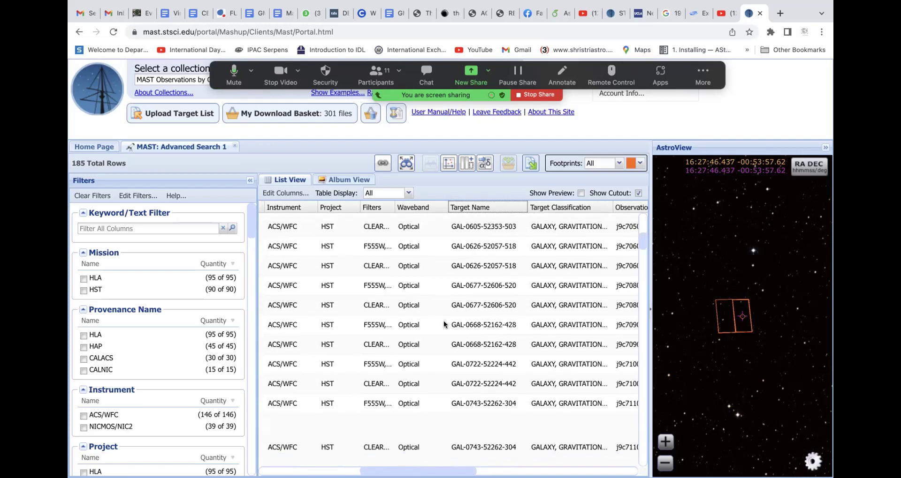
scroll(446, 333, down, 3)
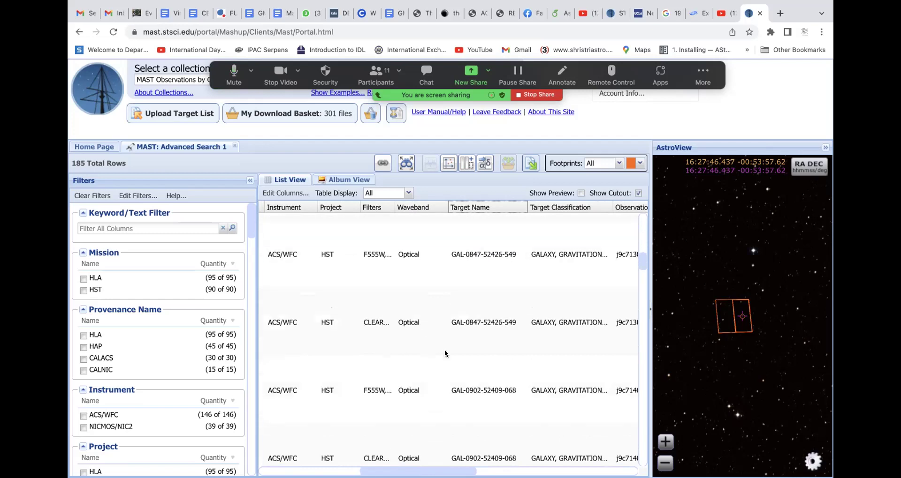
drag(640, 256, 641, 428)
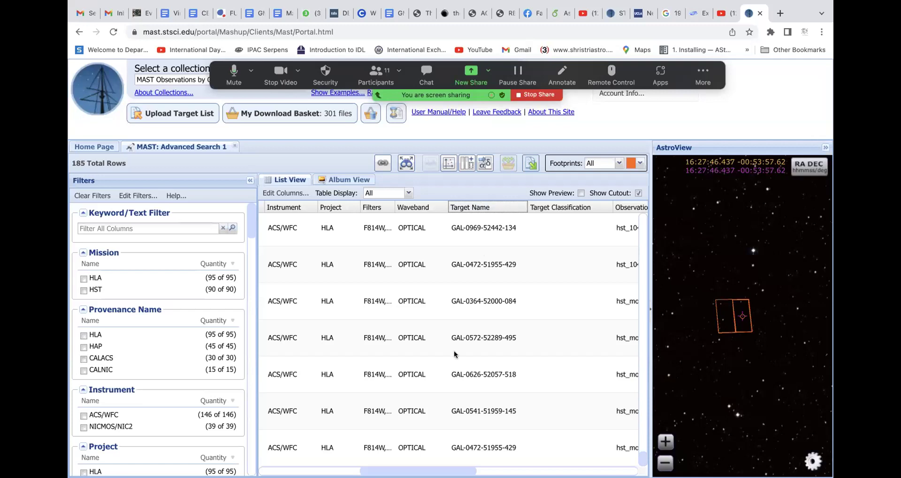
scroll(454, 328, up, 2)
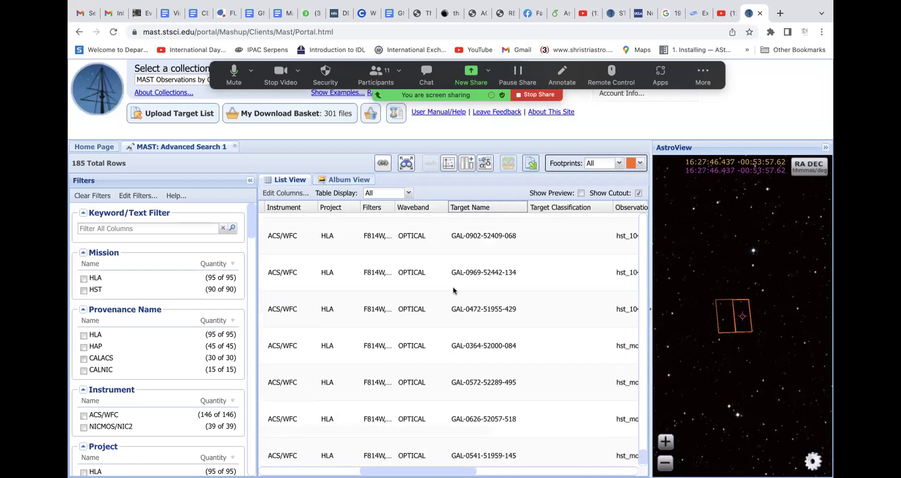
click(469, 208)
scroll(488, 332, down, 3)
scroll(488, 333, down, 8)
scroll(488, 332, down, 5)
scroll(488, 332, down, 8)
scroll(488, 332, down, 8)
scroll(488, 333, down, 8)
scroll(488, 333, down, 8)
scroll(488, 333, down, 8)
scroll(488, 333, up, 1)
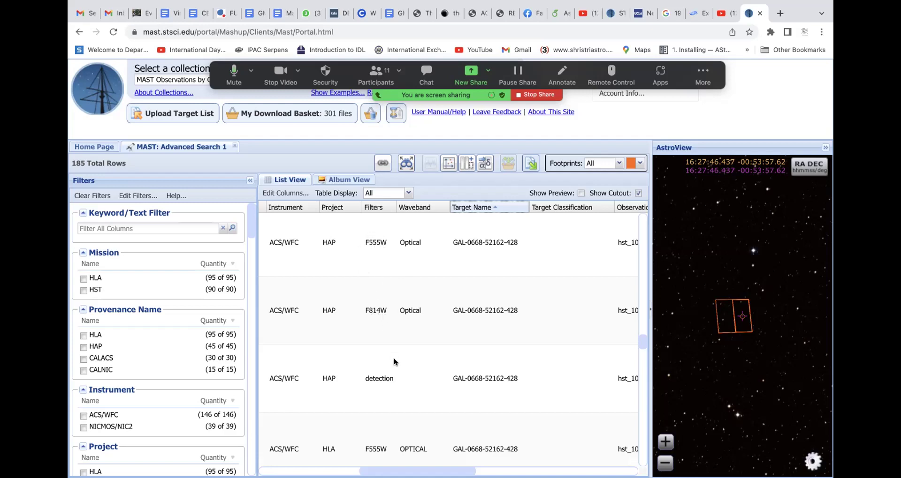
mouse_move(408, 476)
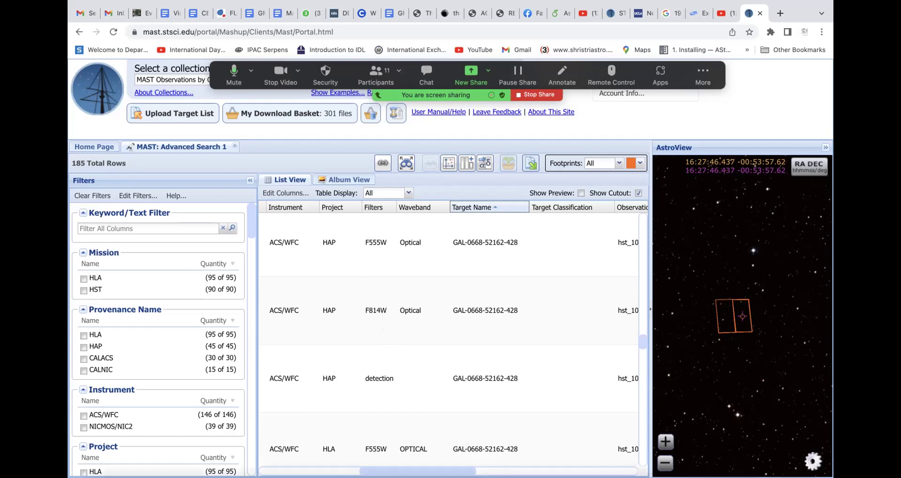
scroll(453, 338, left, 10)
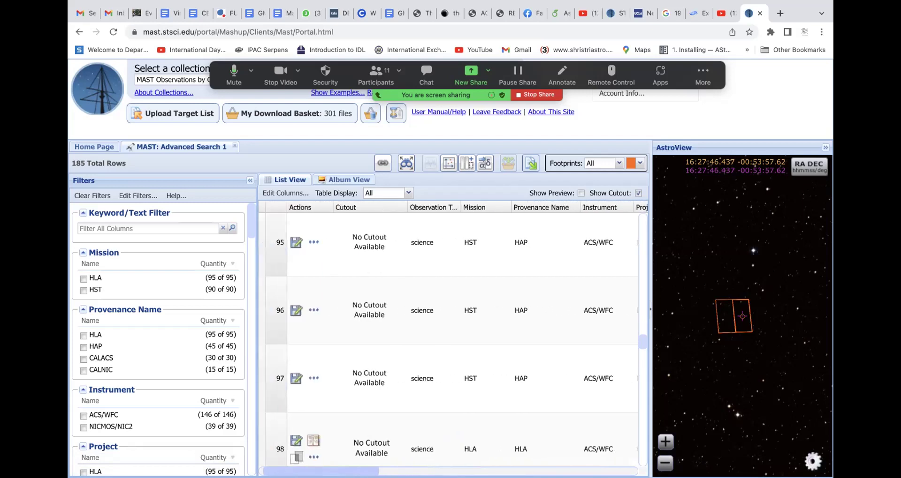
scroll(285, 280, left, 2)
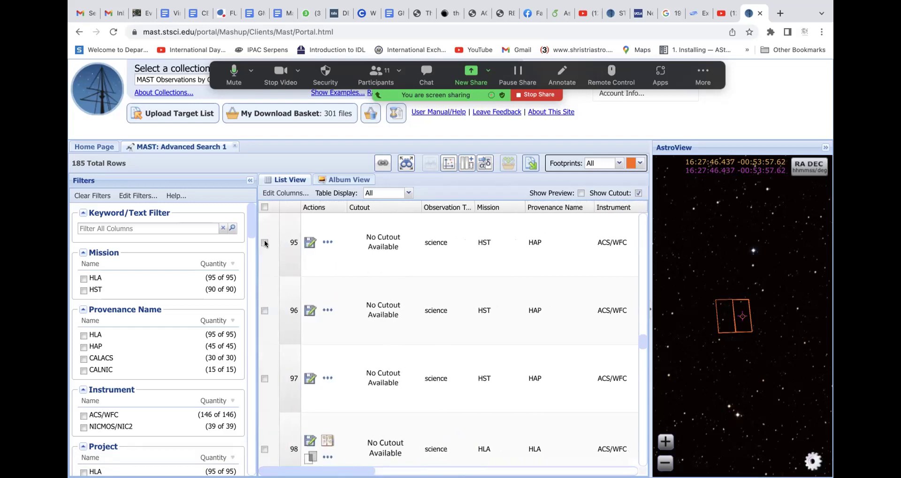
click(263, 248)
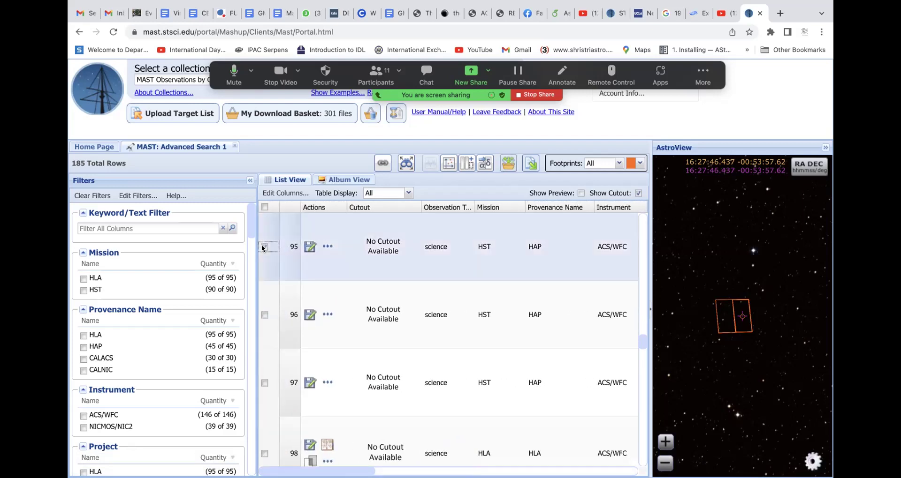
click(263, 313)
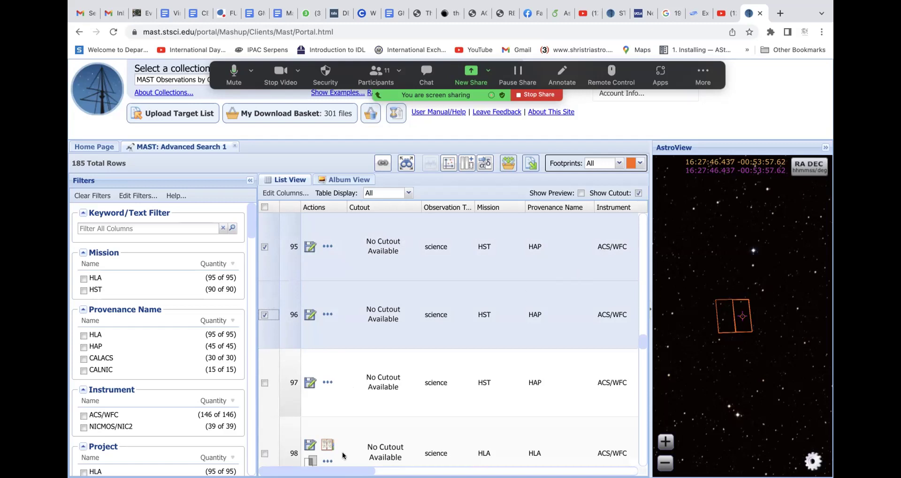
Step: Check the details of the two selected observations and add them to the download basket
scroll(422, 421, right, 2)
scroll(432, 214, right, 10)
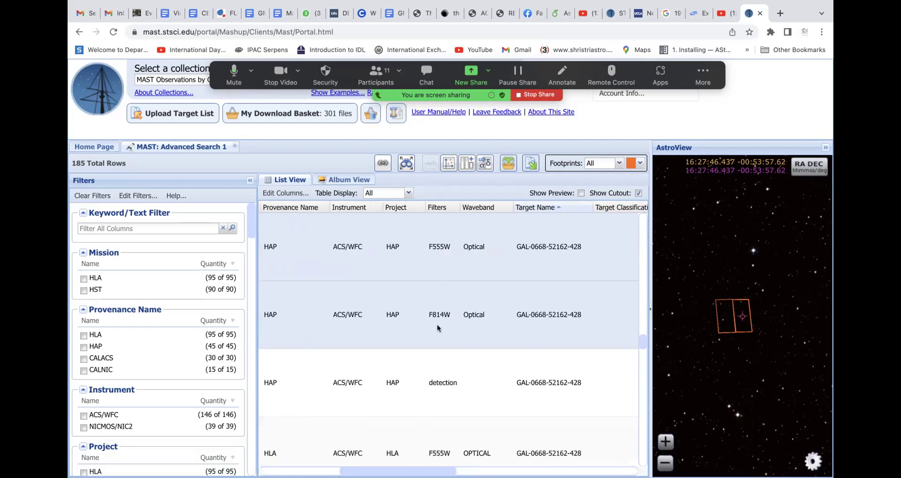
scroll(497, 460, right, 10)
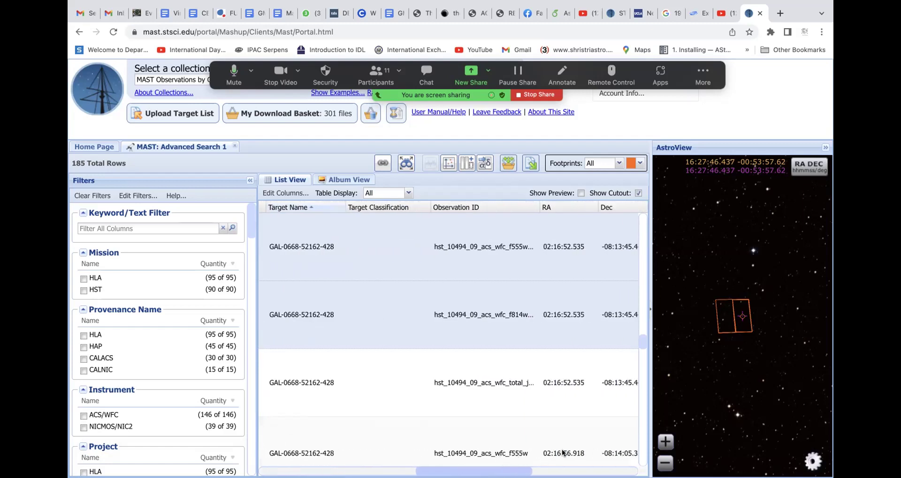
scroll(470, 462, right, 7)
scroll(407, 465, left, 10)
scroll(407, 465, left, 8)
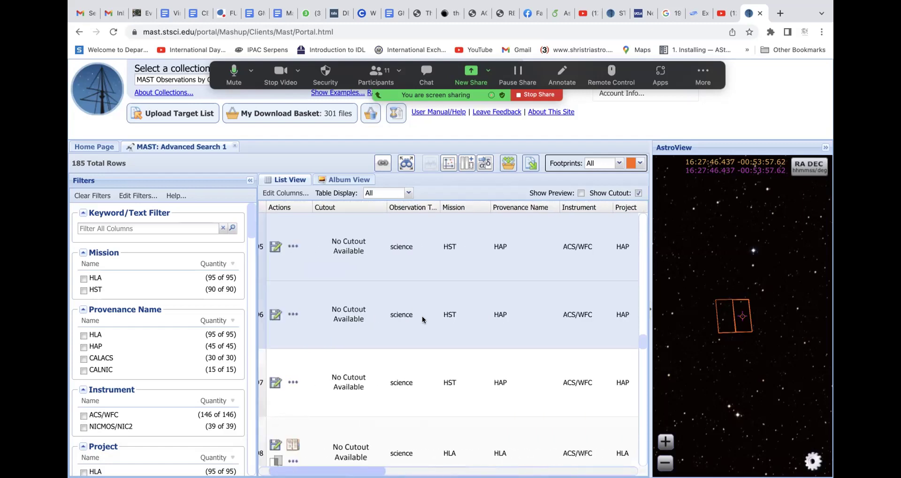
click(507, 166)
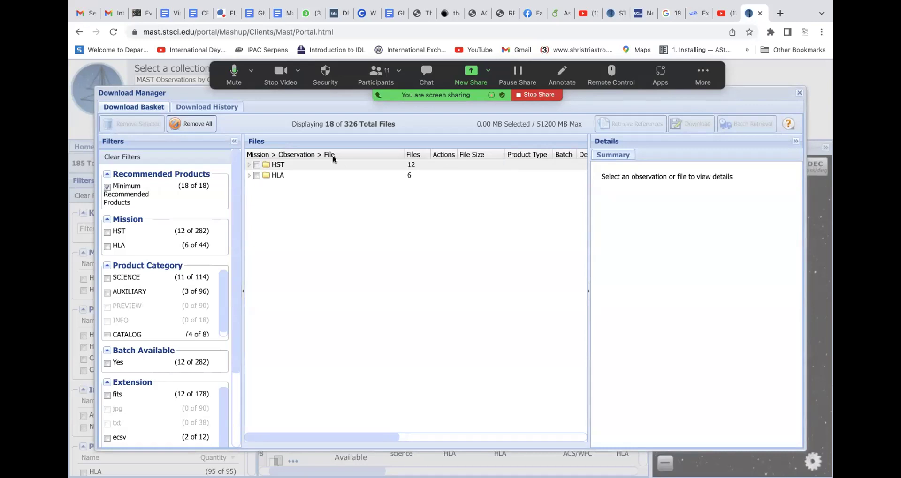
Step: Mark the HST and HLA file groups in the basket and view the format options for downloading them
click(256, 164)
click(256, 176)
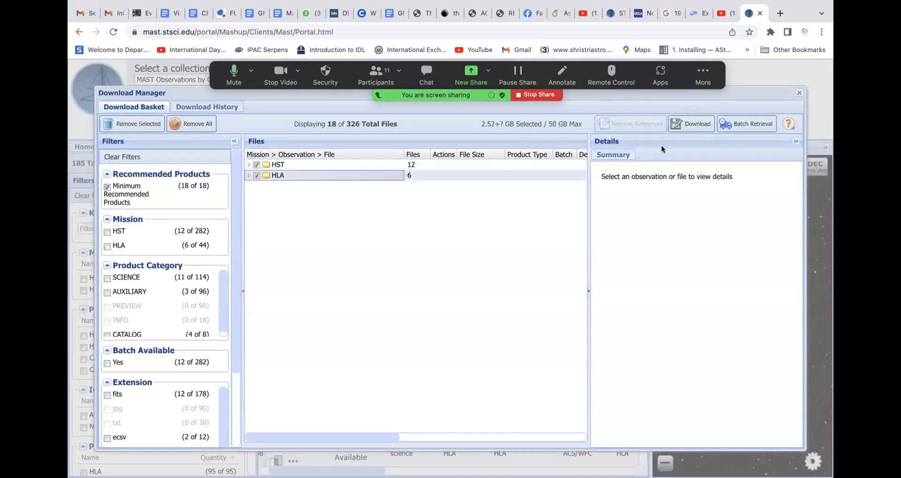
click(696, 125)
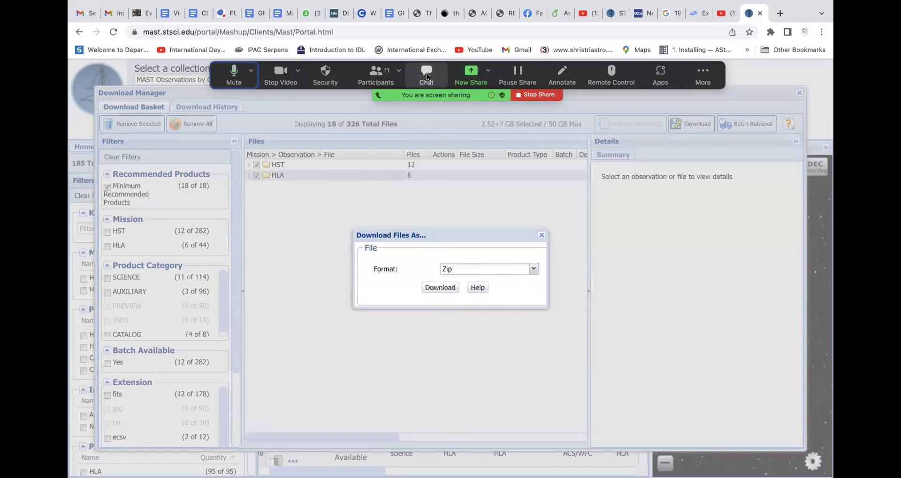
click(541, 235)
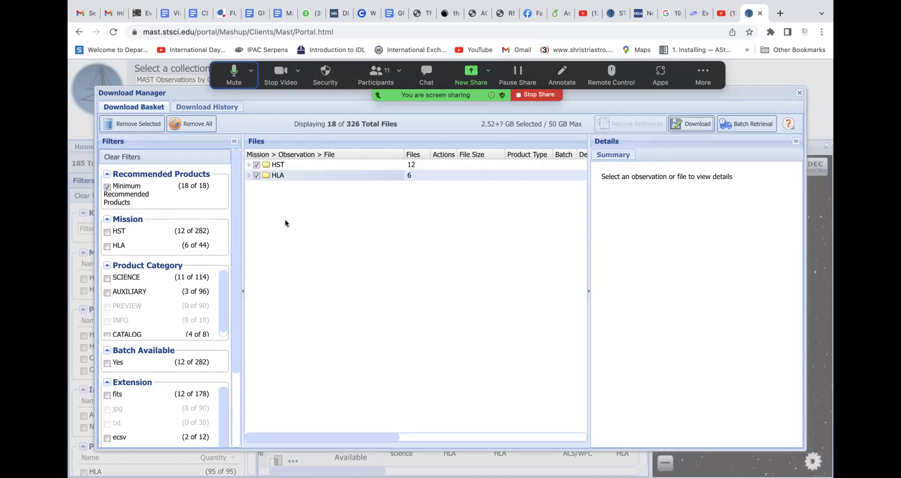
Step: Clear and reselect the HST and HLA file groups in the basket, and close the Download Manager
click(256, 165)
click(256, 165)
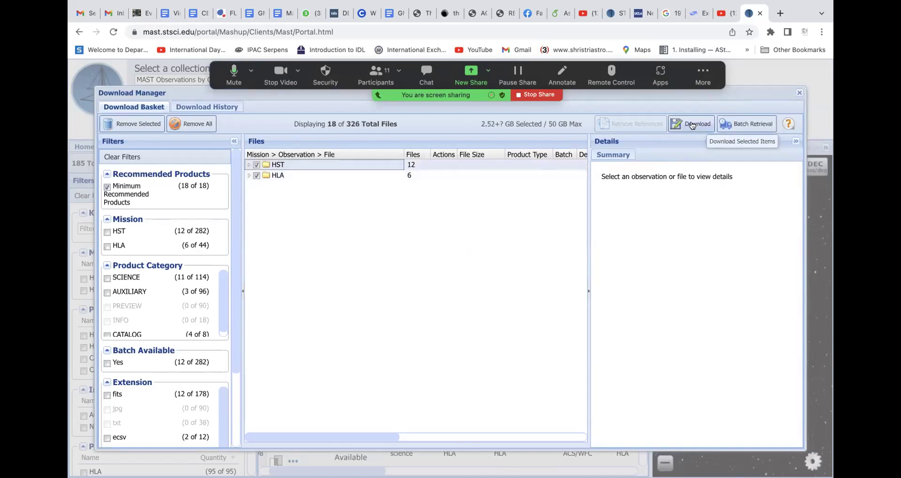
click(256, 176)
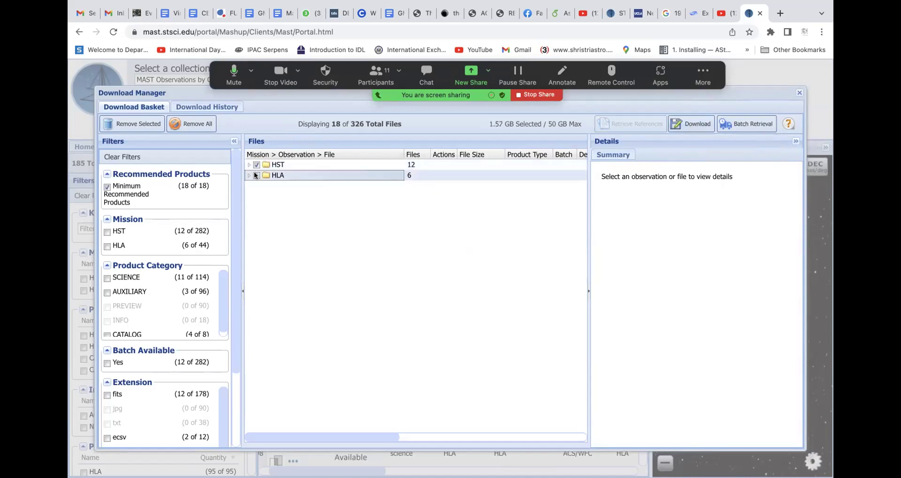
click(256, 165)
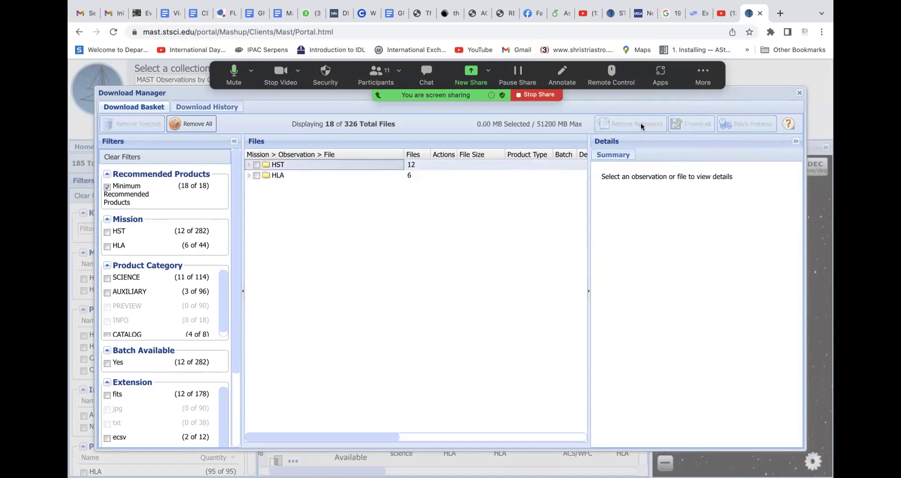
click(256, 165)
click(257, 175)
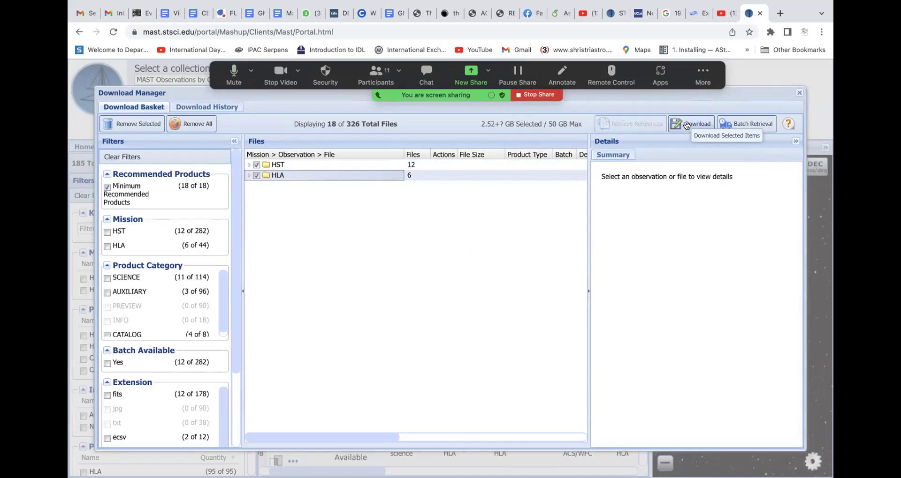
click(799, 93)
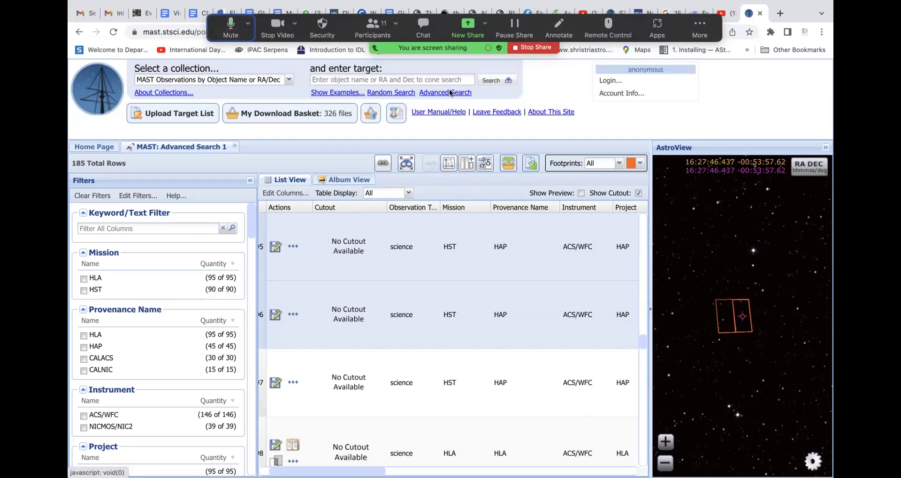
Step: Reopen the advanced search, review its filters and run it again with Proposal ID 10494
click(450, 93)
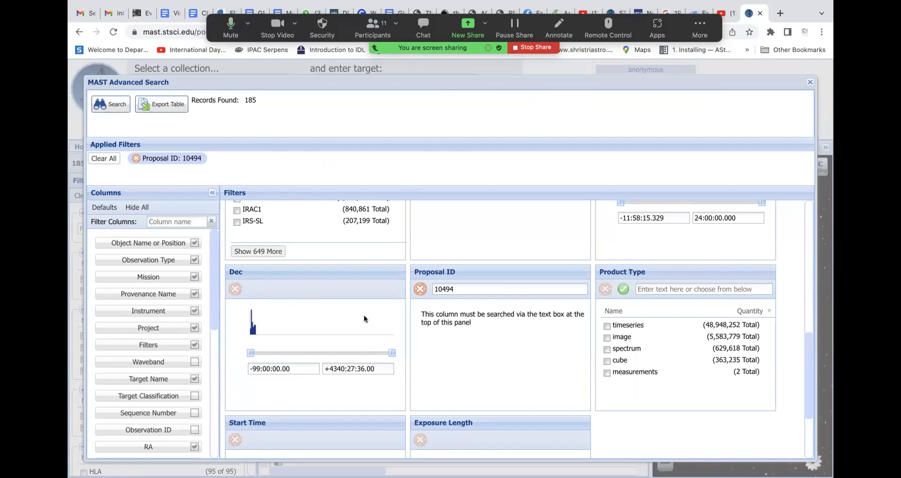
scroll(364, 319, up, 10)
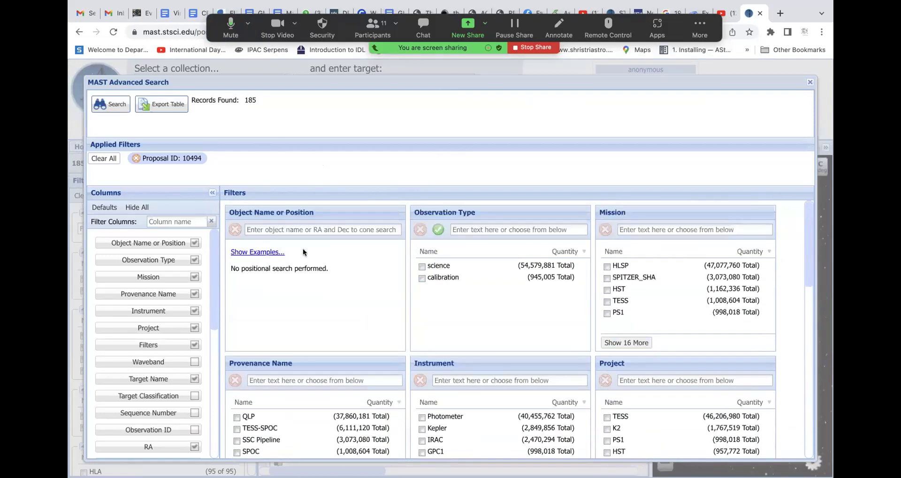
scroll(467, 284, down, 3)
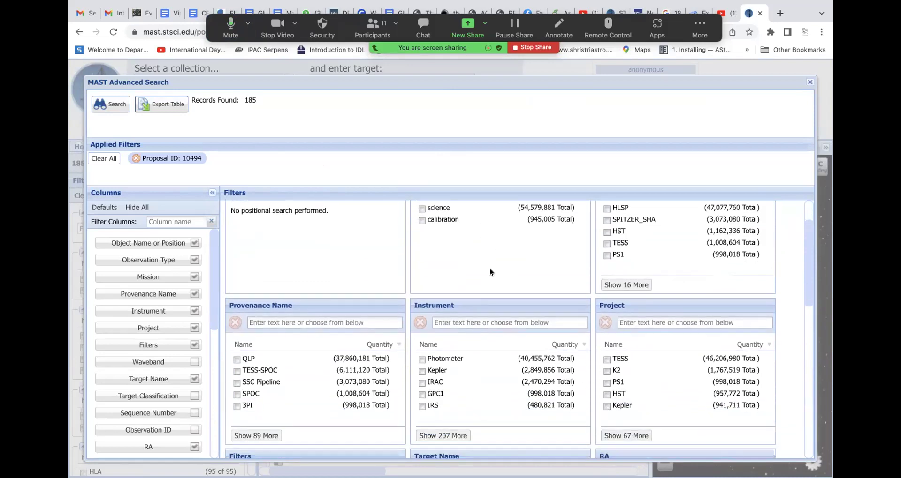
scroll(465, 379, down, 12)
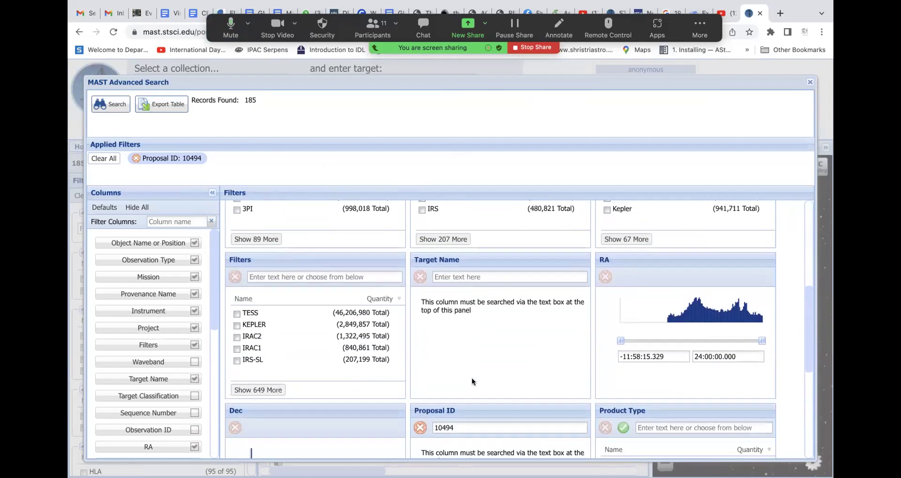
scroll(471, 382, down, 1)
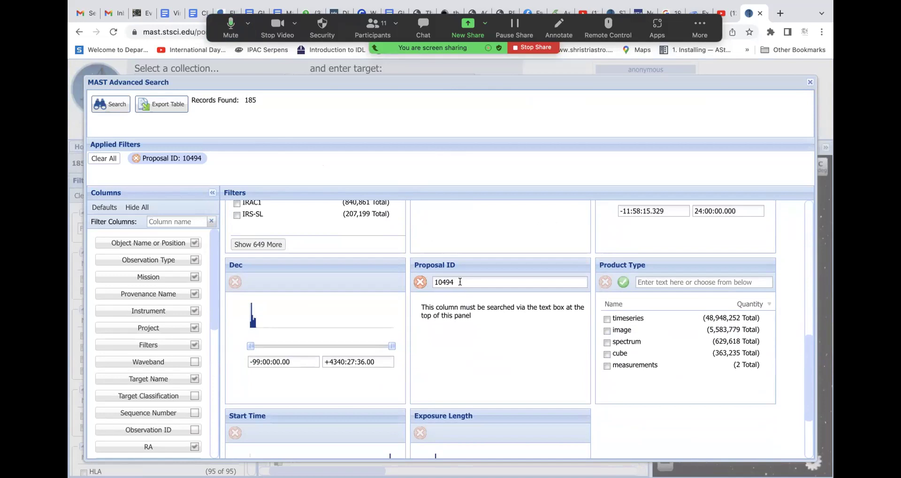
click(109, 105)
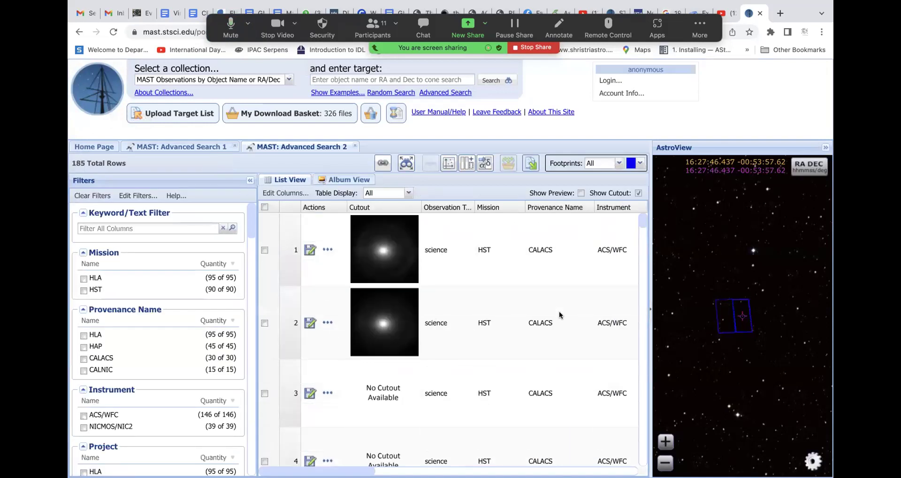
scroll(559, 315, down, 1)
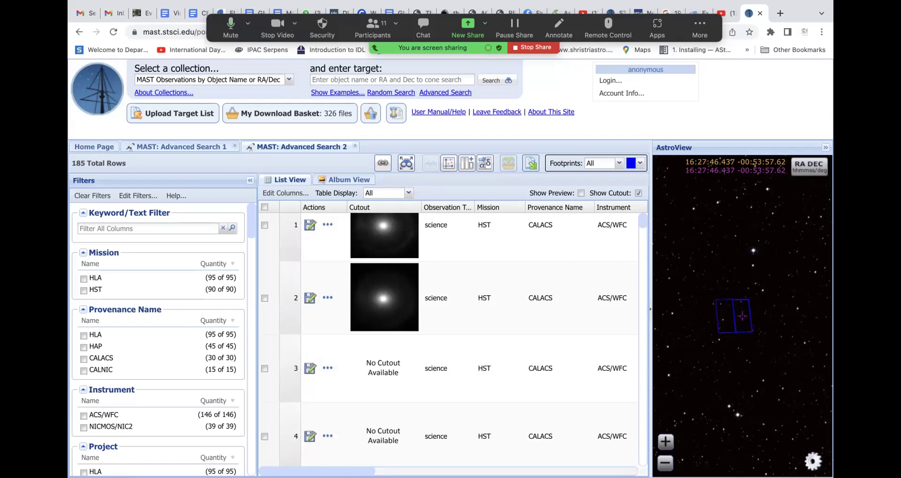
scroll(406, 468, right, 10)
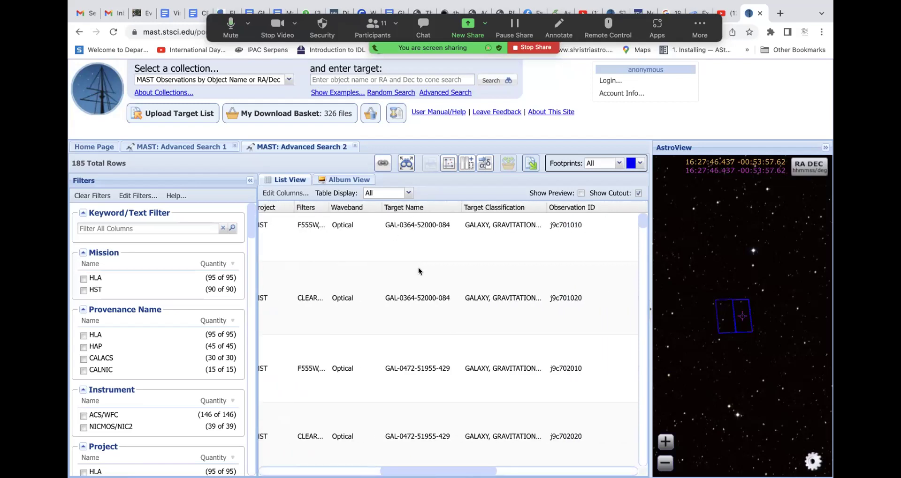
scroll(422, 273, down, 2)
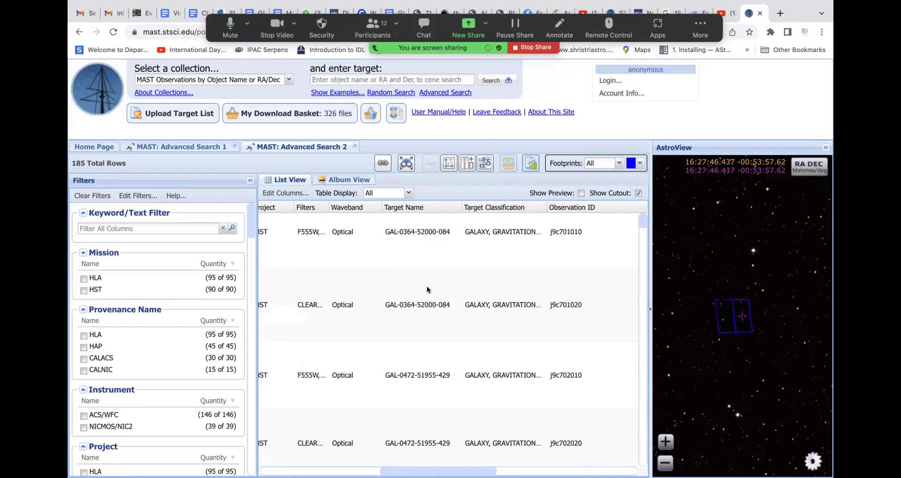
scroll(427, 298, down, 5)
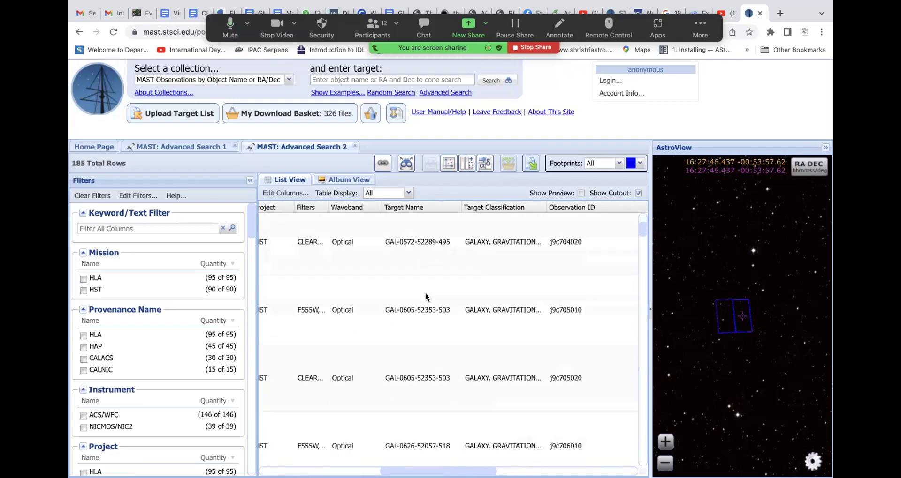
scroll(427, 297, down, 5)
scroll(427, 297, down, 5)
scroll(426, 291, up, 3)
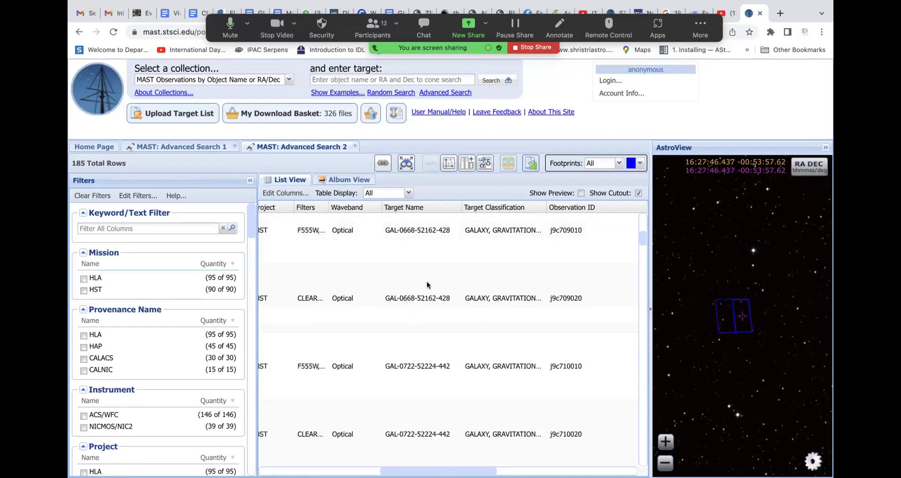
scroll(427, 284, up, 2)
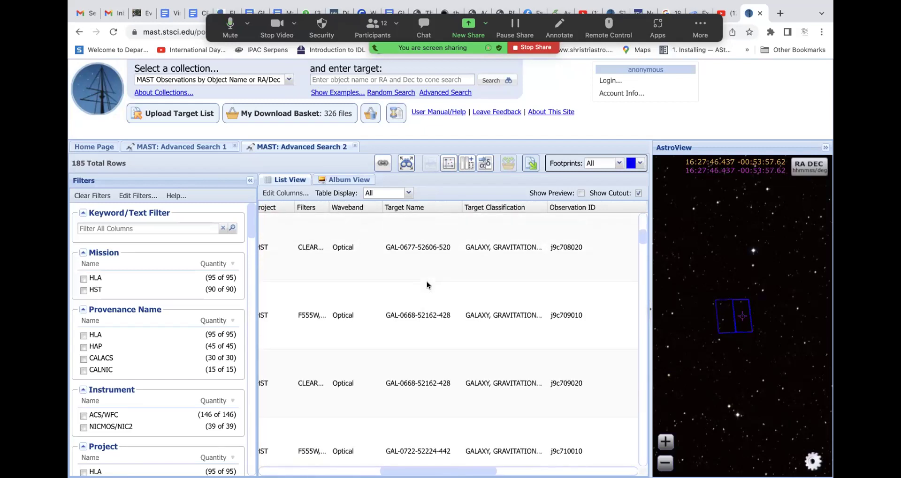
scroll(426, 321, down, 1)
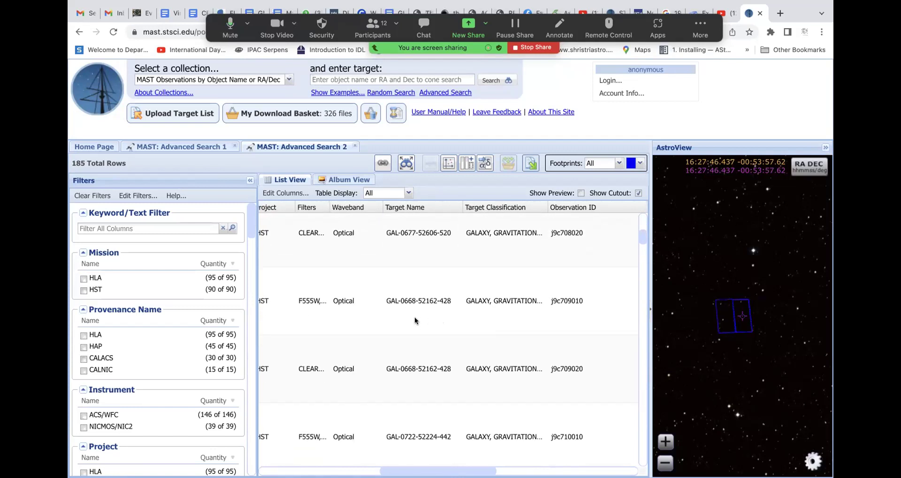
scroll(469, 307, left, 2)
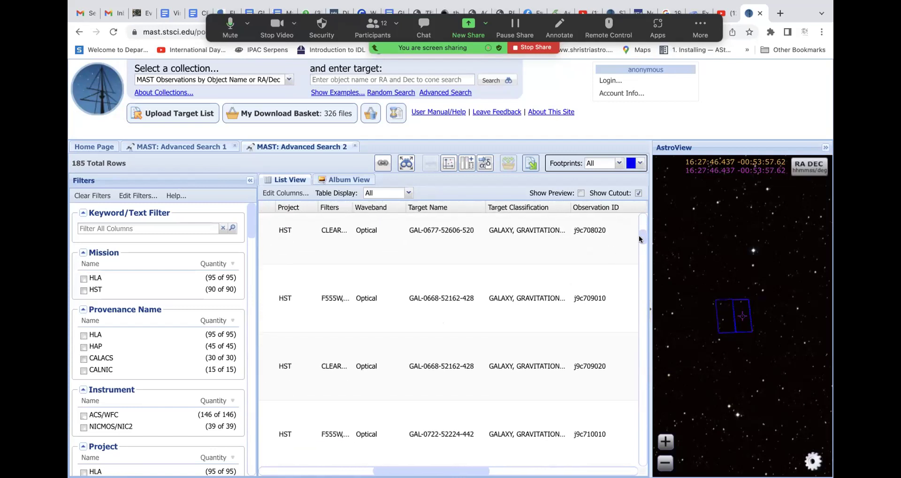
click(642, 439)
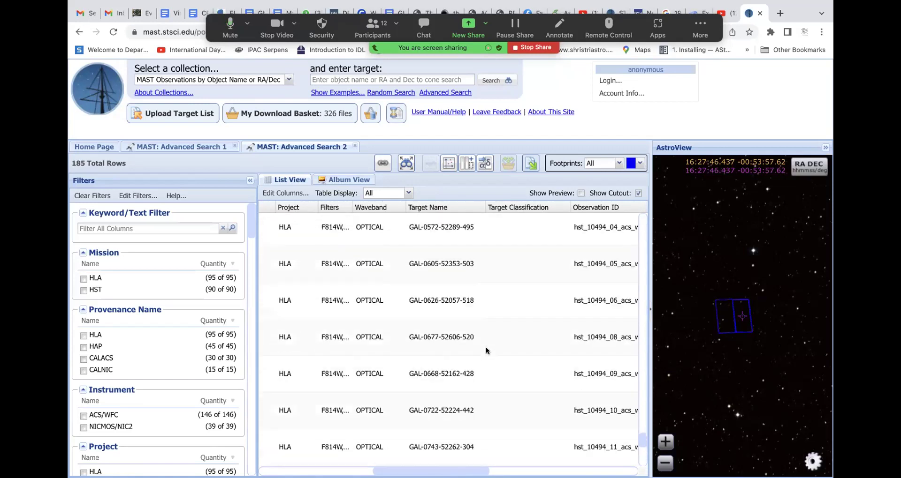
scroll(486, 351, down, 5)
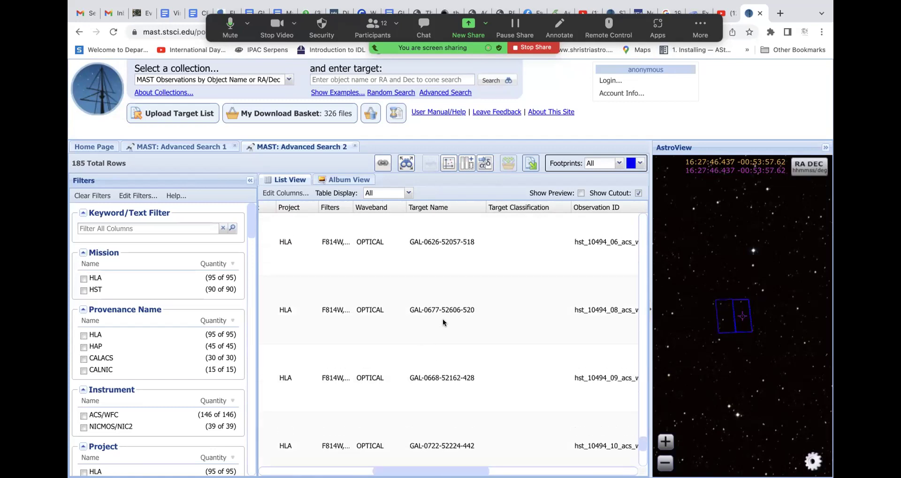
scroll(448, 336, down, 1)
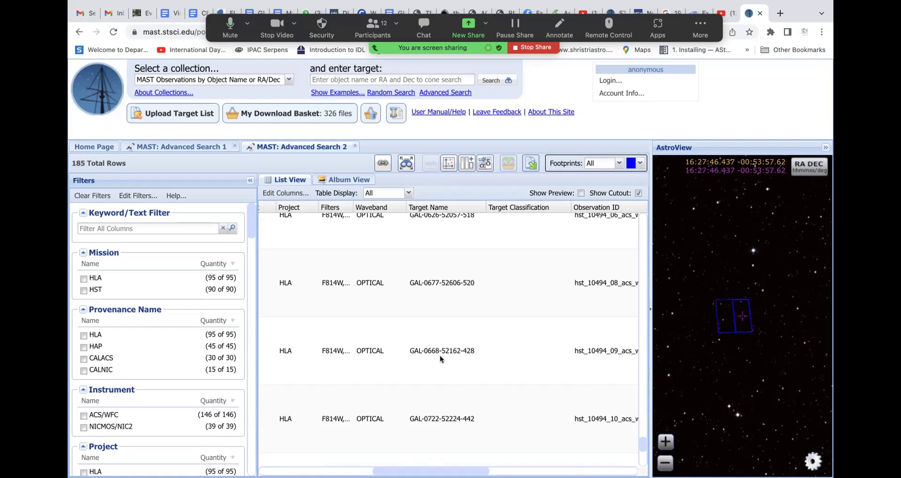
scroll(440, 359, down, 5)
scroll(440, 359, down, 3)
scroll(440, 360, up, 4)
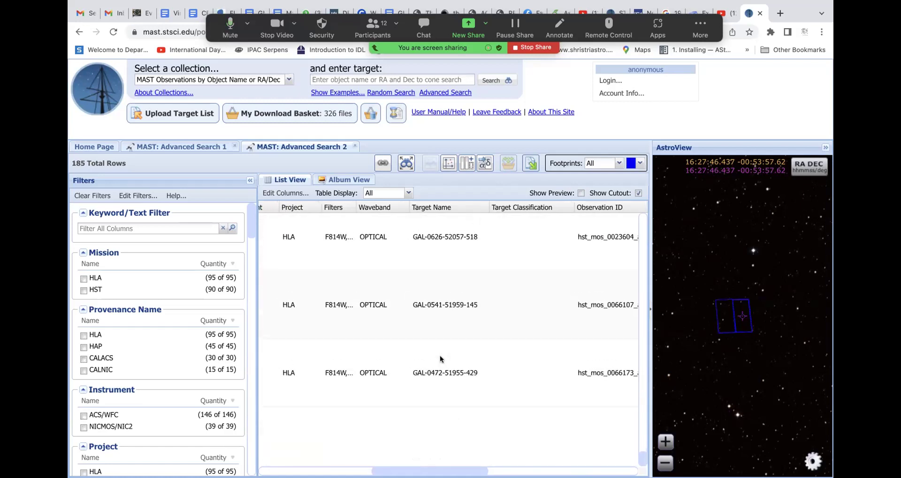
click(435, 208)
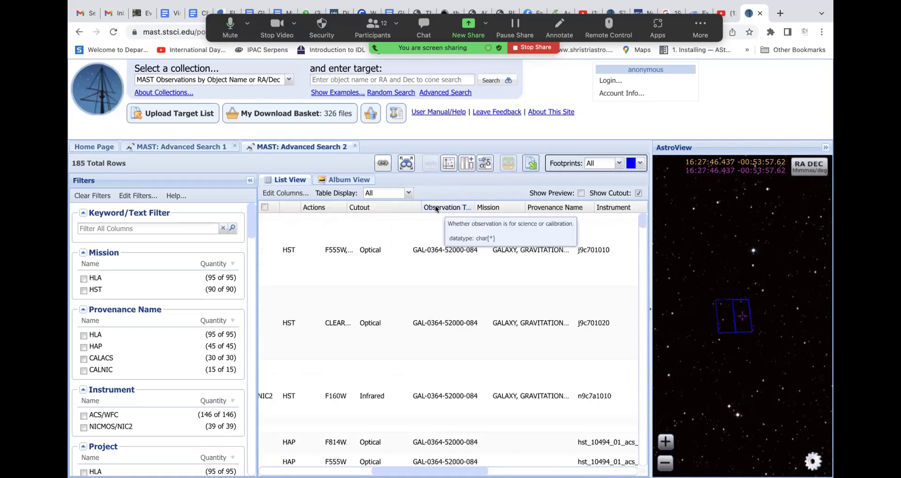
scroll(453, 349, down, 5)
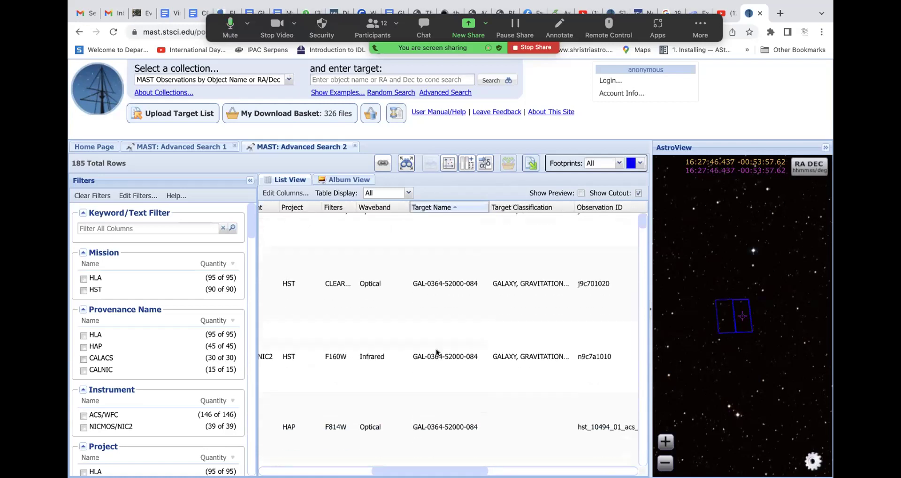
scroll(429, 305, down, 5)
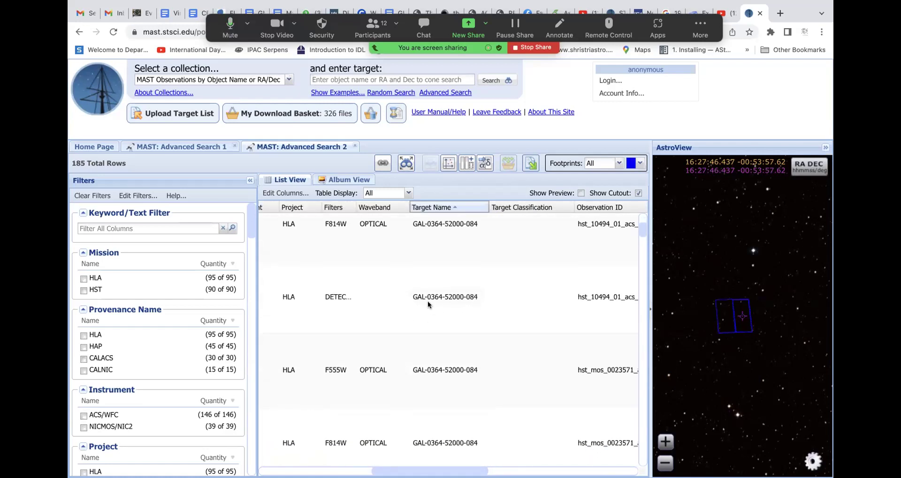
scroll(428, 305, down, 2)
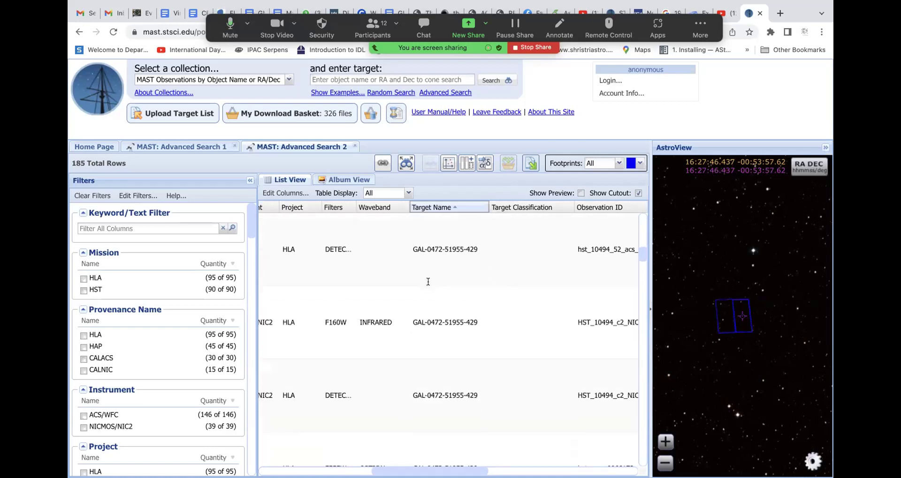
scroll(450, 328, down, 5)
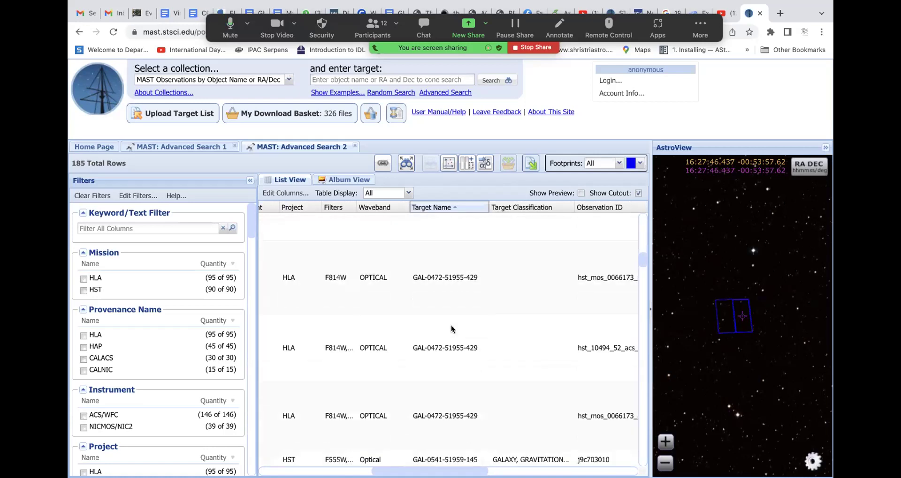
scroll(452, 334, down, 2)
scroll(453, 338, down, 6)
scroll(452, 338, down, 8)
scroll(452, 338, down, 8)
scroll(453, 339, down, 8)
scroll(452, 338, down, 8)
scroll(453, 338, down, 4)
scroll(452, 338, up, 3)
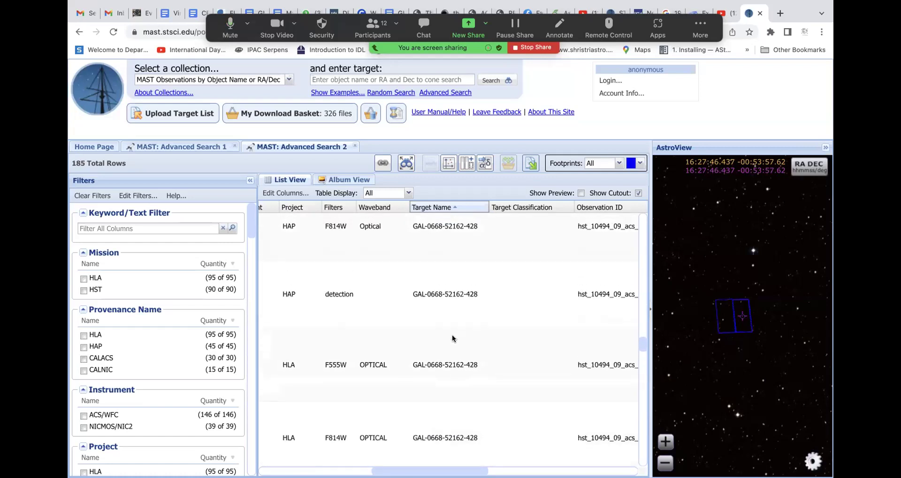
scroll(361, 304, up, 3)
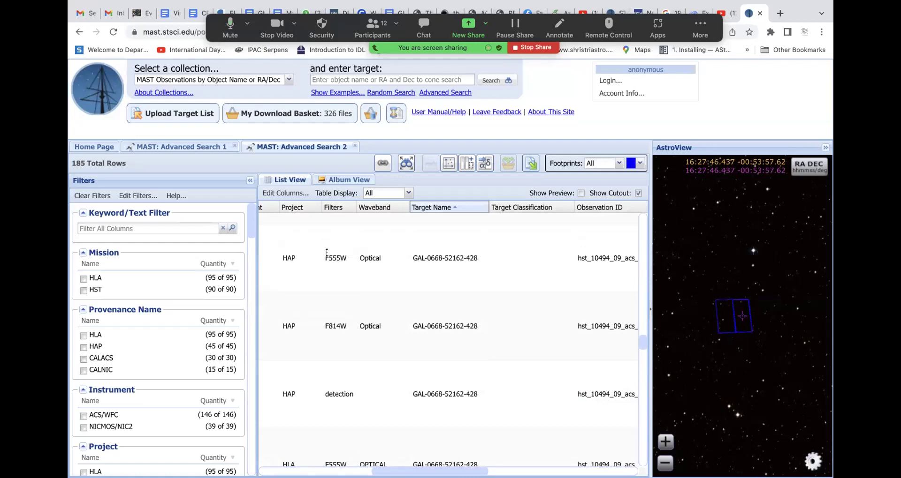
scroll(363, 294, left, 5)
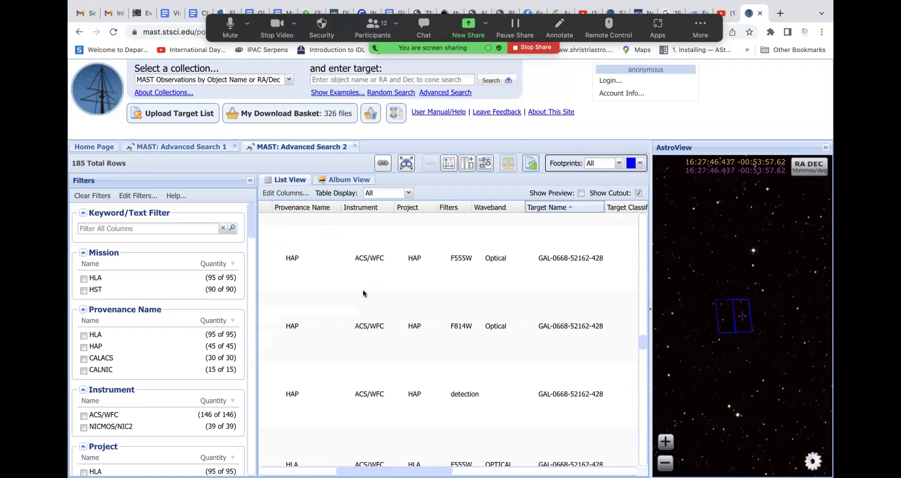
scroll(364, 294, left, 5)
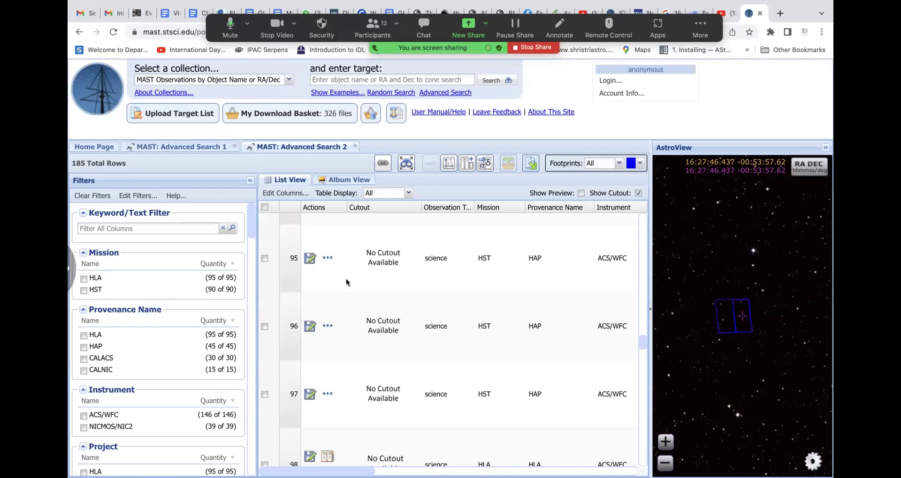
click(264, 287)
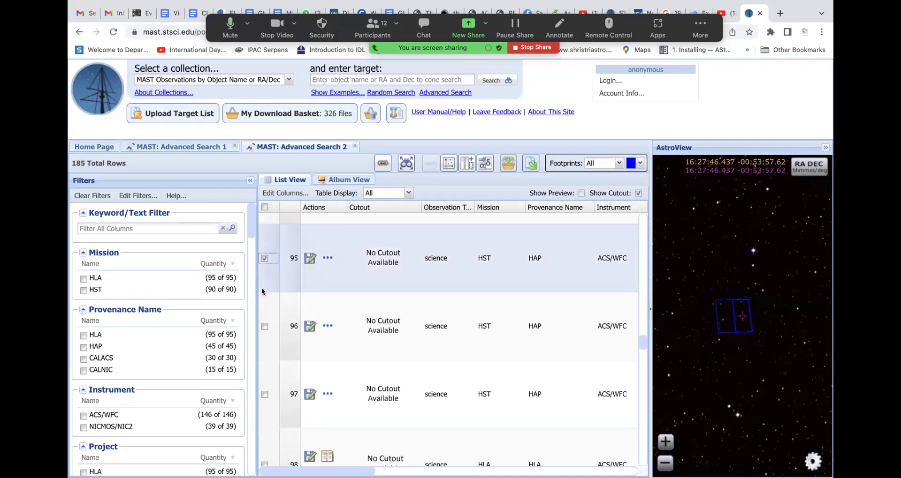
click(264, 327)
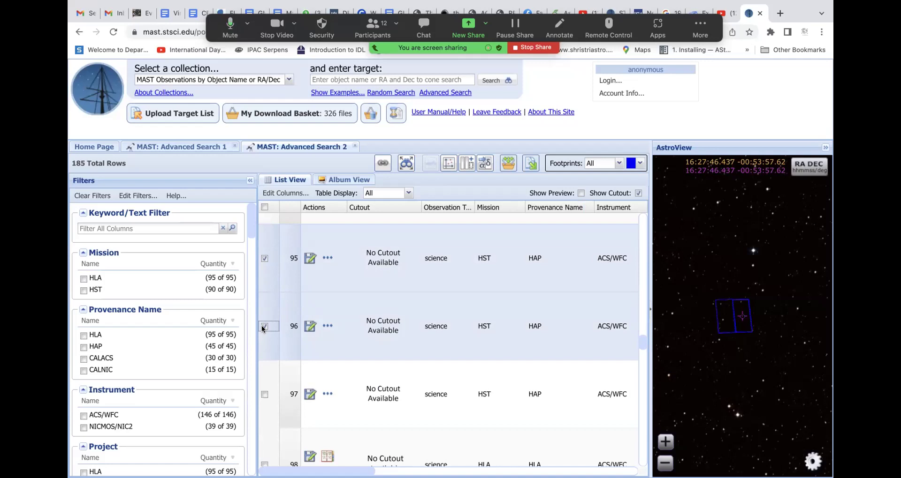
click(507, 165)
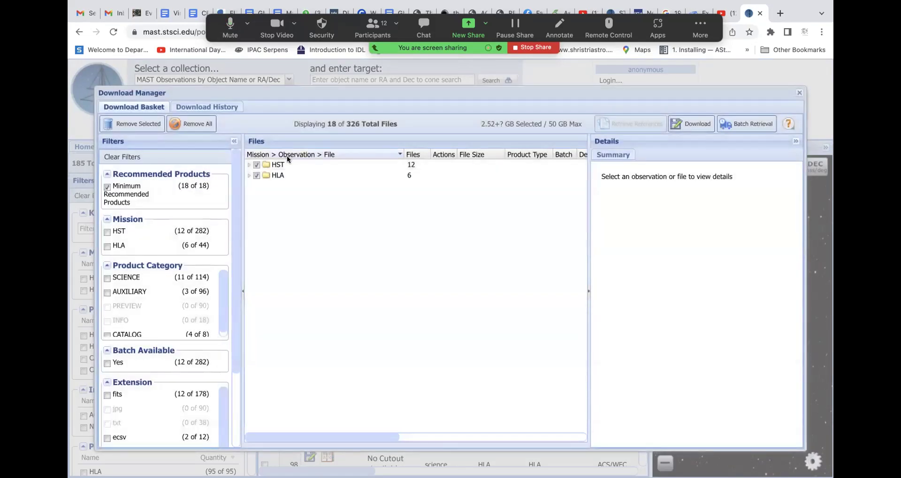
Step: Clear and reselect the HST and HLA file groups, view the Zip download dialog and dismiss it without downloading
click(257, 164)
click(256, 175)
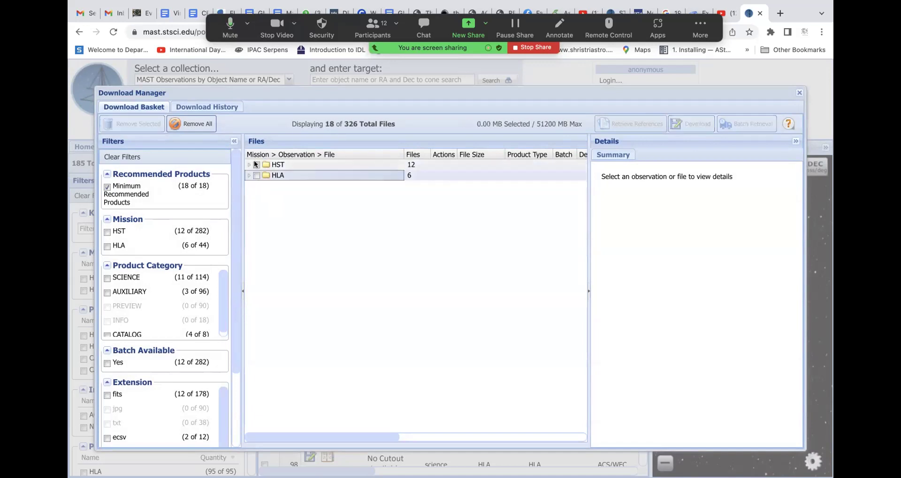
click(256, 165)
click(256, 175)
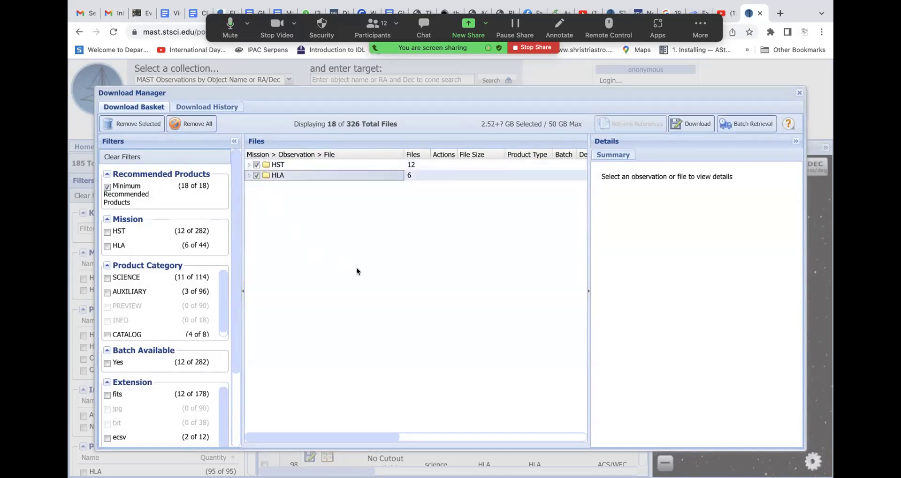
click(694, 123)
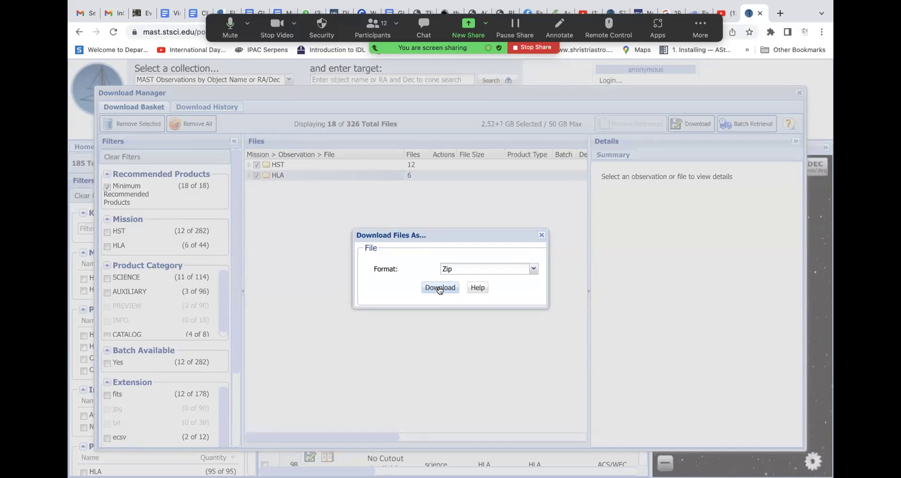
click(541, 235)
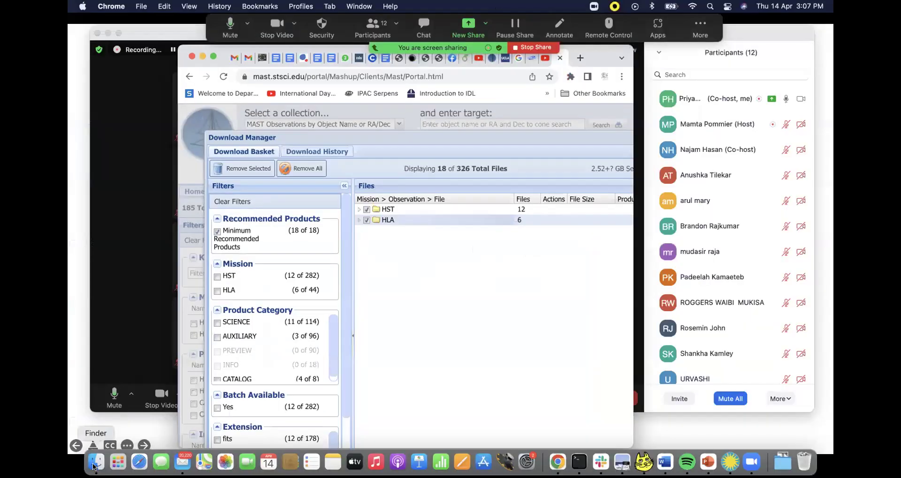
Step: Switch to Finder and go through the WiA and TP3 folders to the subfolder holding the MAST_2022-04-06T0604 download
click(96, 462)
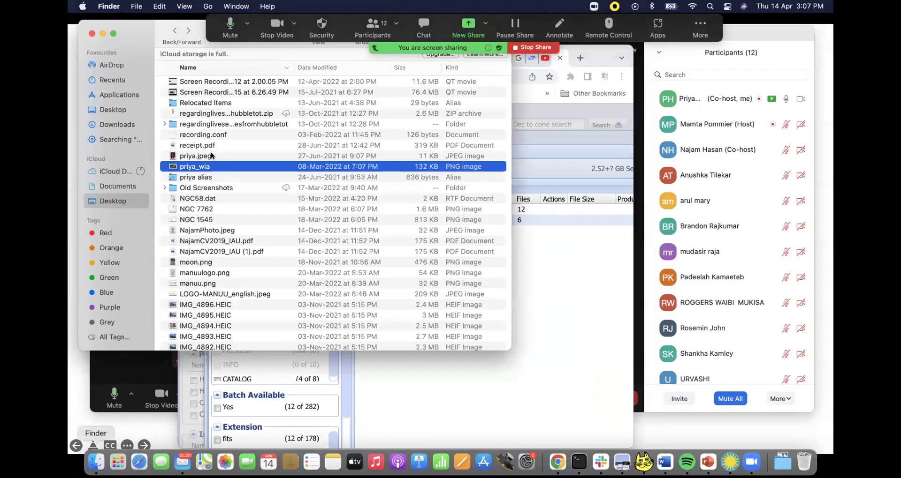
scroll(197, 187, up, 2)
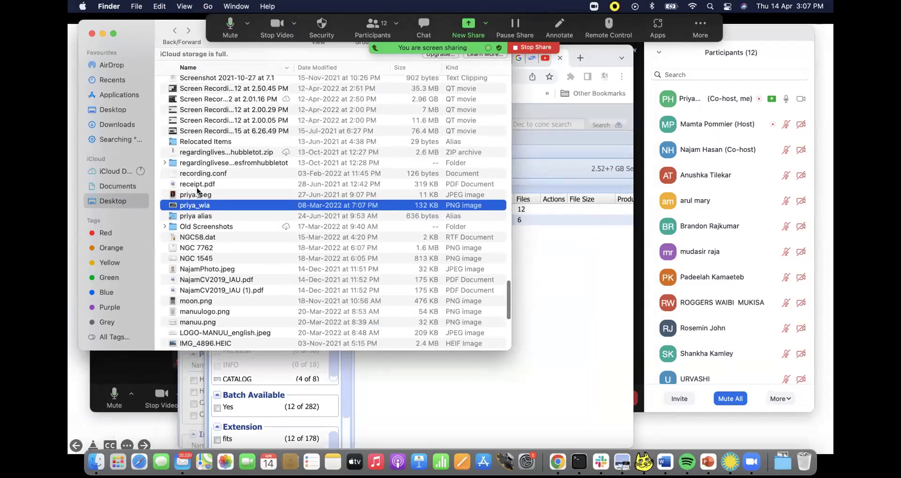
double_click(199, 215)
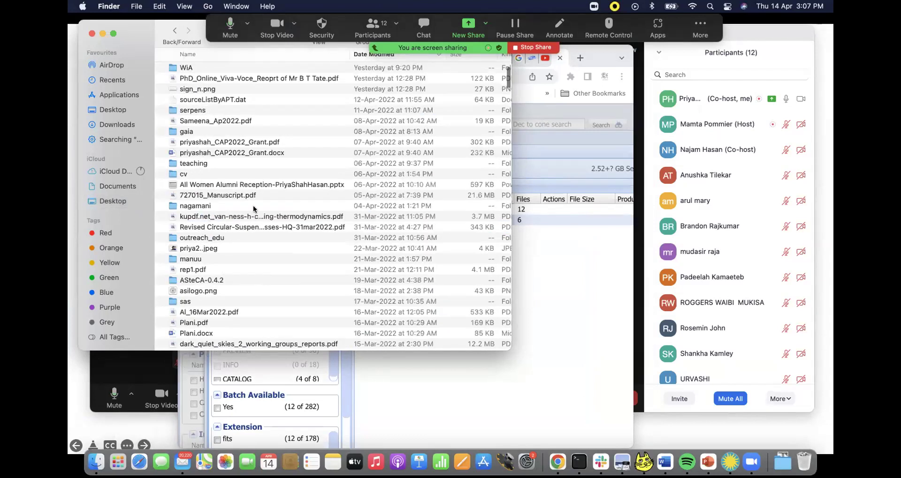
double_click(184, 69)
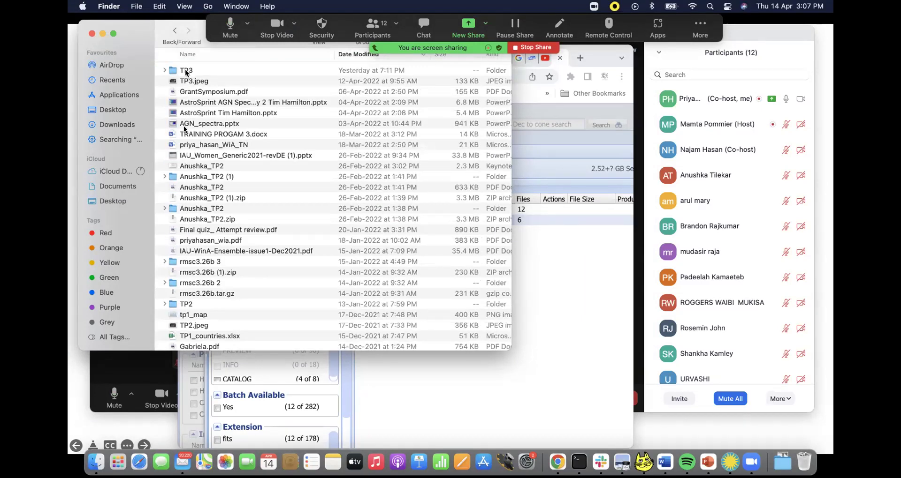
double_click(186, 70)
double_click(189, 135)
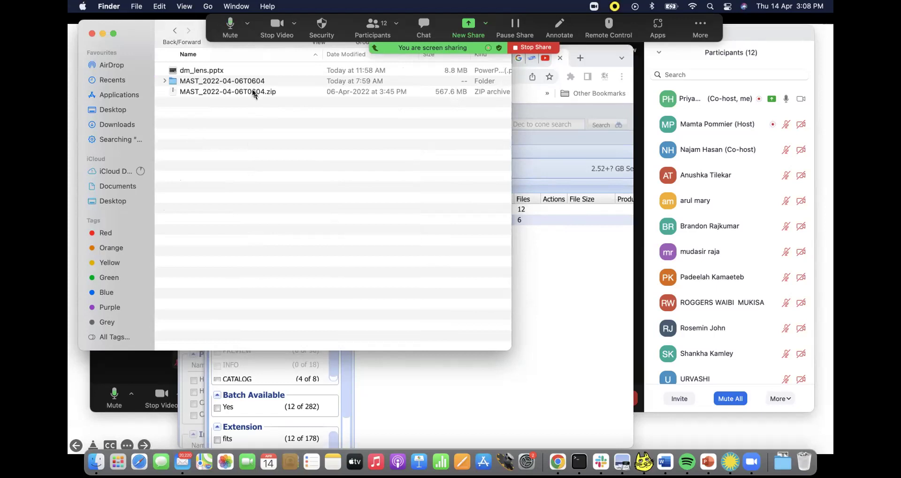
Step: View which programs can open MAST_2022-04-06T0604.zip and dismiss the options
right_click(252, 90)
mouse_move(311, 110)
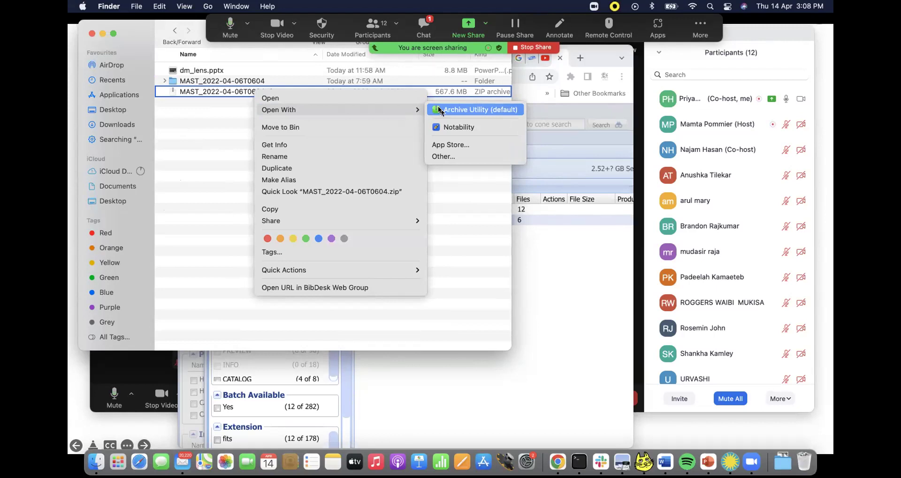
click(184, 143)
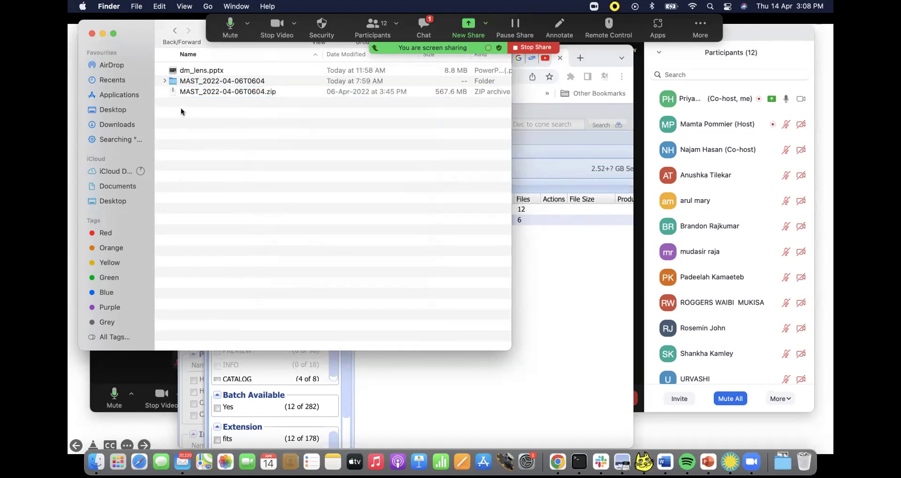
Step: Open the F814W observation folder under HLA in the extracted MAST_2022-04-06T0604 folder and select hst_10494_09_acs_wfc_f814w_drz.fits
double_click(175, 83)
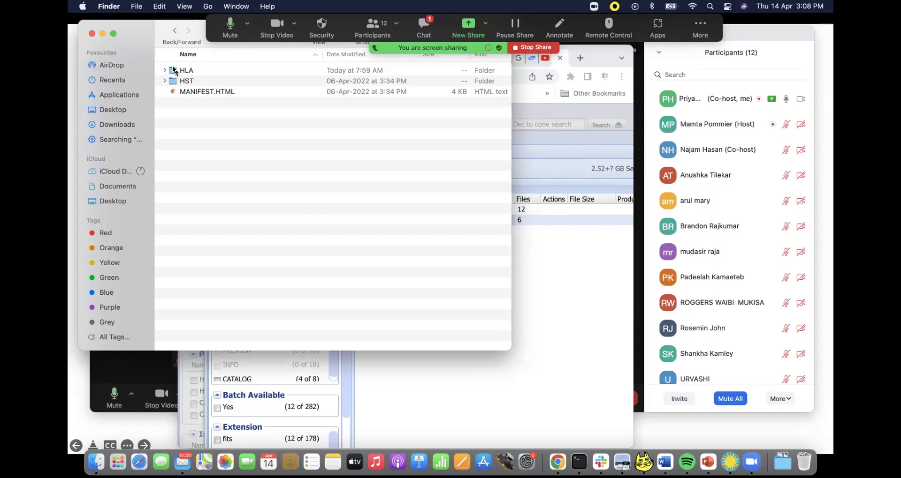
click(170, 70)
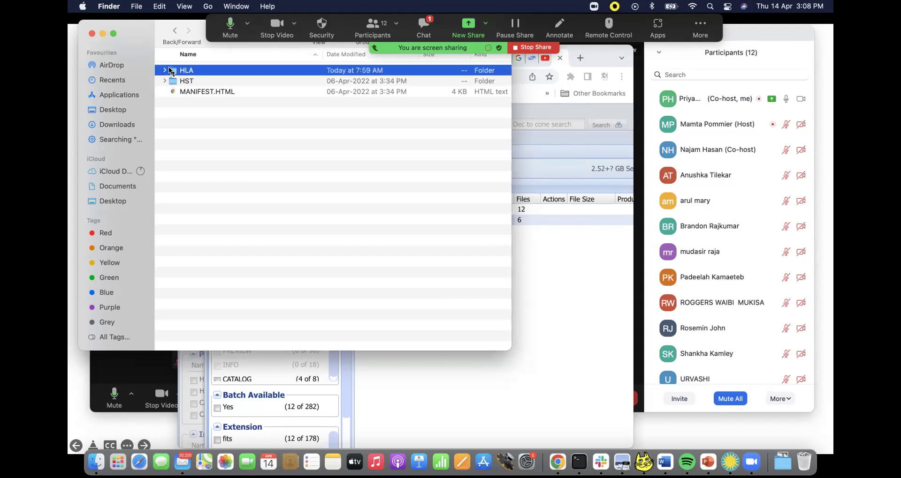
double_click(170, 70)
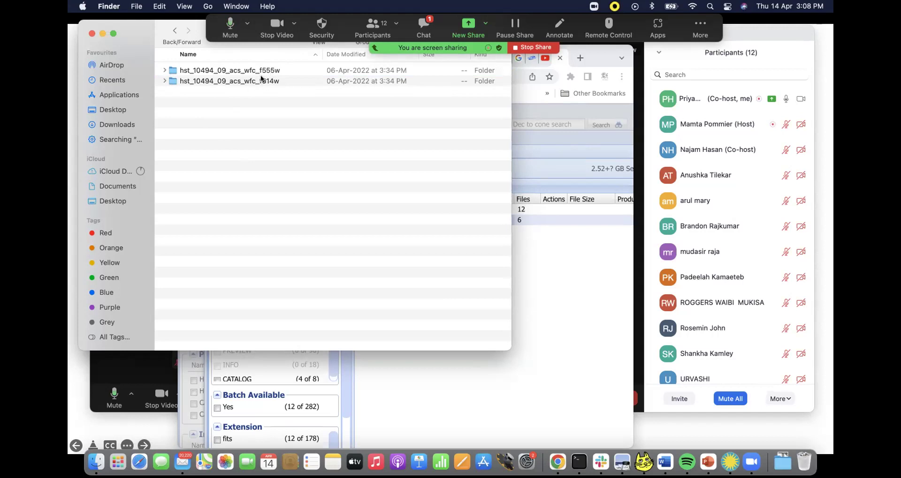
double_click(172, 83)
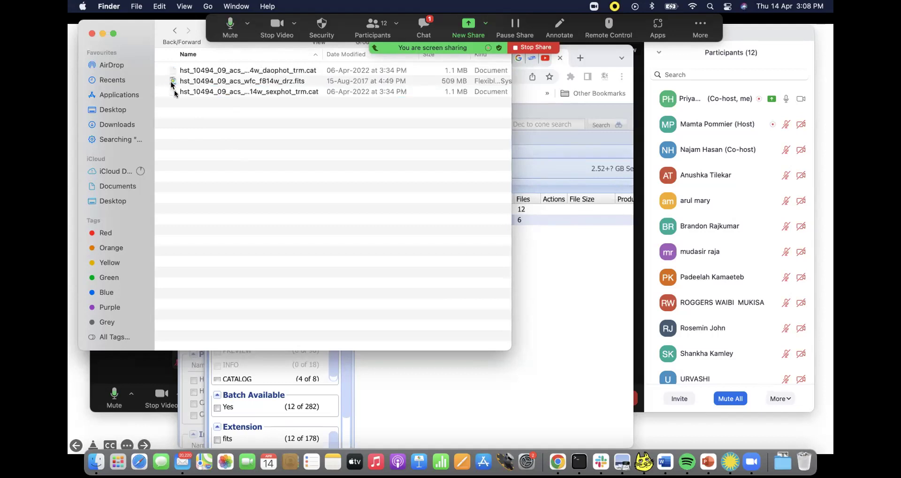
click(291, 83)
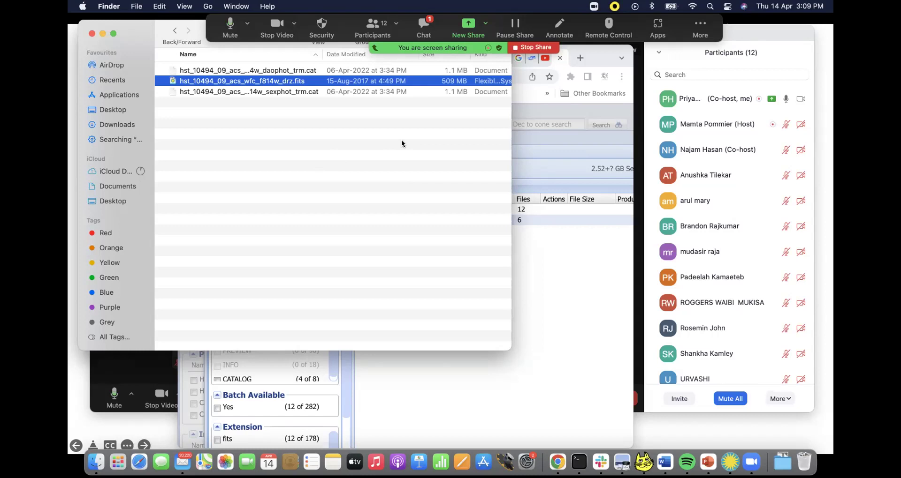
Step: Open the Zoom meeting chat to read the participants' new messages
click(429, 27)
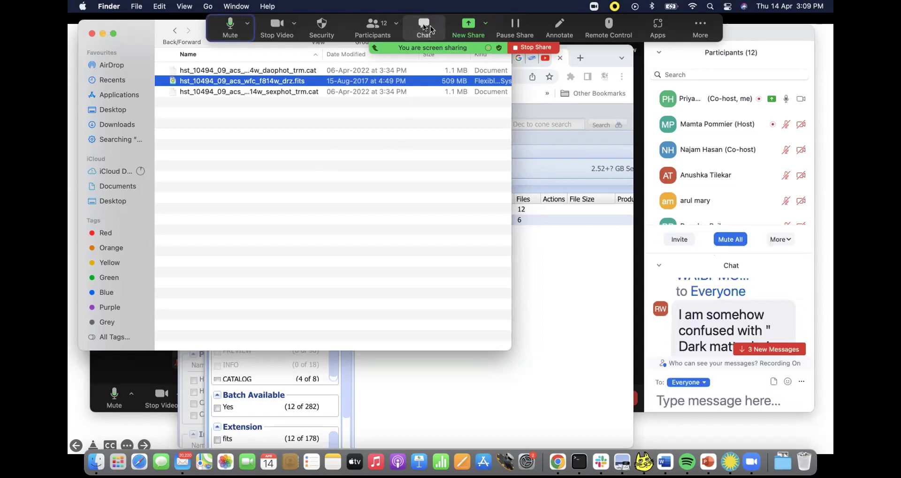
Step: Read through the participants' questions in the Zoom chat, including those about dark matter, the target name and proposal costs and requirements
scroll(750, 327, down, 10)
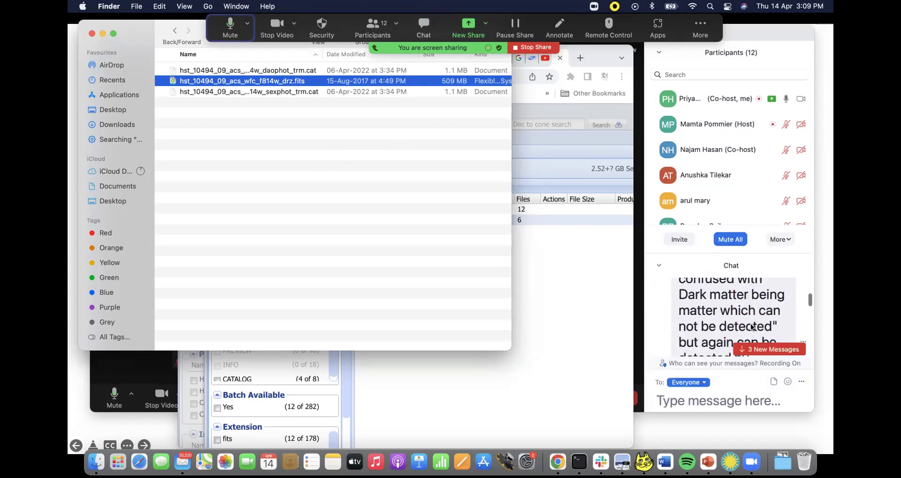
scroll(750, 327, down, 2)
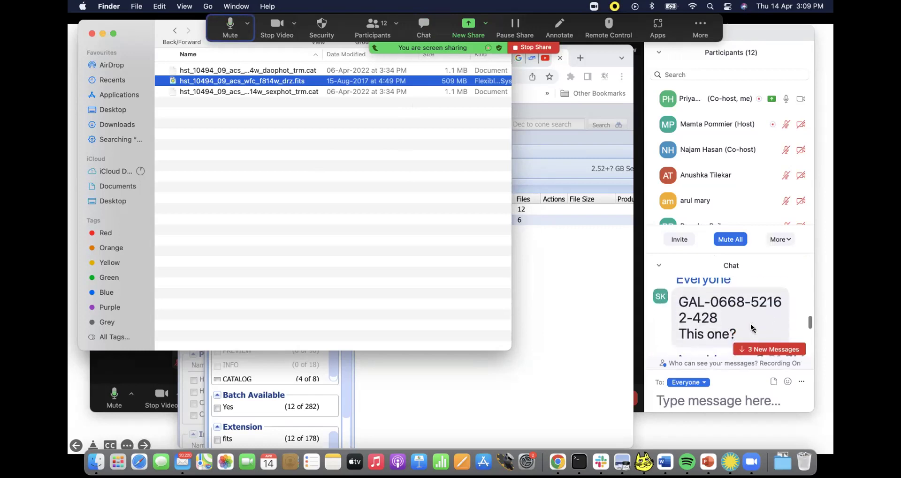
scroll(750, 327, up, 3)
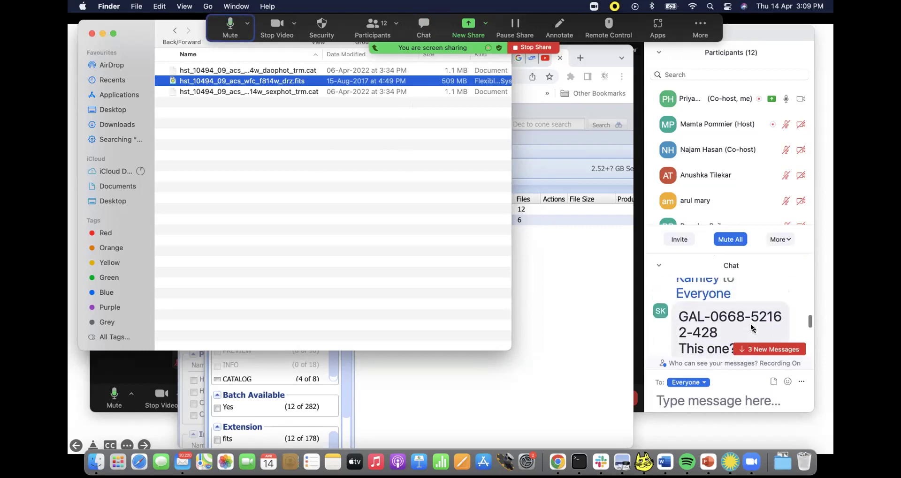
scroll(751, 327, down, 3)
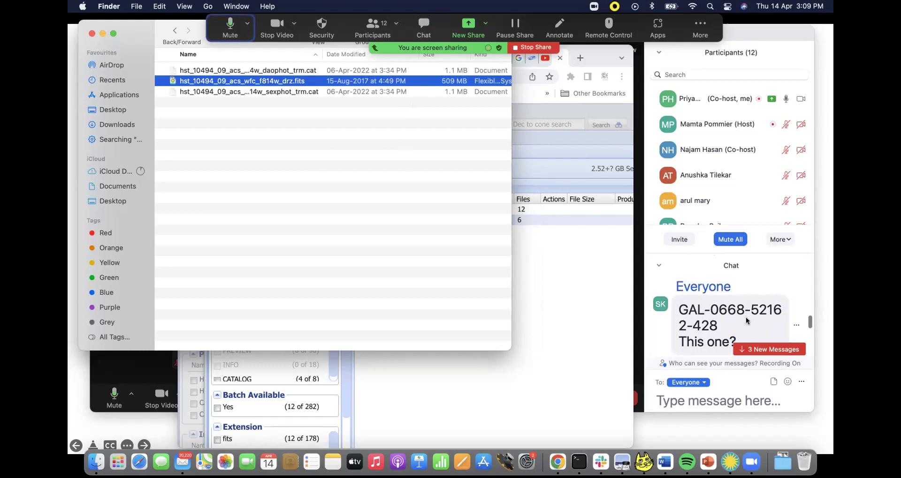
scroll(759, 319, down, 10)
scroll(759, 319, up, 2)
scroll(759, 319, down, 2)
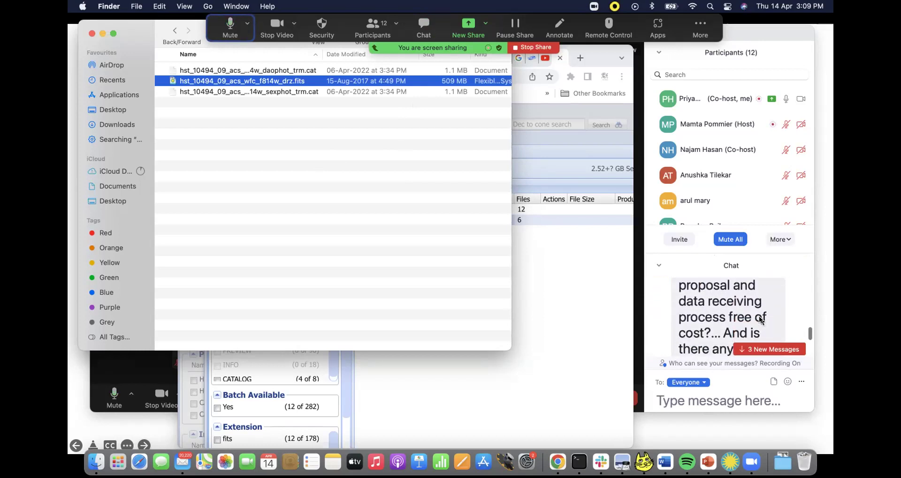
scroll(760, 321, up, 2)
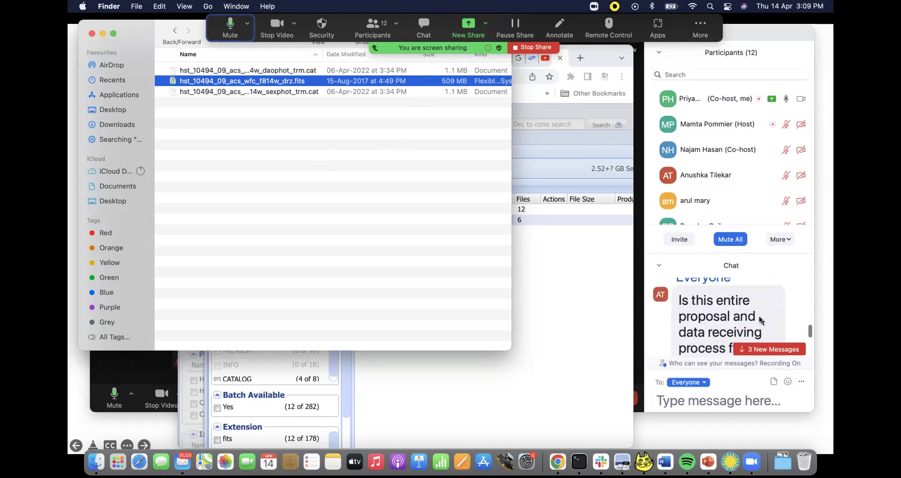
scroll(757, 314, down, 2)
scroll(756, 314, down, 2)
scroll(756, 314, down, 5)
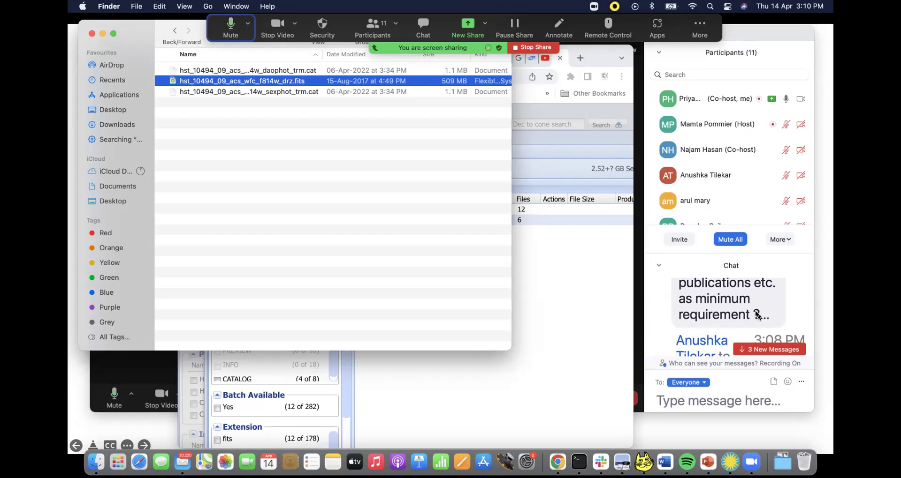
scroll(756, 316, down, 2)
scroll(752, 314, down, 3)
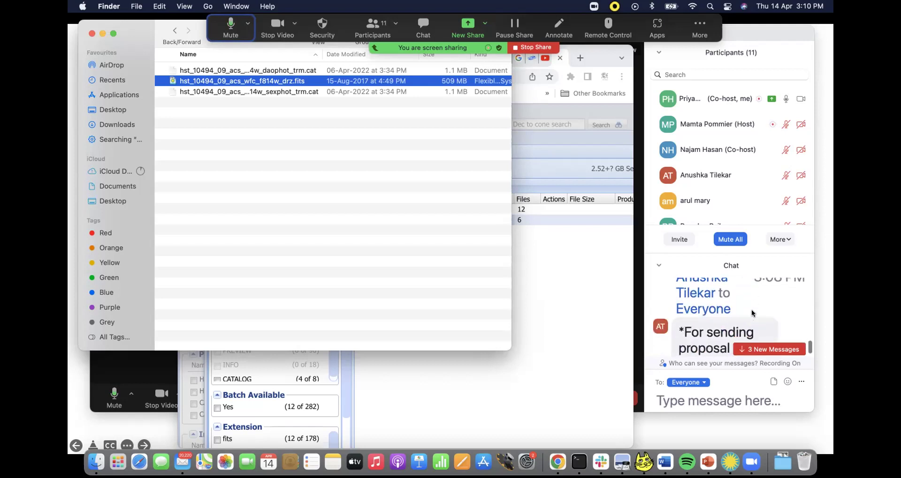
scroll(743, 318, up, 1)
scroll(743, 319, down, 1)
scroll(743, 319, up, 1)
scroll(742, 317, down, 5)
scroll(742, 317, up, 2)
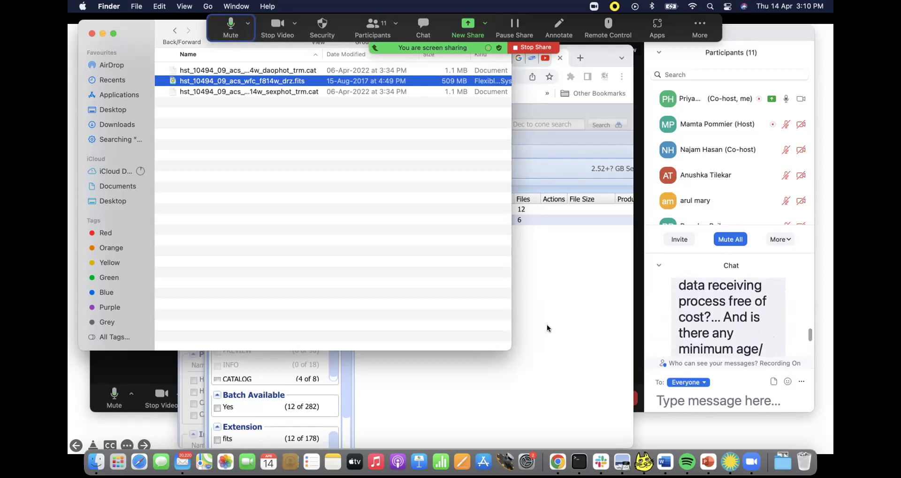
Step: Switch to SAOImageDS9 and zoom out the hst_10494_09_acs_wfc_f814w_drz.fits image until nearly the whole frame is in view
click(728, 464)
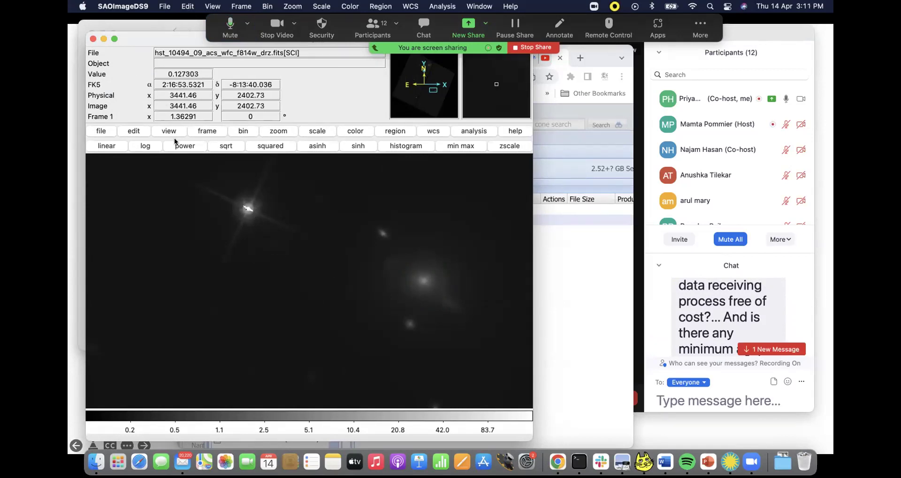
click(275, 131)
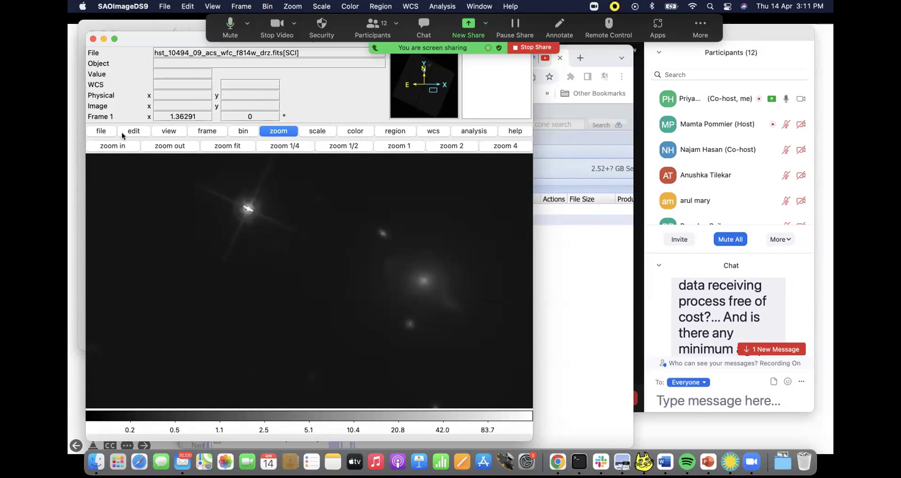
click(173, 146)
click(173, 146)
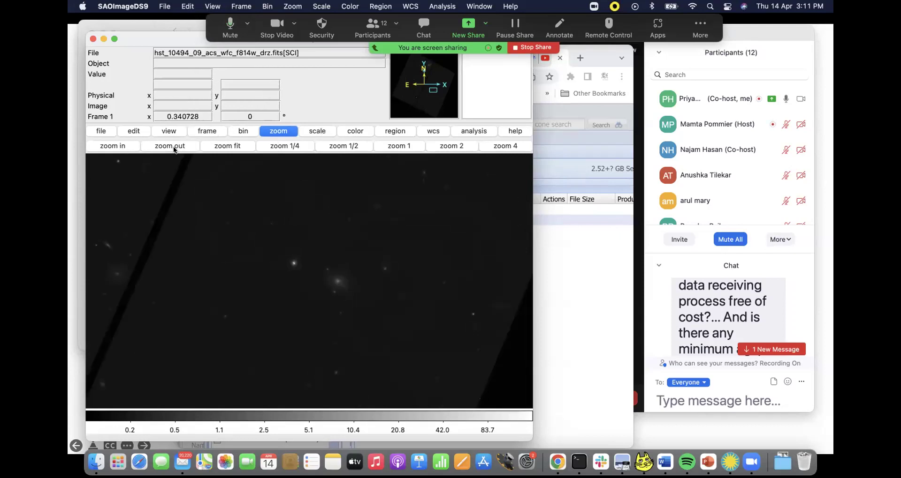
click(173, 147)
click(173, 146)
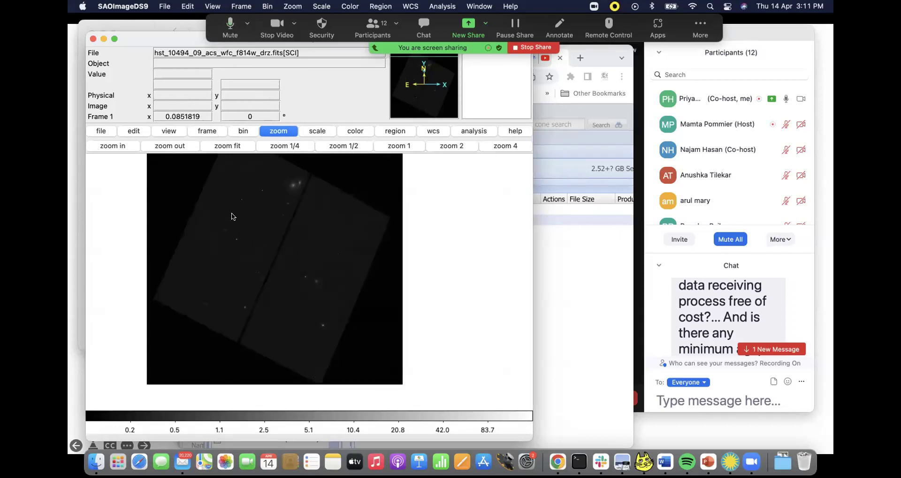
Step: Mute the microphone and stop the camera in the Zoom meeting, and turn both back on
click(231, 27)
click(276, 28)
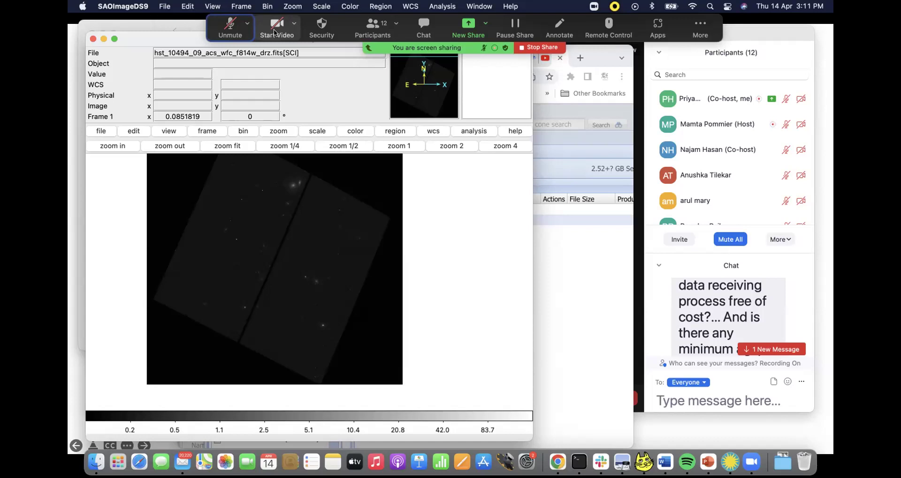
click(230, 27)
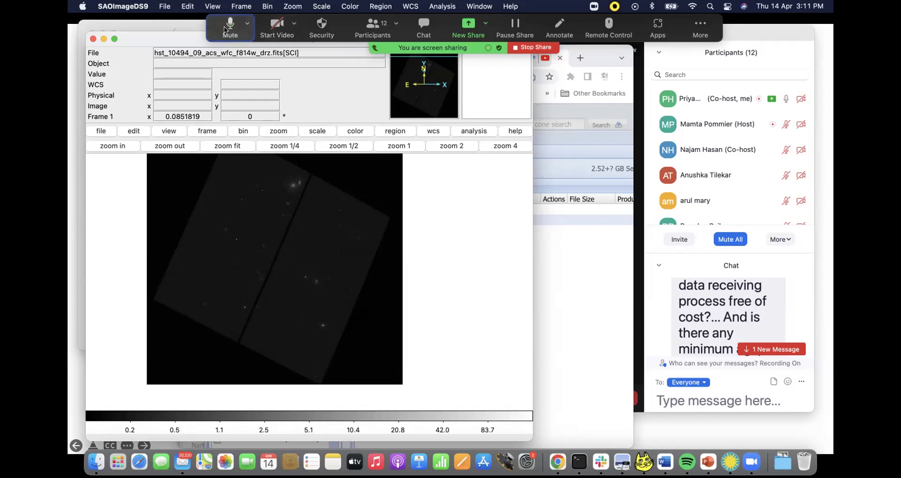
click(277, 25)
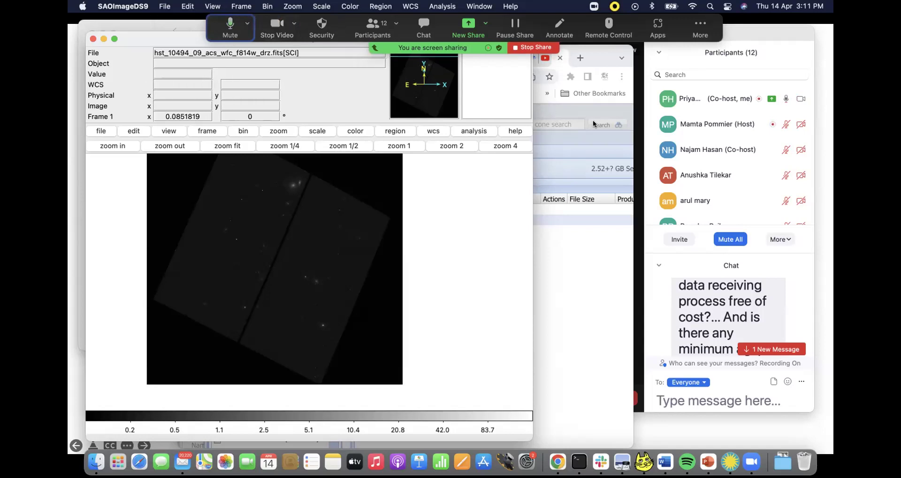
Step: Go to the newest message in the Zoom chat and adjust the FITS image's contrast to brighten the sky background
scroll(721, 310, down, 3)
scroll(719, 308, down, 10)
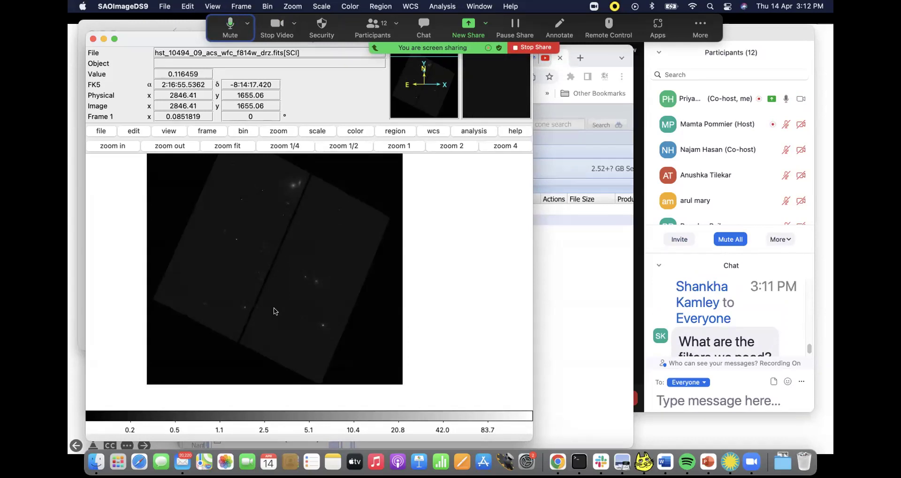
drag(279, 255, 165, 194)
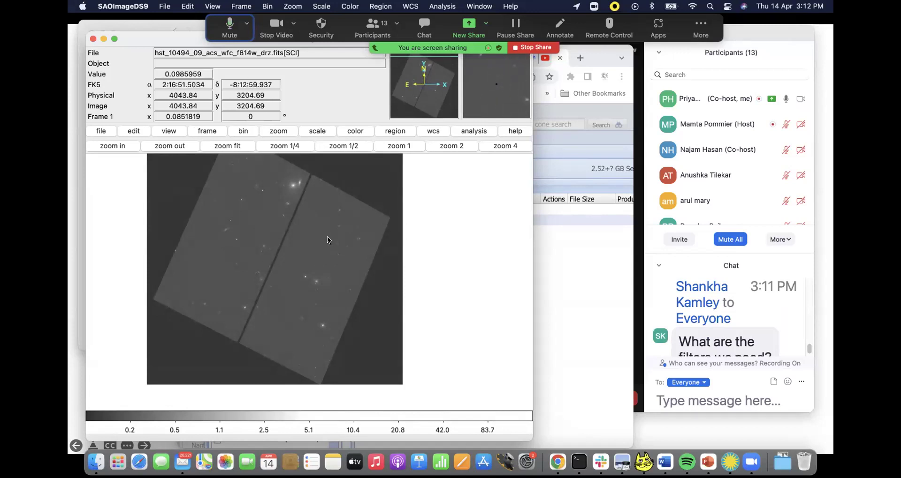
Step: Display the FITS header of the SCI extension of hst_10494_09_acs_wfc_f814w_drz.fits, widening the header selection window to read the full names
click(161, 8)
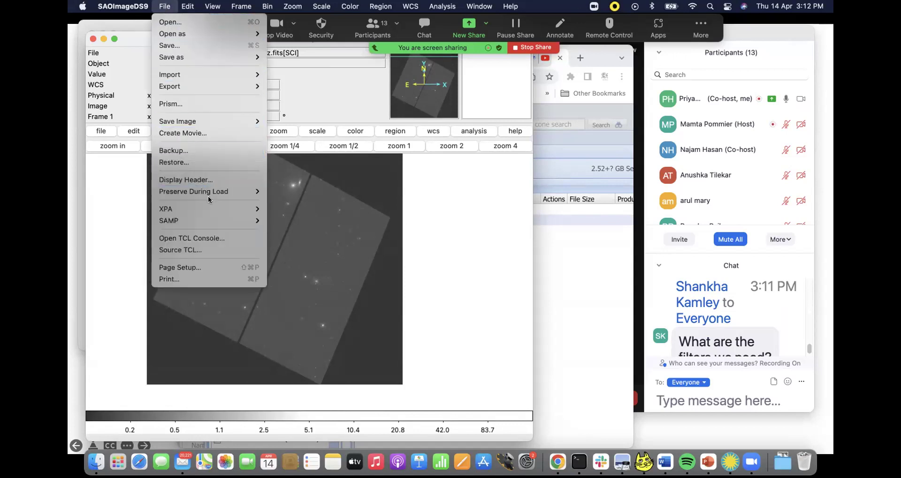
click(203, 182)
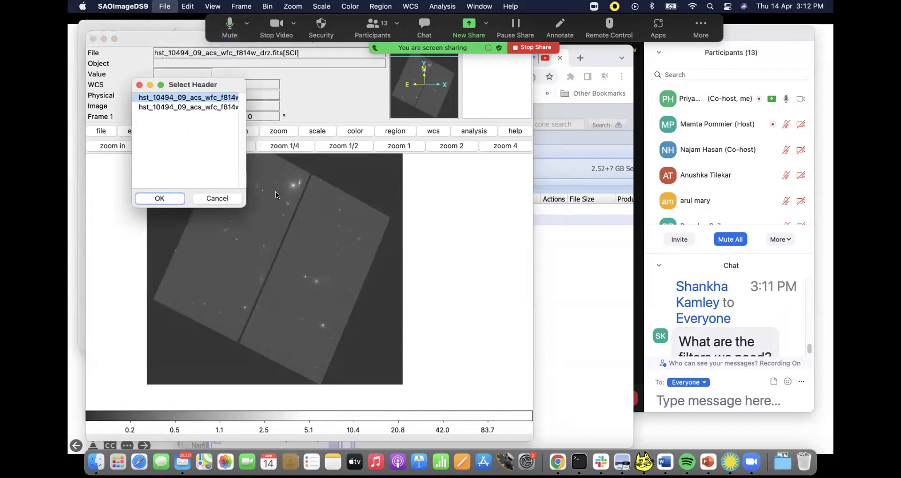
drag(235, 205, 429, 279)
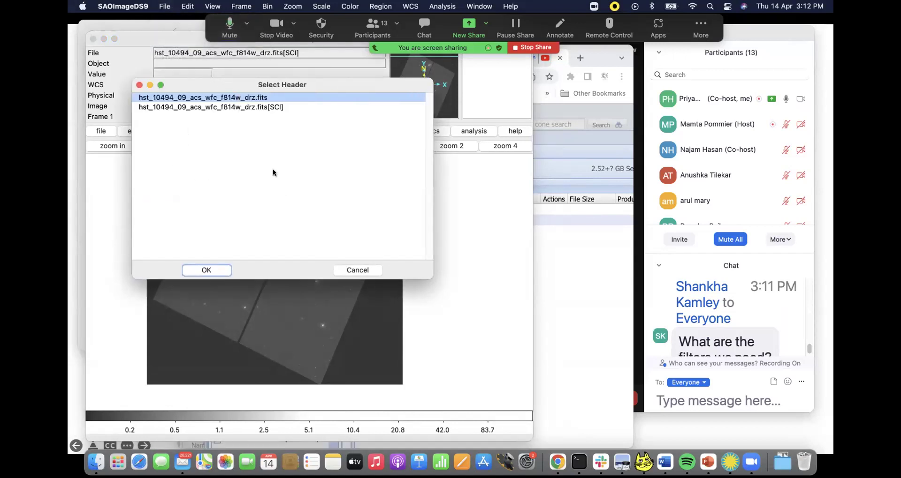
click(257, 107)
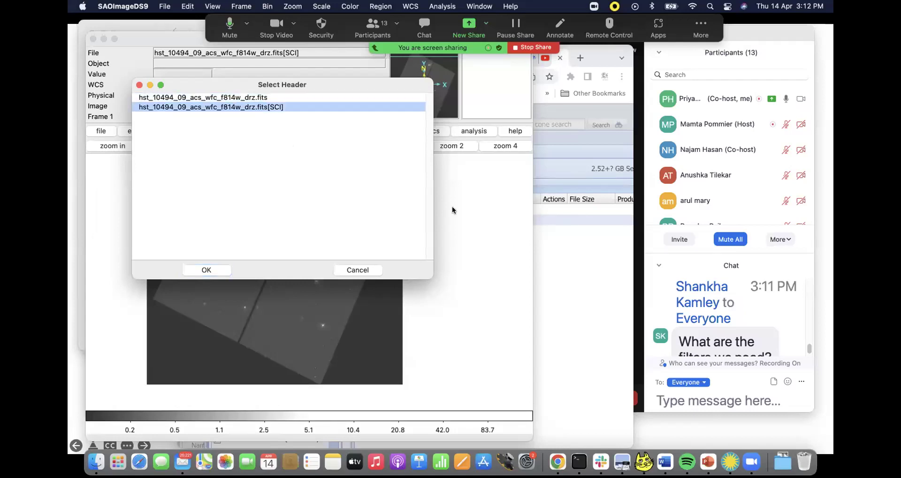
key(Return)
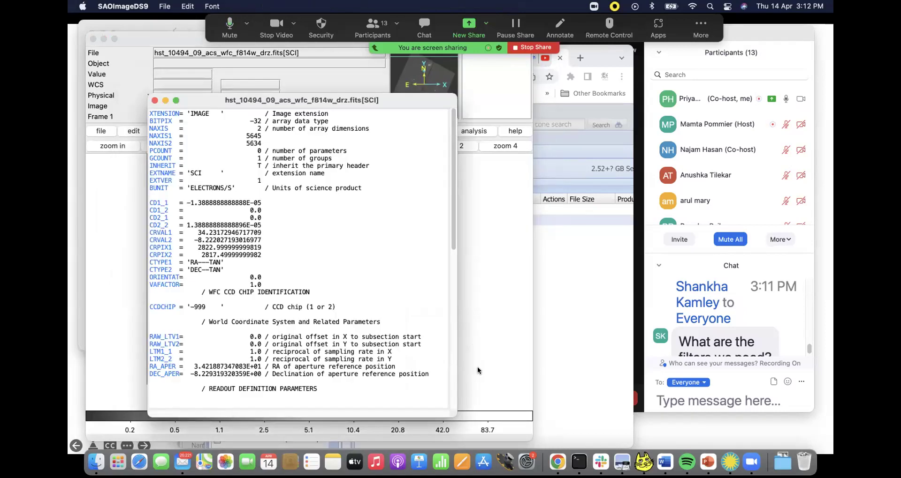
Step: Examine the SCI header's coordinate, photometry and image statistics keywords through to its end, and close the header
scroll(464, 310, down, 10)
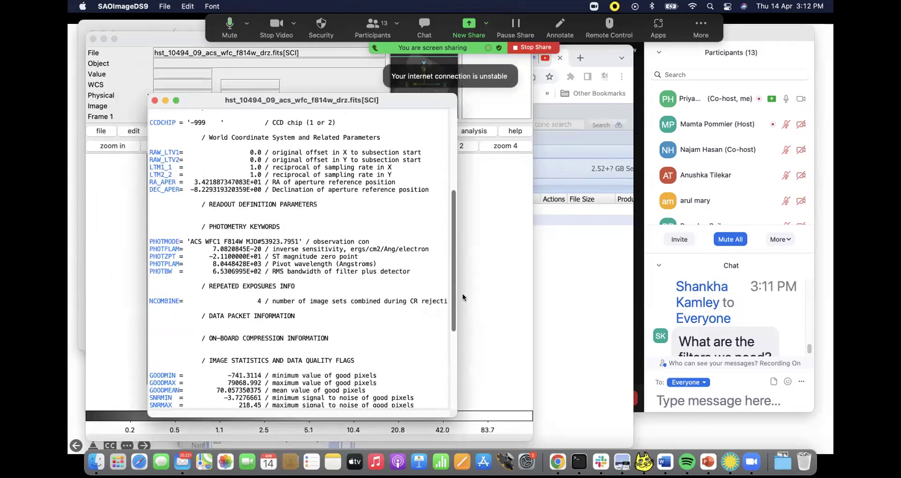
scroll(452, 273, up, 9)
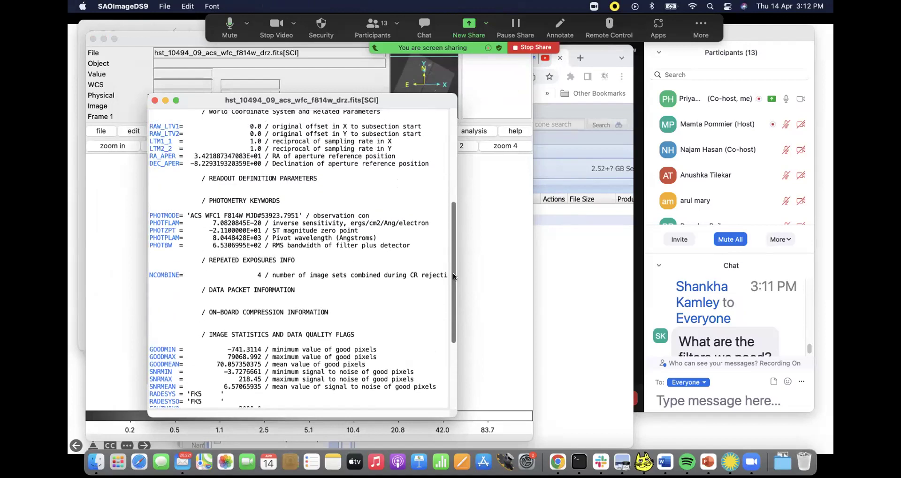
scroll(448, 254, up, 7)
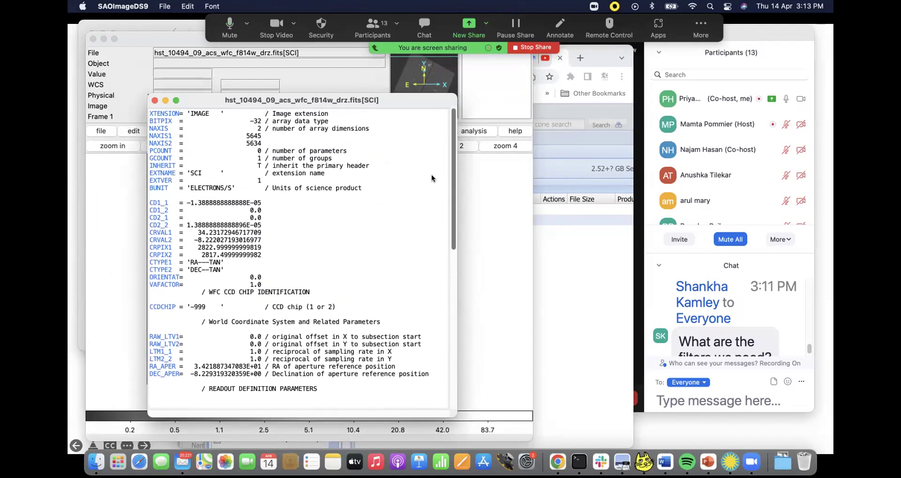
scroll(452, 273, down, 6)
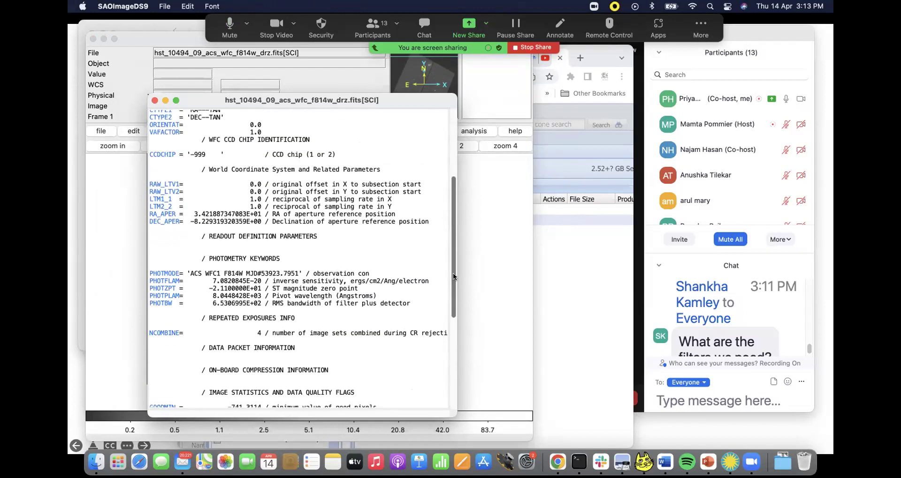
scroll(457, 309, down, 6)
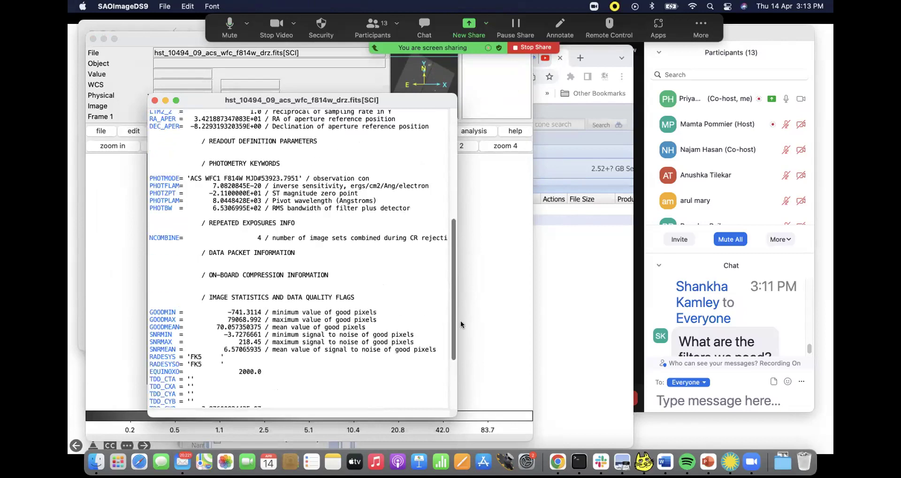
scroll(461, 350, down, 2)
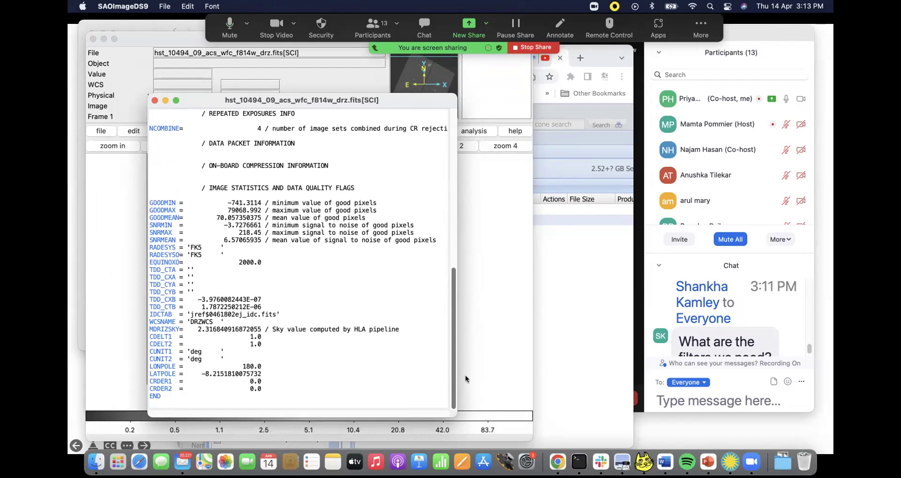
scroll(446, 309, up, 7)
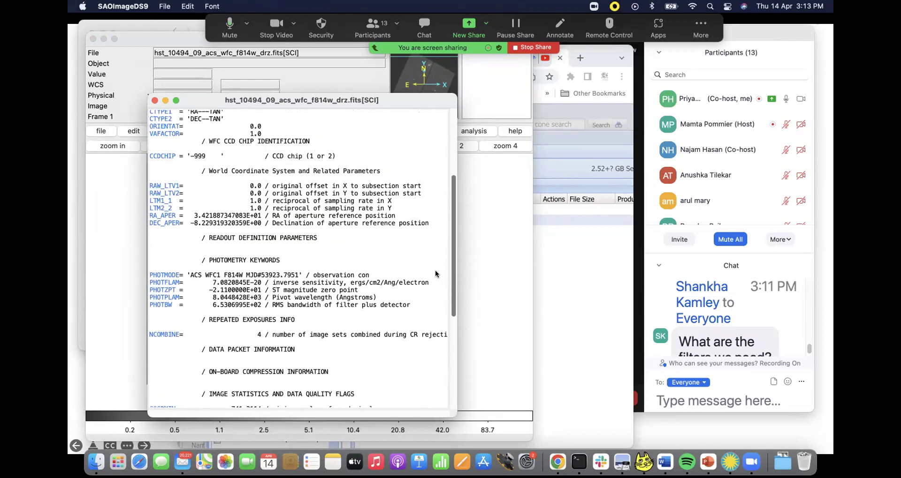
scroll(435, 271, up, 1)
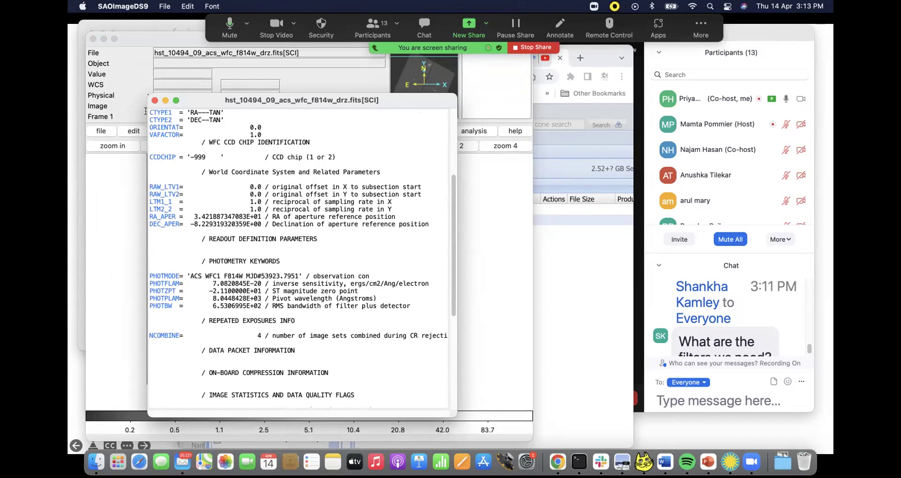
click(155, 100)
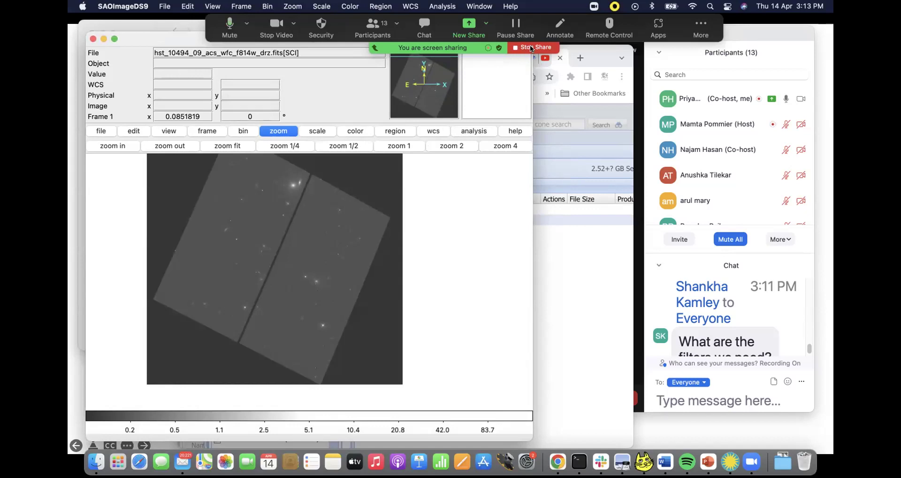
Step: Switch to the PowerPoint slide show, go to the table of lens names, coordinates and redshifts on slide 22, and exit the show
click(708, 462)
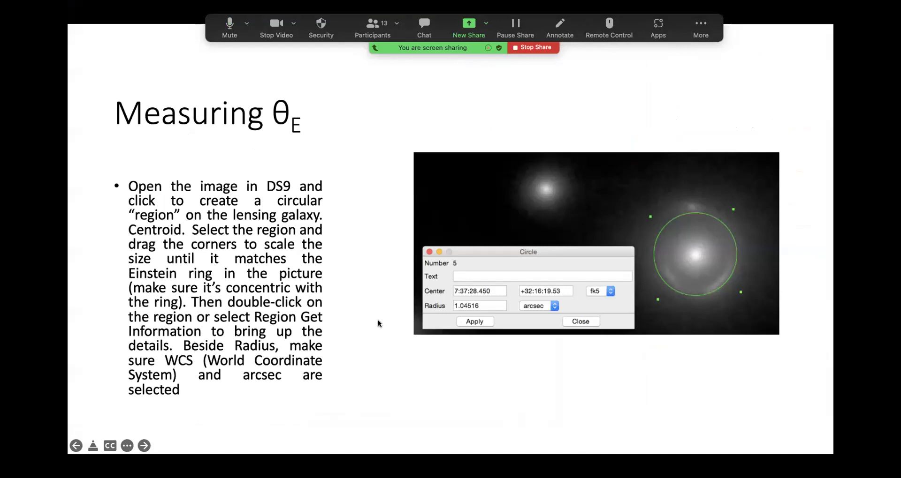
click(379, 323)
key(Left)
key(Left)
key(Right)
key(Right)
key(Right)
key(Right)
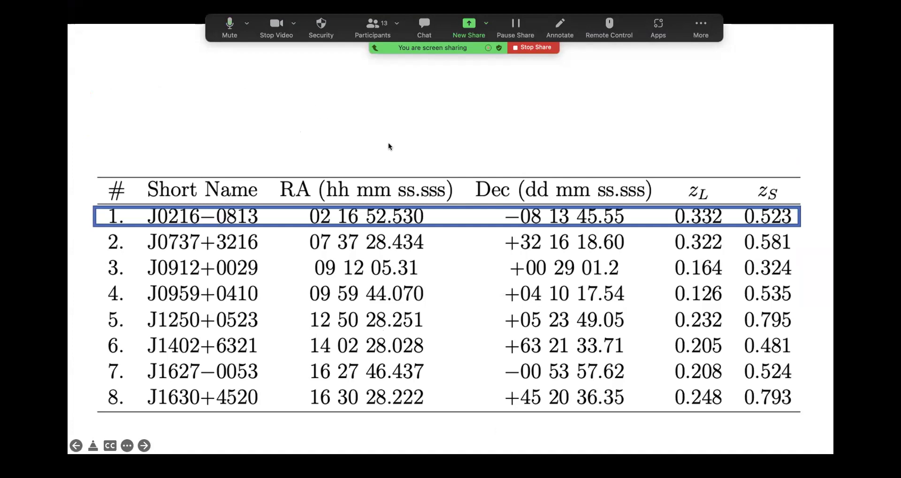
key(Escape)
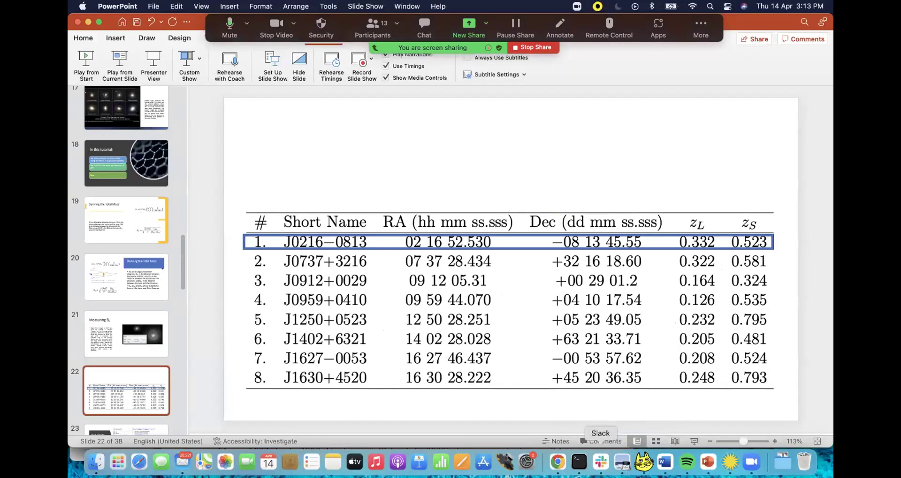
Step: Switch to DS9, zoom in five times on the F814W image and pan to the lens galaxy J0216-0813
click(728, 462)
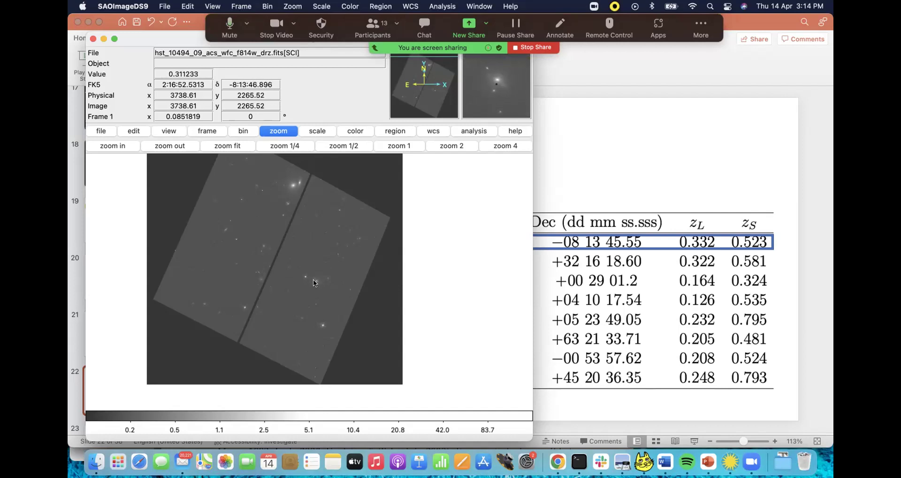
click(123, 146)
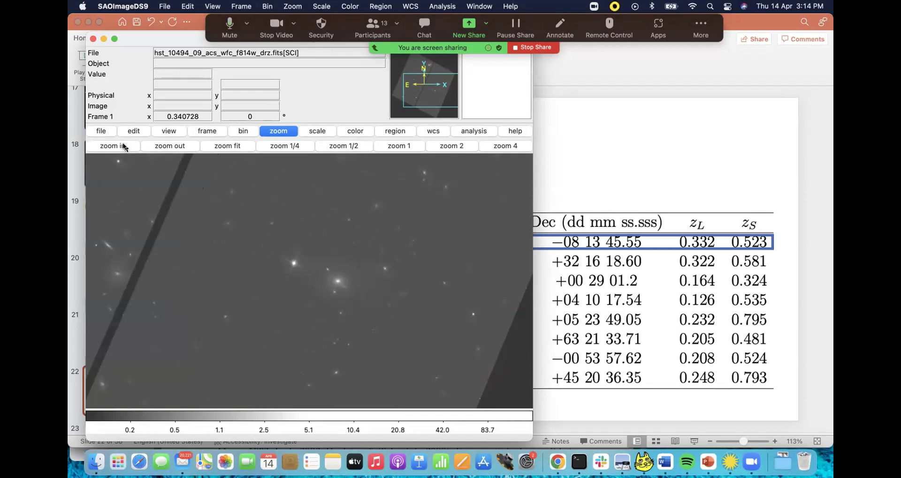
click(123, 146)
click(124, 146)
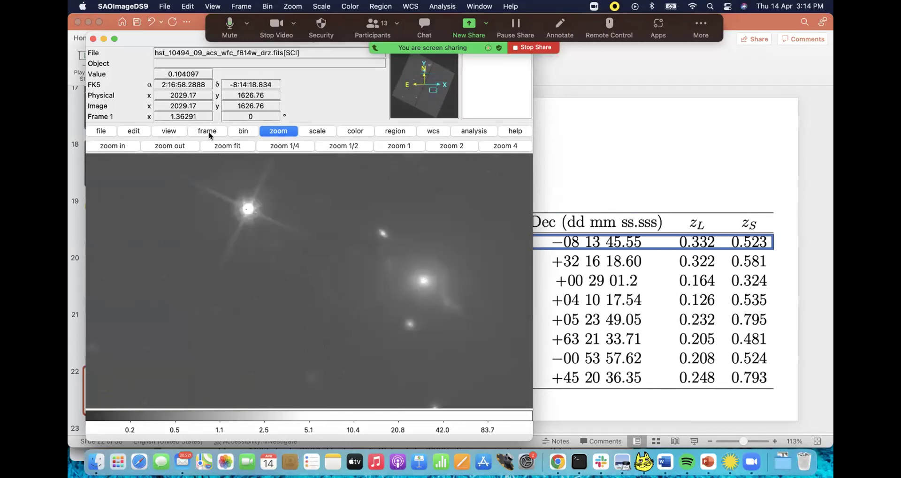
click(107, 146)
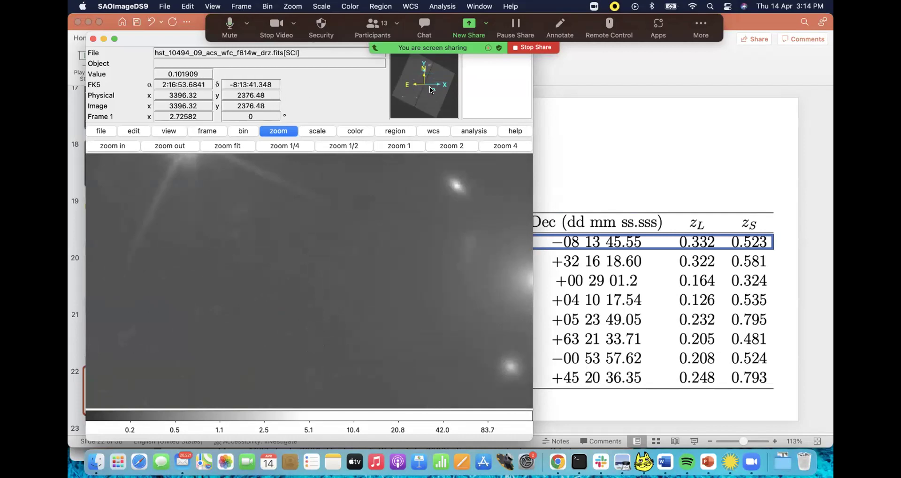
drag(430, 88, 432, 90)
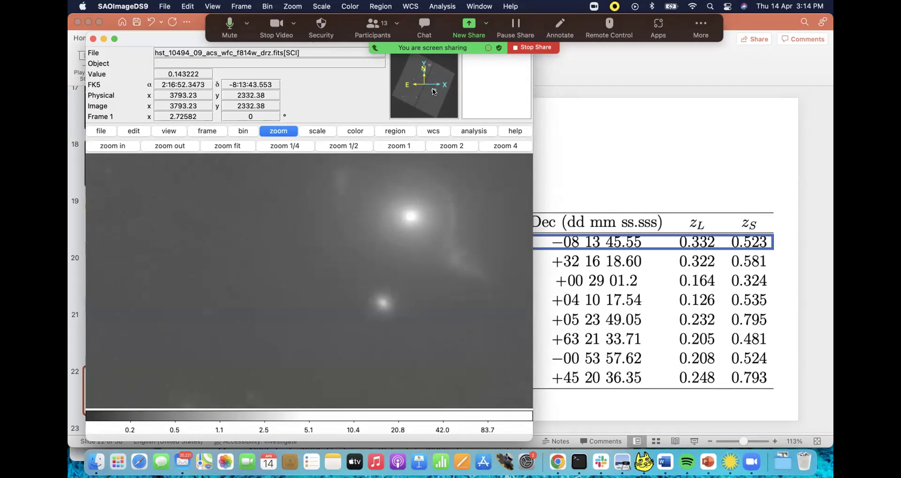
Step: Adjust the image's contrast and bias to a dark sky background with the lens galaxy's core and arc distinguishable
drag(435, 253, 323, 120)
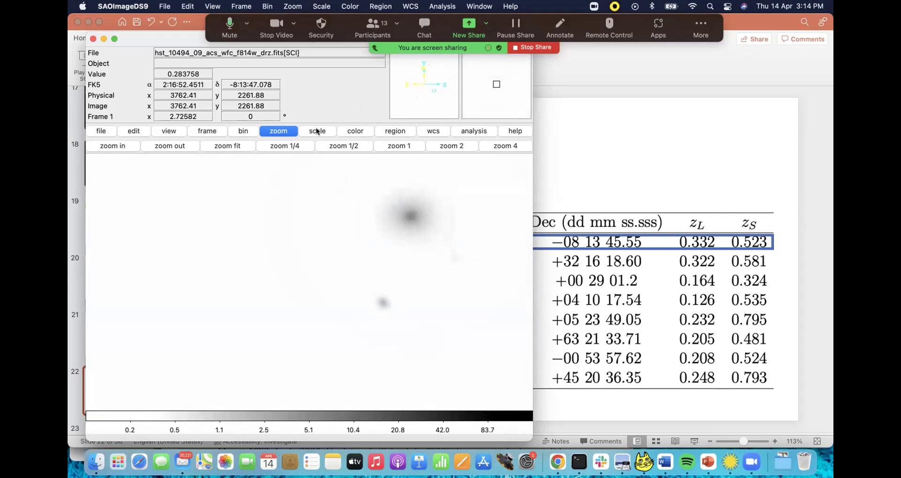
click(317, 131)
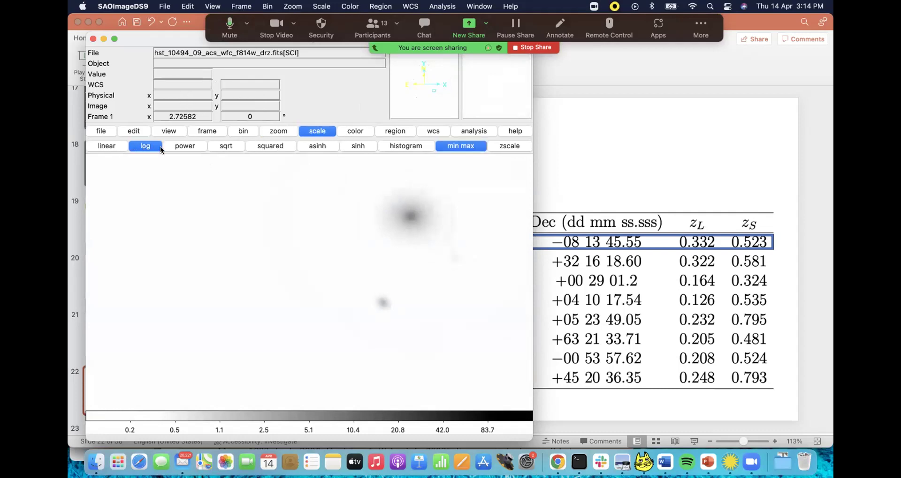
drag(381, 240, 421, 164)
drag(383, 125, 359, 173)
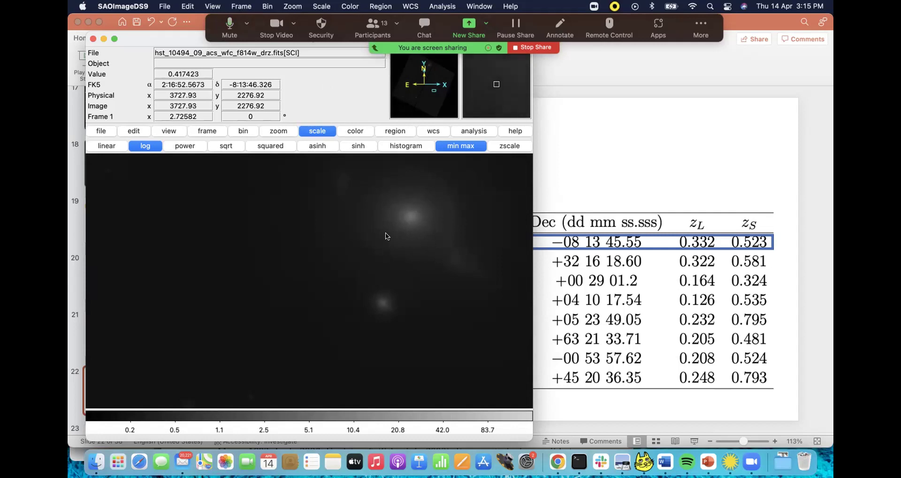
Step: Move the DS9 window slightly down and set the editing mode to Region, with Circle as the region shape
drag(185, 41, 186, 50)
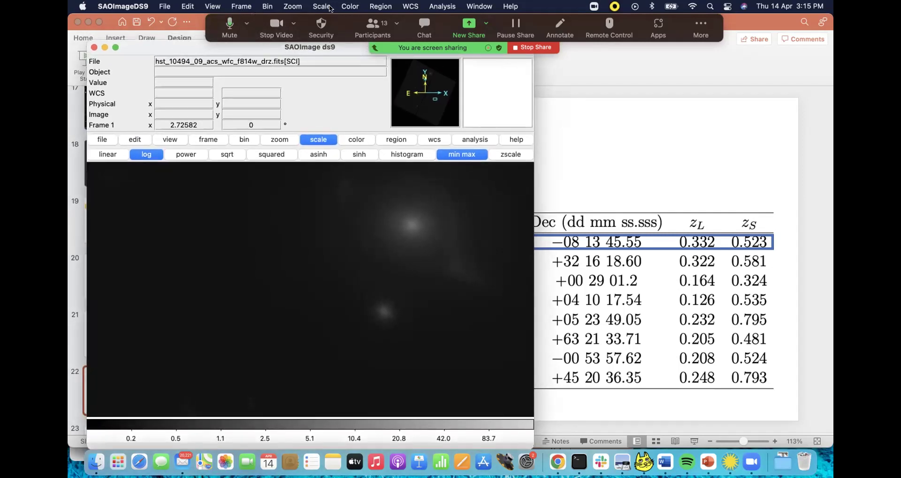
click(385, 7)
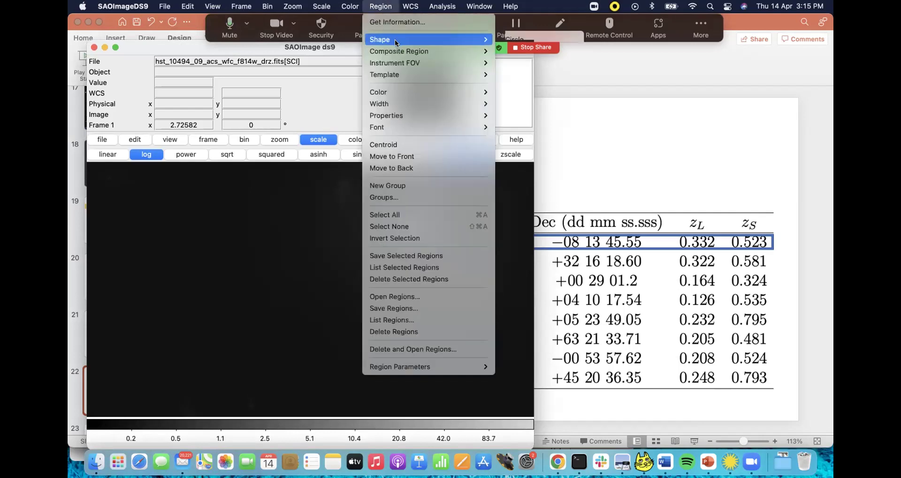
mouse_move(478, 37)
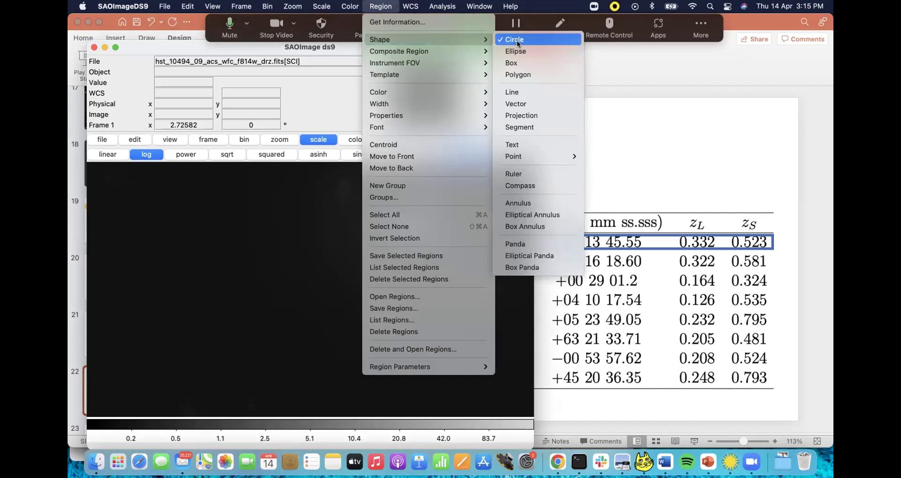
mouse_move(162, 7)
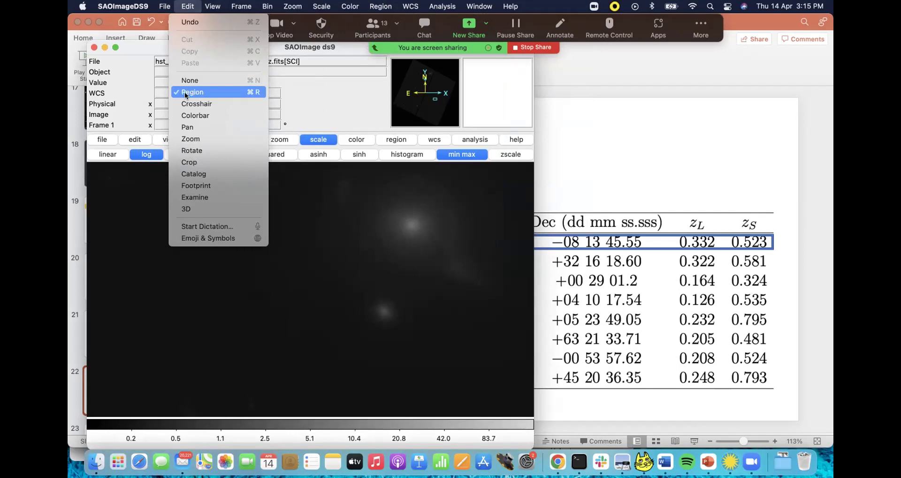
click(187, 93)
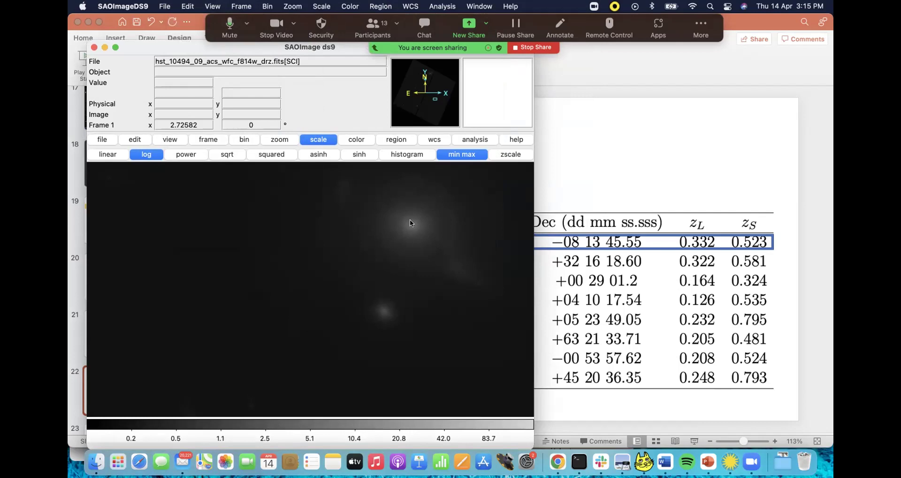
click(408, 222)
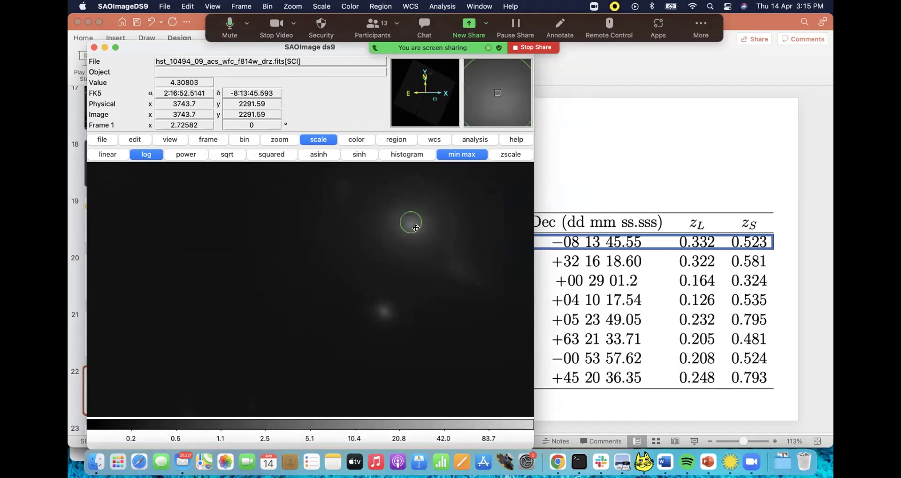
drag(418, 230, 448, 260)
drag(397, 220, 397, 220)
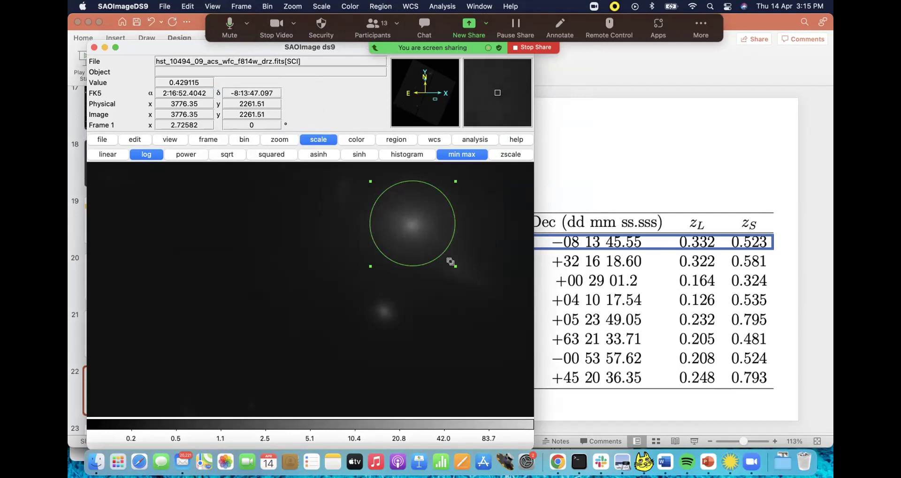
key(Delete)
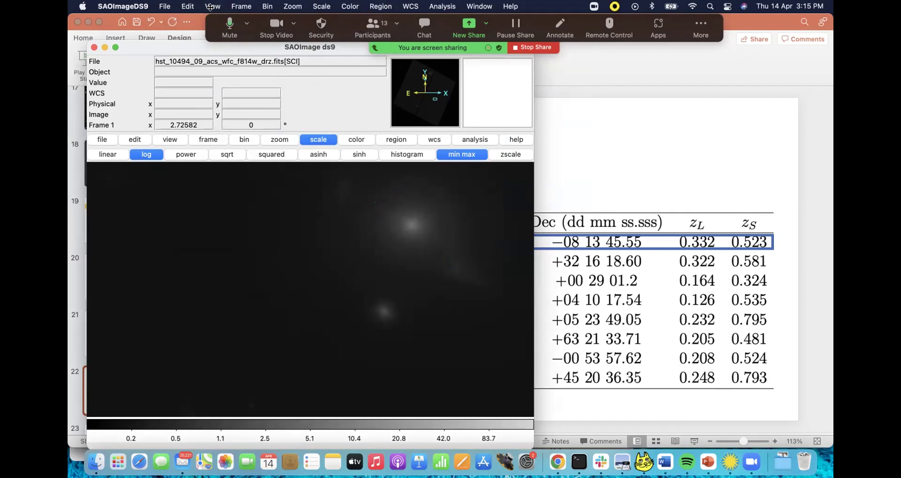
Step: Draw a circle region centred on the lens galaxy, with a radius of about 1.37 arcsec reaching toward the lensed arc
click(188, 6)
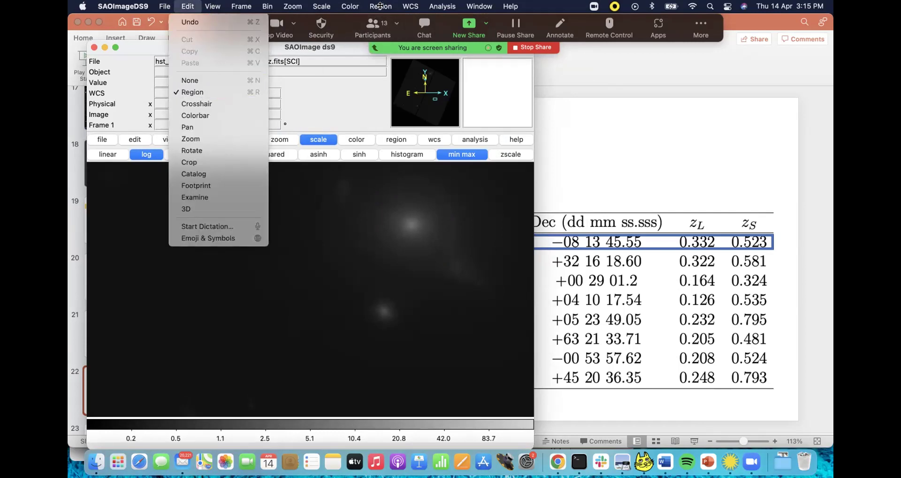
mouse_move(380, 7)
mouse_move(387, 39)
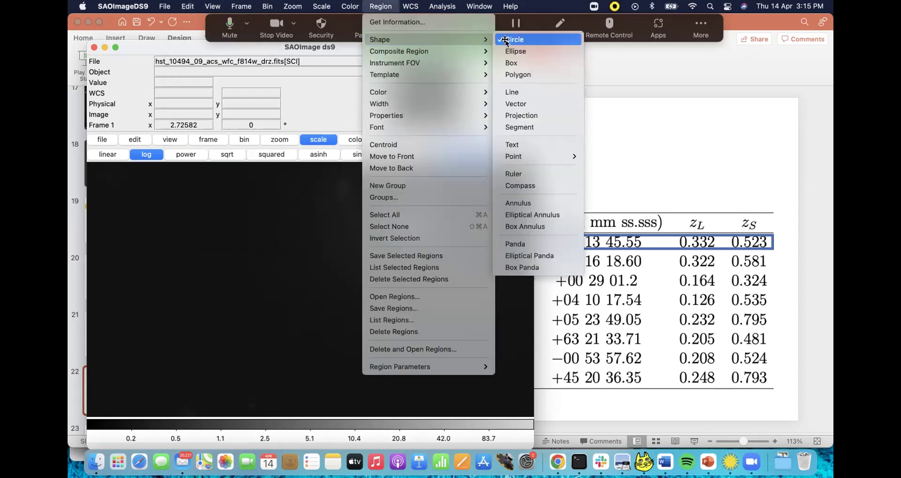
click(290, 173)
click(411, 226)
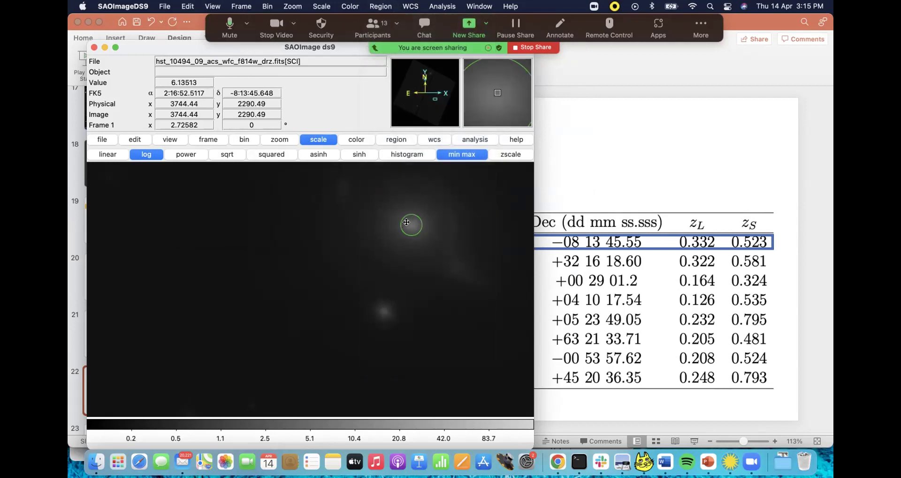
click(410, 227)
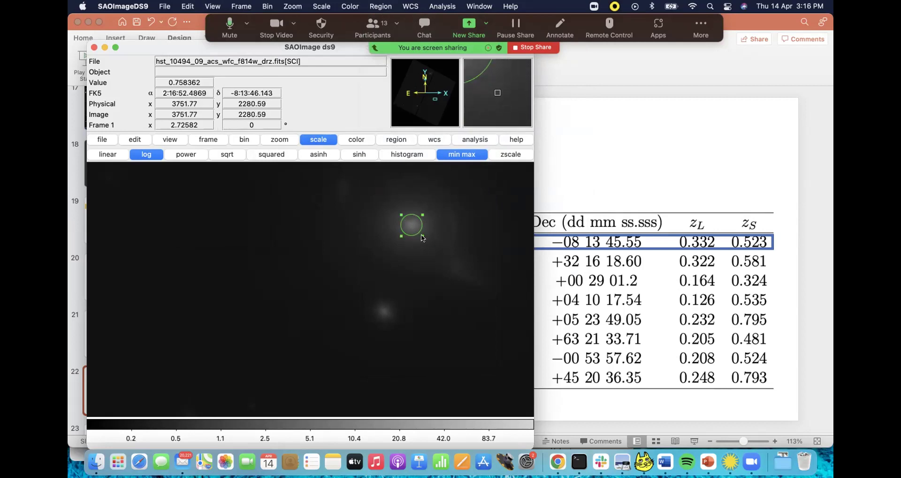
drag(421, 234, 449, 261)
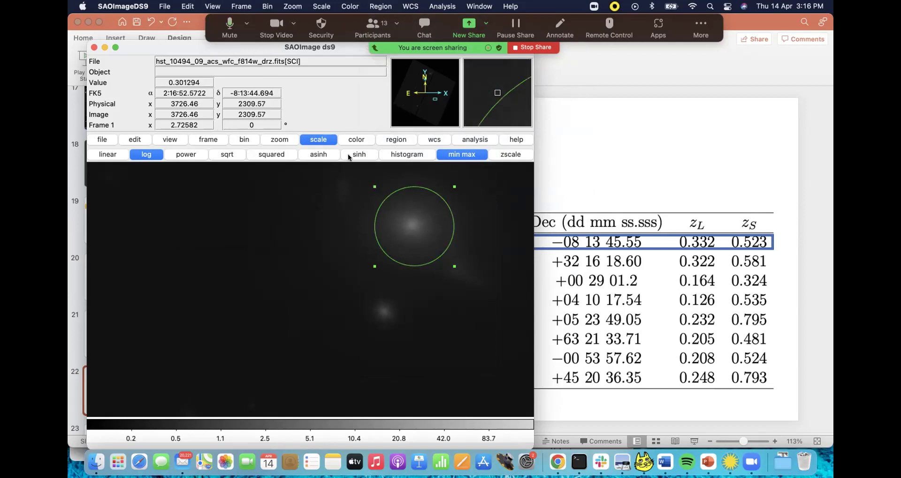
Step: Open the circle region's information and set its radius unit to ArcSec
click(381, 6)
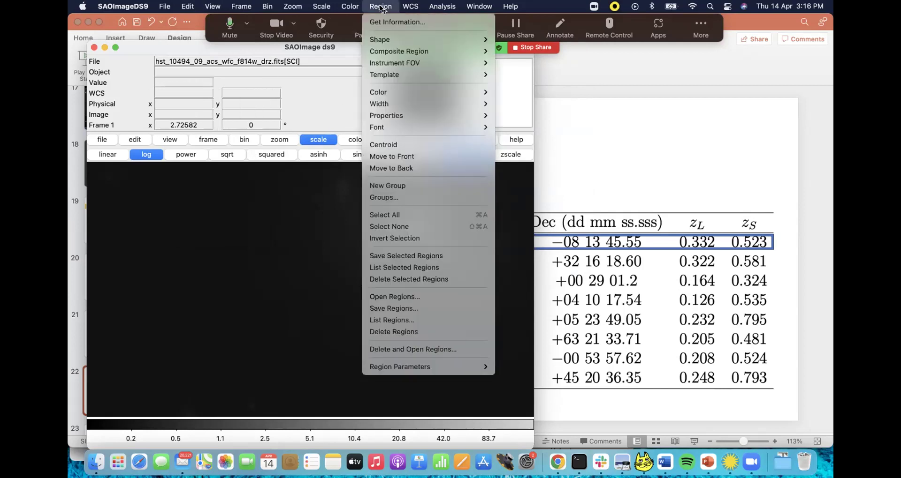
click(394, 27)
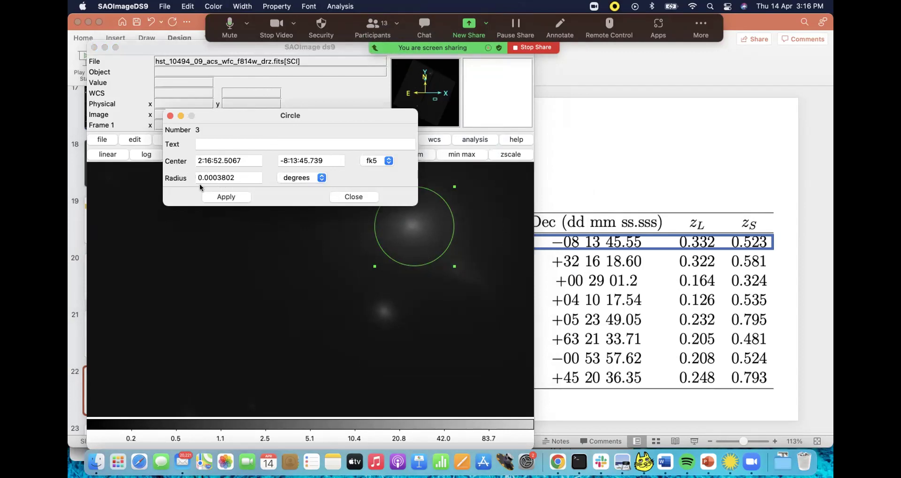
click(320, 177)
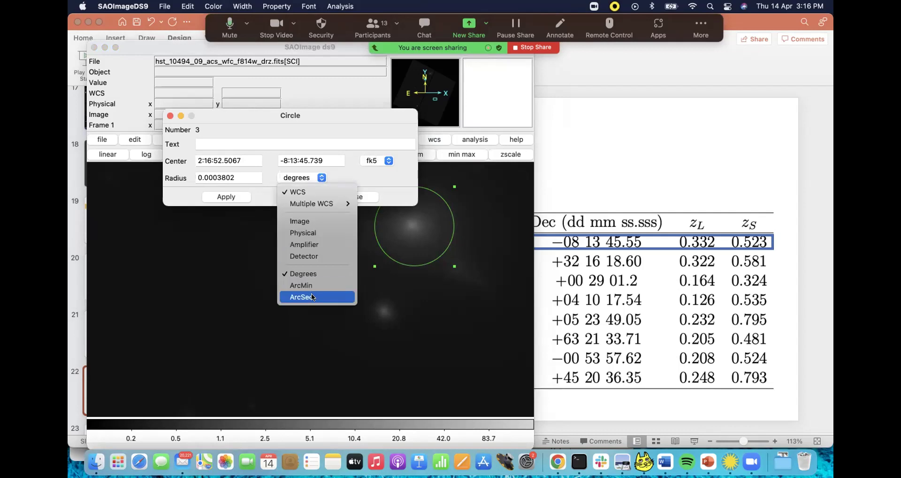
click(311, 297)
click(356, 89)
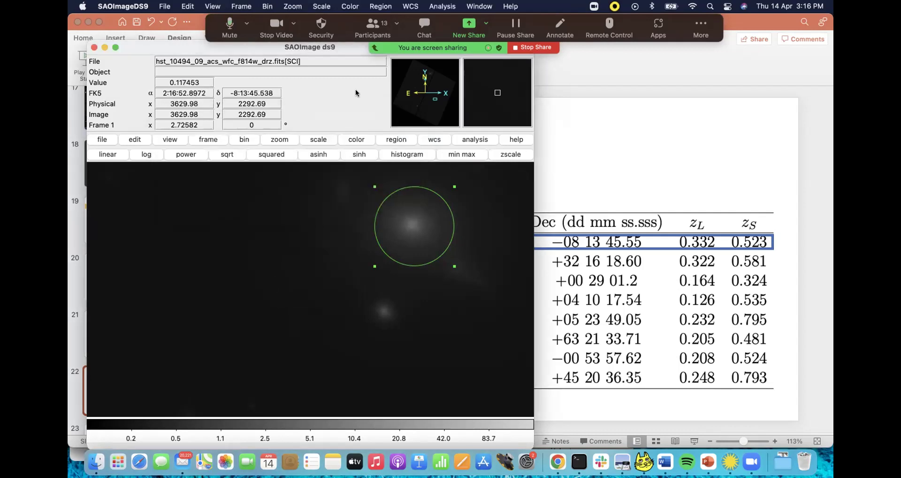
click(380, 6)
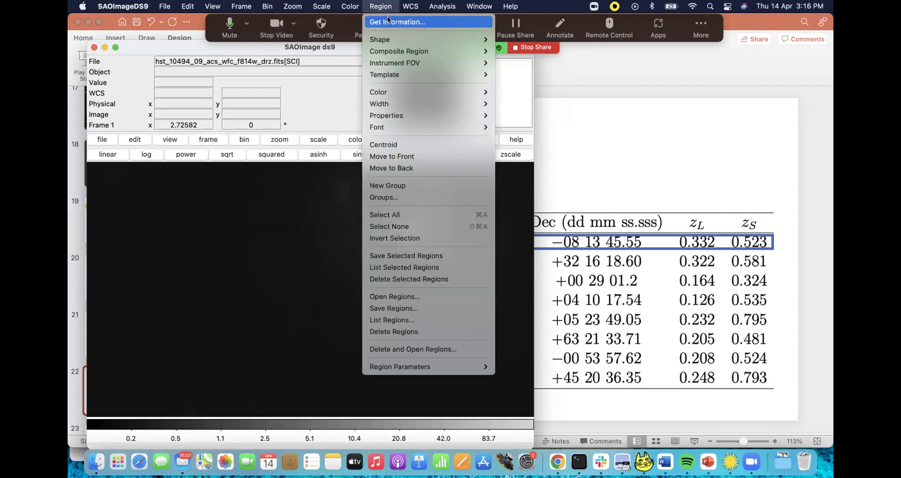
click(394, 54)
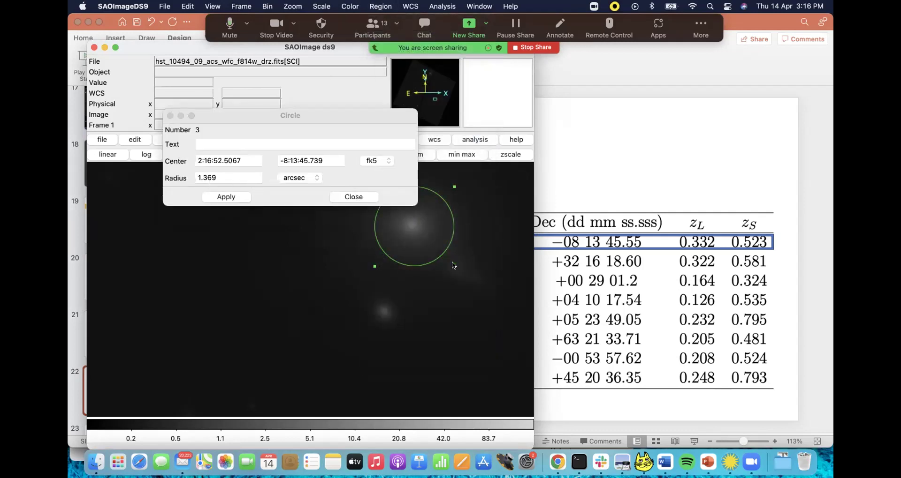
Step: Enlarge the circle region around the lens galaxy to a radius of about 1.45 arcsec and check the radius in its information
click(426, 248)
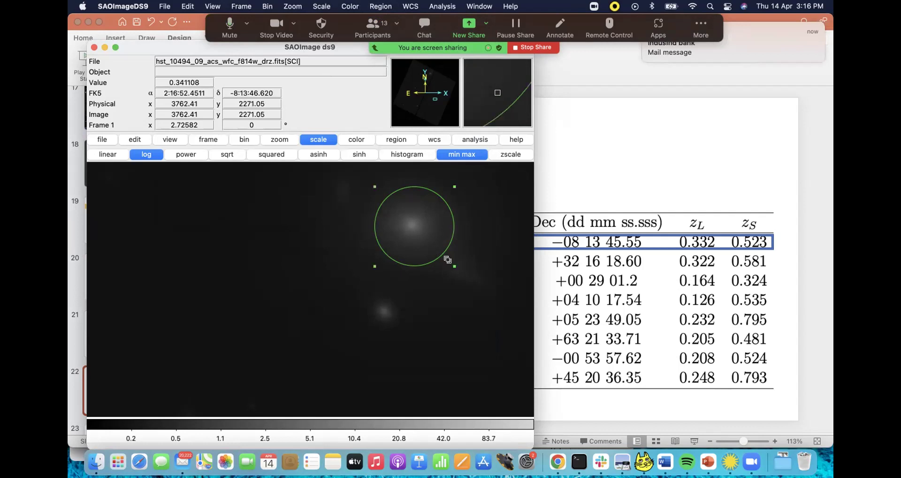
drag(448, 260, 451, 264)
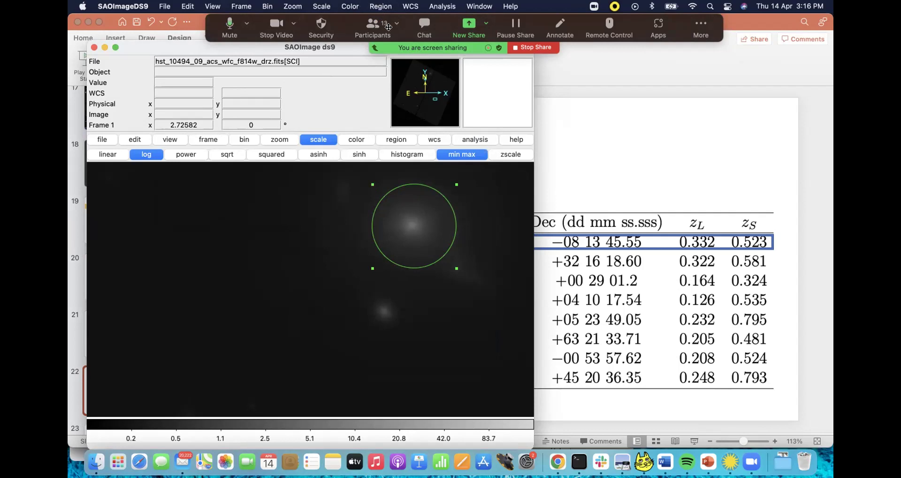
click(380, 6)
click(401, 19)
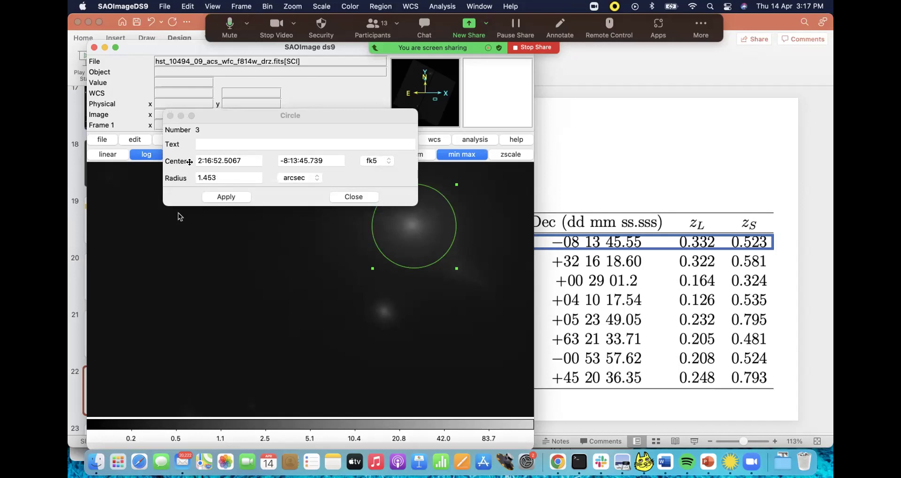
click(213, 93)
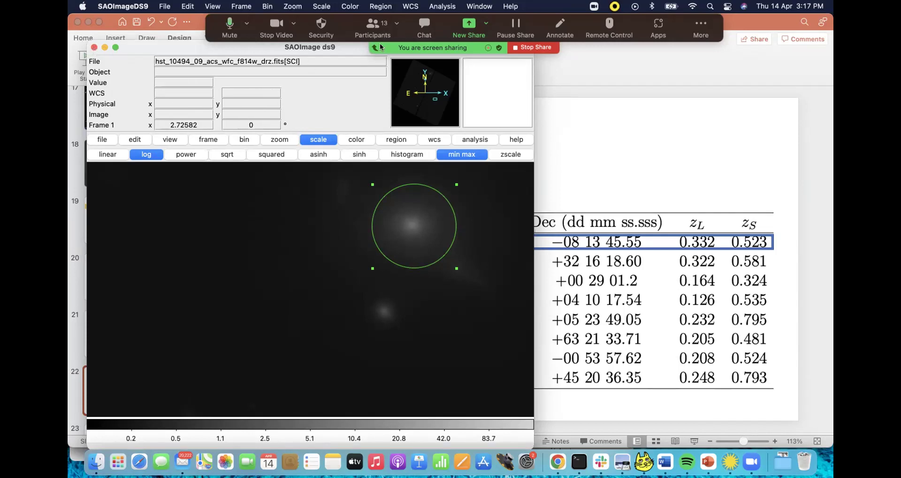
Step: Close the DS9 window and go through the Deriving the Total Mass slides 19 and 20 in the PowerPoint presentation
click(423, 28)
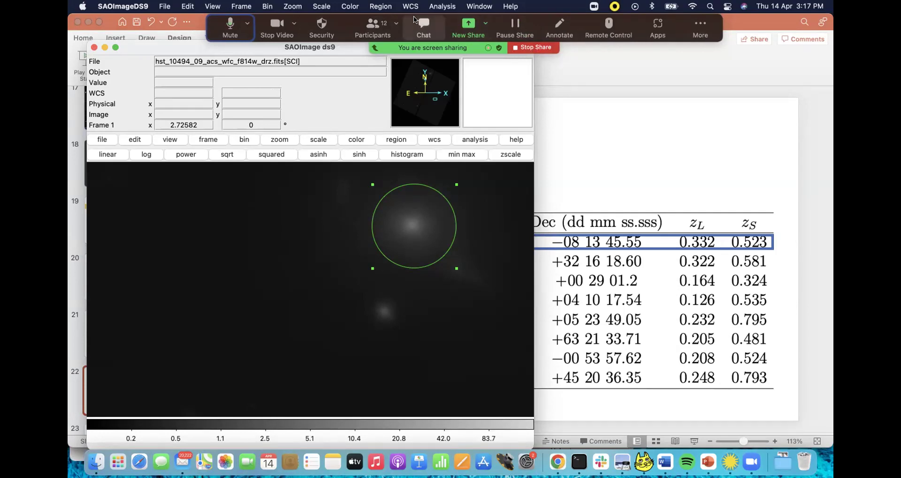
click(96, 47)
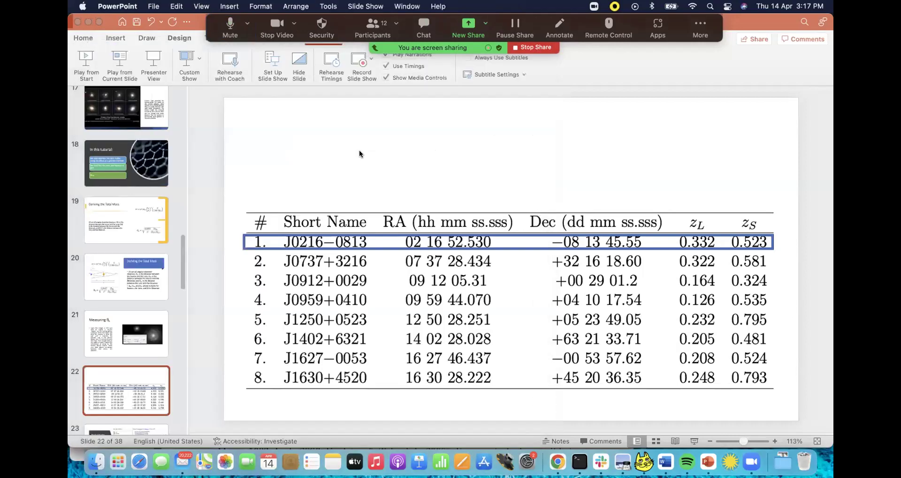
click(125, 220)
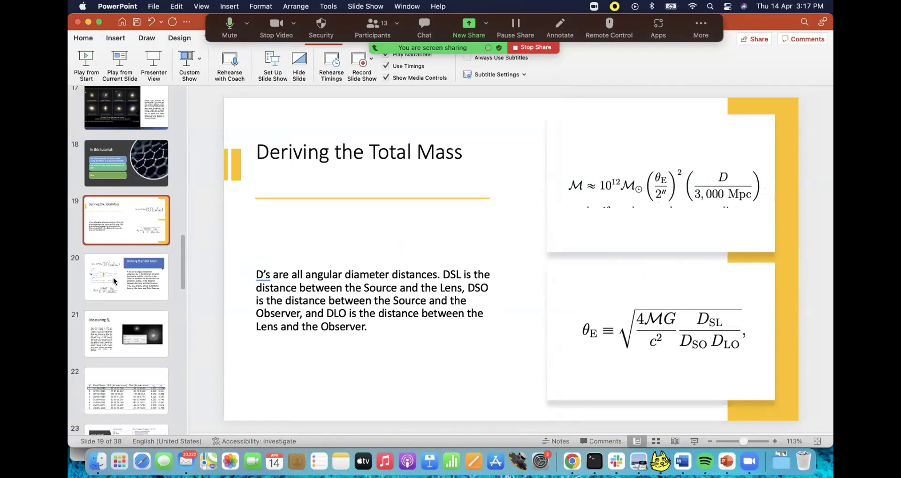
click(114, 281)
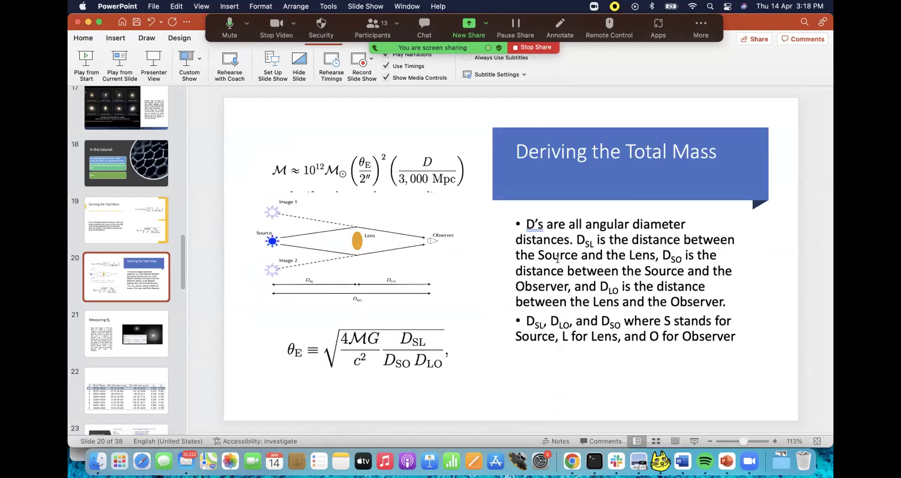
Step: Go through slides 21 and 22 and the Cosmological Distances slide 24, examining the lens and source redshifts of J0216-0813
click(122, 329)
click(123, 389)
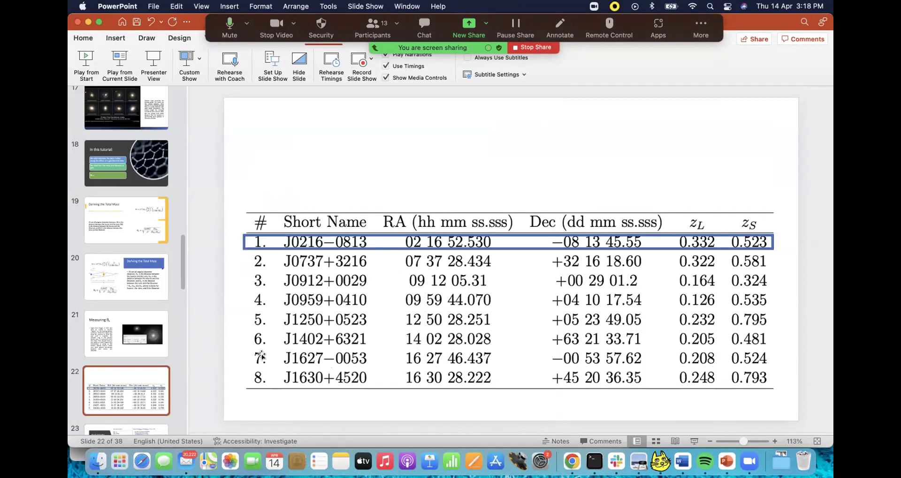
scroll(185, 301, down, 1)
scroll(187, 316, down, 5)
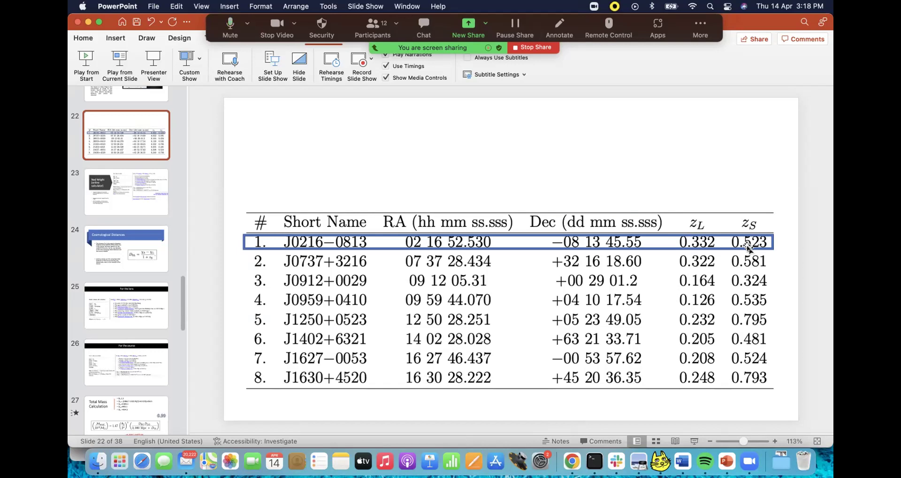
click(132, 251)
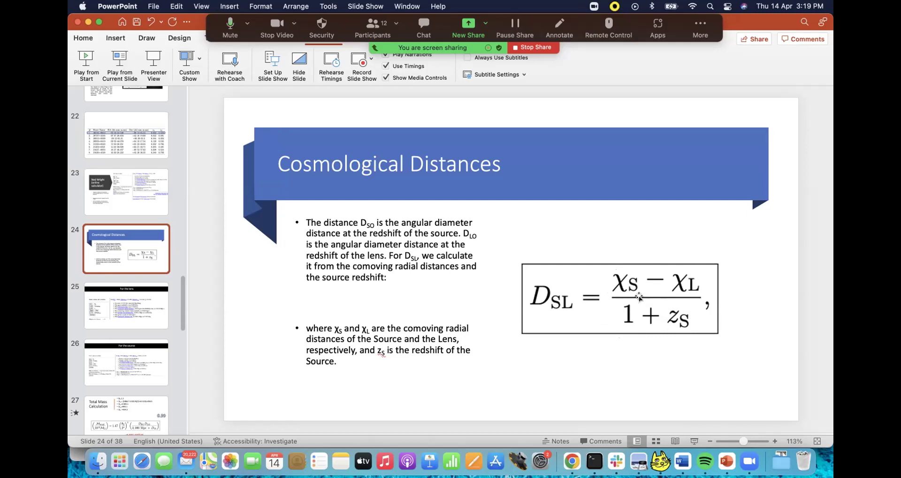
Step: Switch to Google Chrome and replace the MAST portal tab with a new blank tab
click(571, 462)
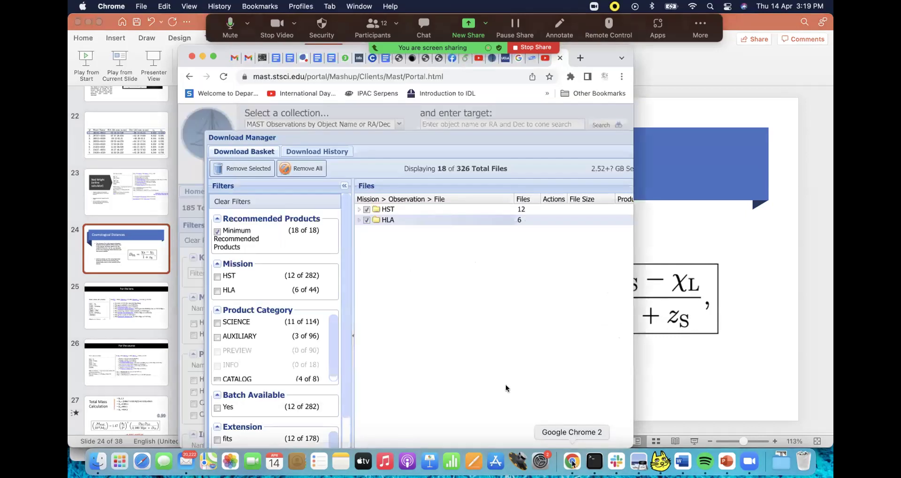
click(212, 56)
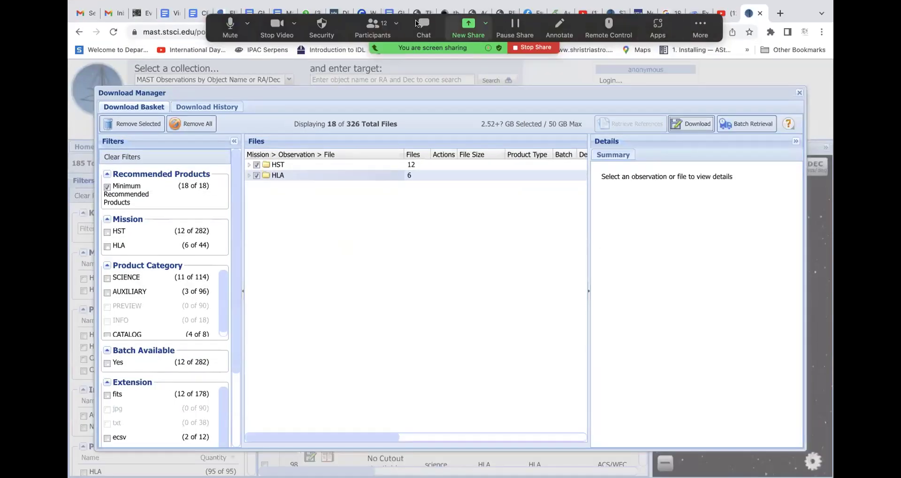
drag(217, 30, 149, 16)
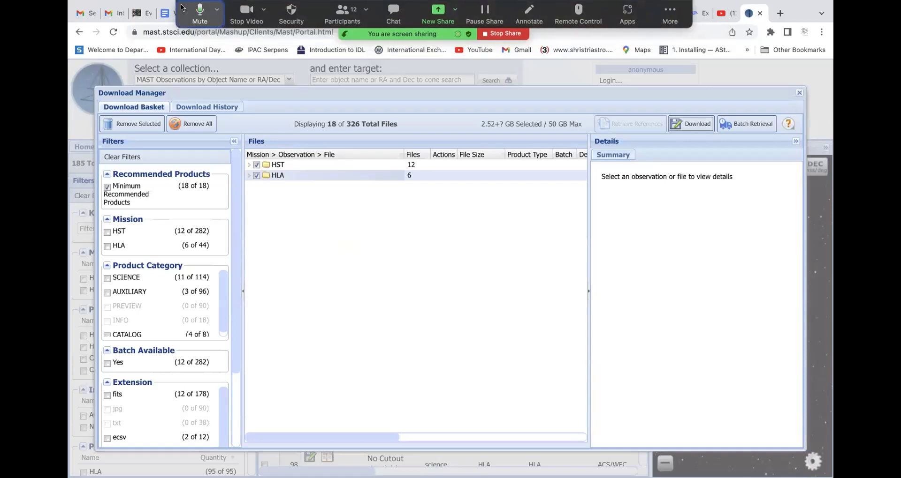
click(759, 13)
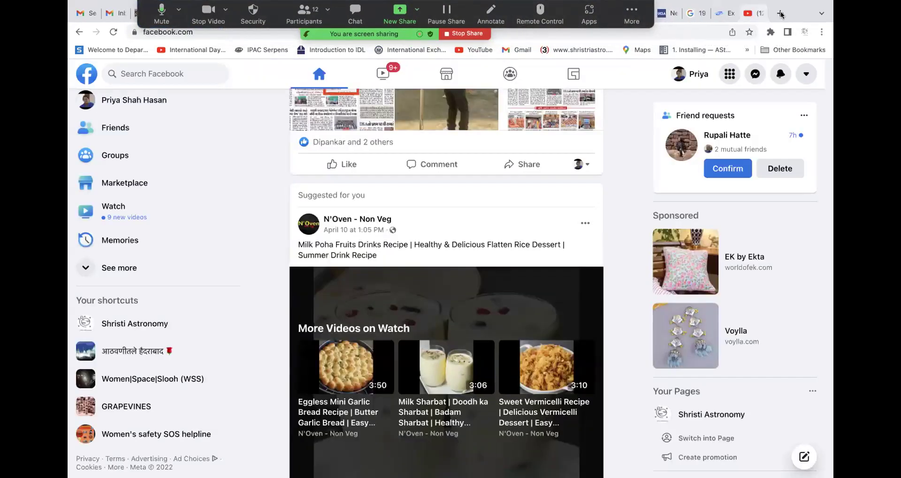
click(780, 13)
drag(140, 17, 143, 136)
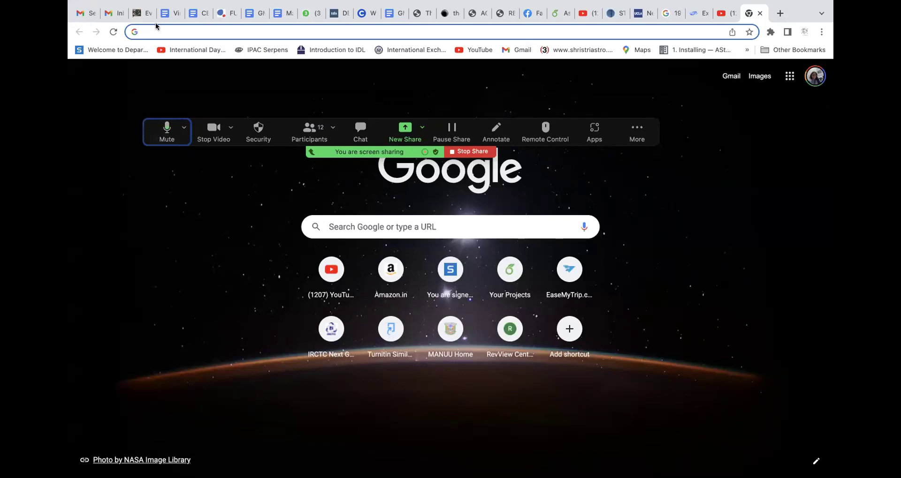
Step: Search the web for "ned wright cosmology calculator" and open Ned Wright's Javascript Cosmology Calculator
click(157, 26)
text(new )
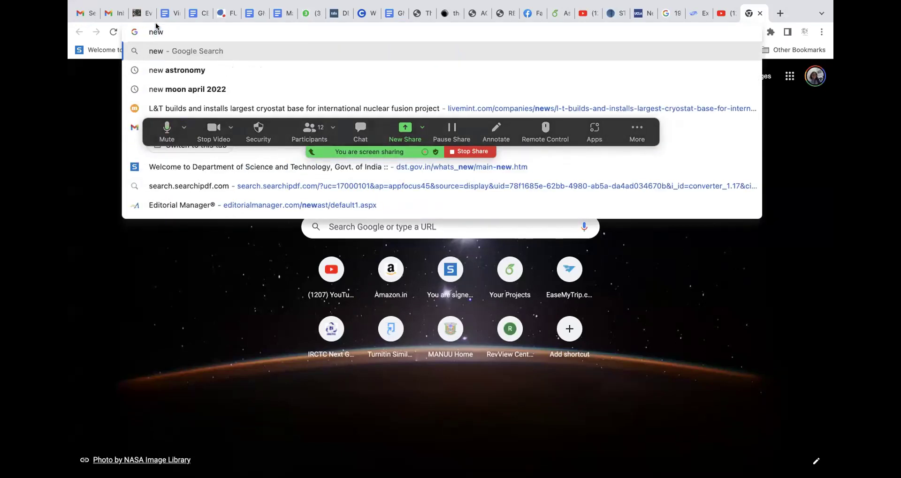
text(wright)
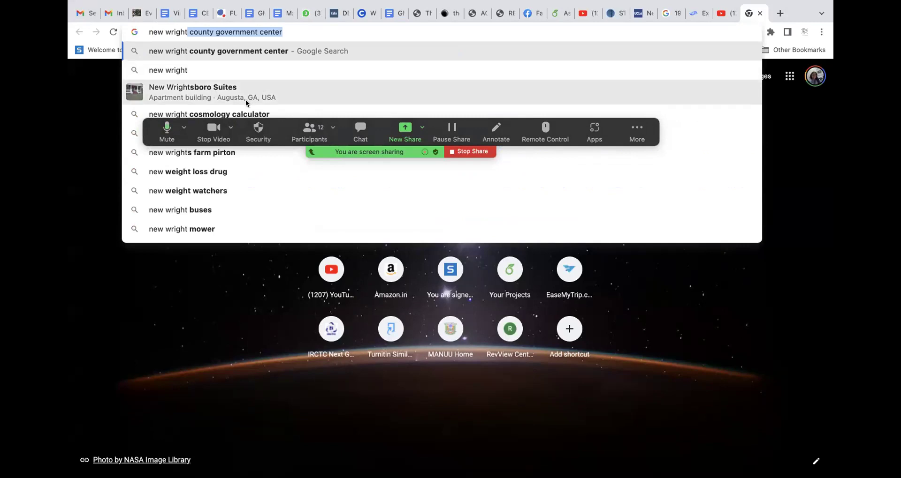
click(258, 114)
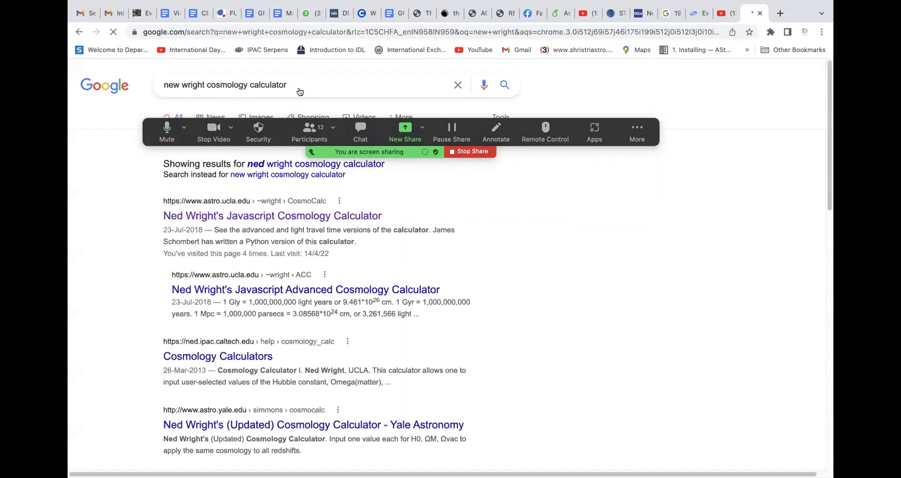
click(175, 84)
key(BackSpace)
text(d)
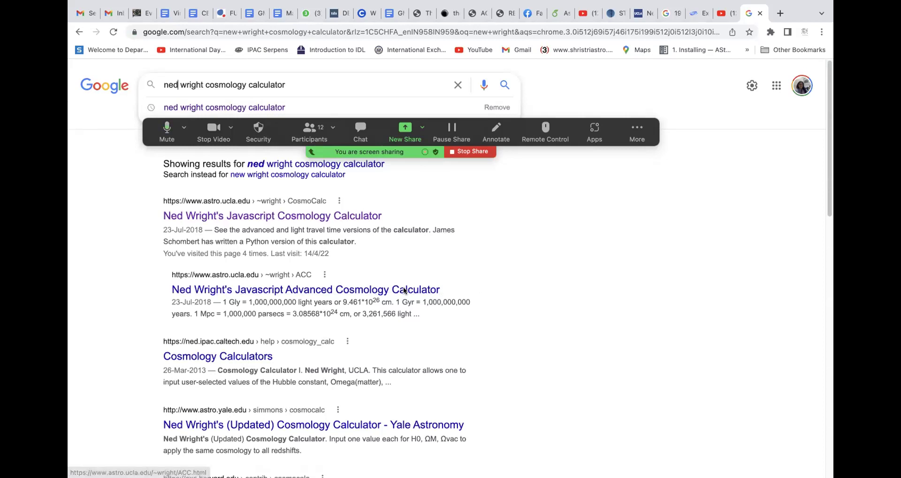
click(278, 217)
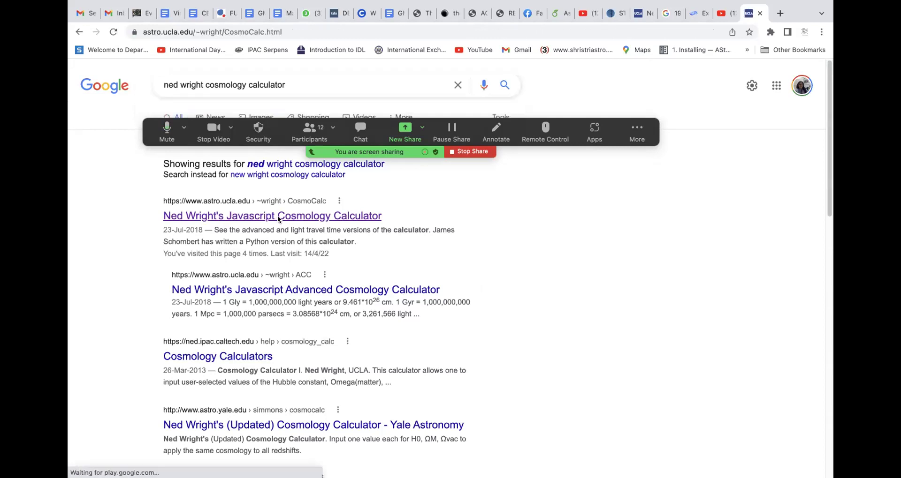
drag(150, 141, 187, 428)
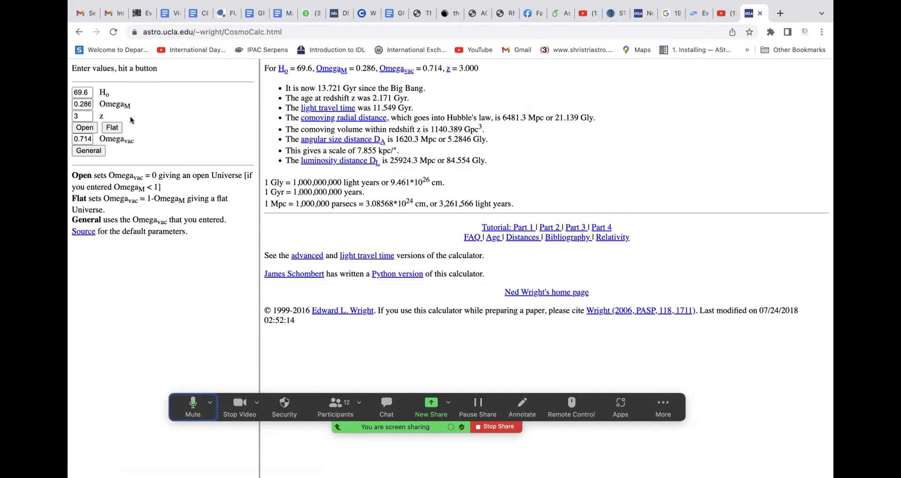
Step: Set the redshift z in the cosmology calculator to the lens value 0.332
click(80, 116)
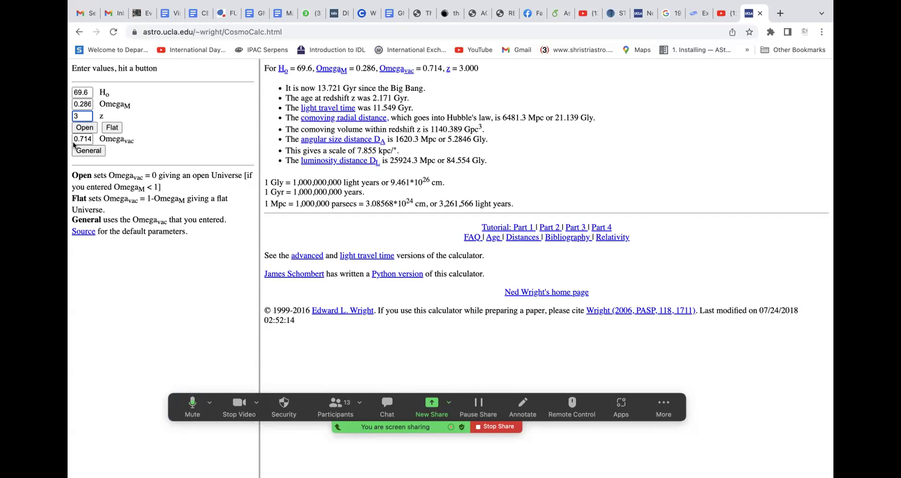
key(BackSpace)
text(0.)
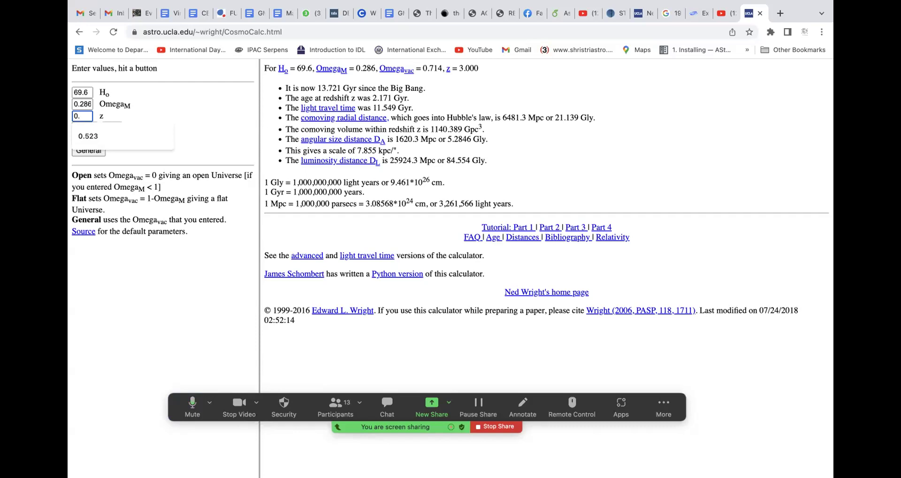
text(332)
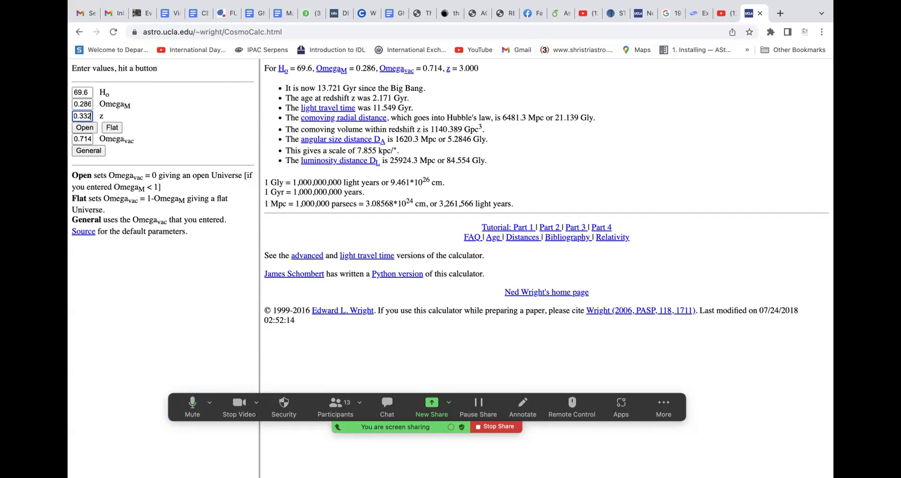
Step: Share the calculator's web address with everyone in the Zoom meeting chat and return to the calculator in Chrome
click(143, 31)
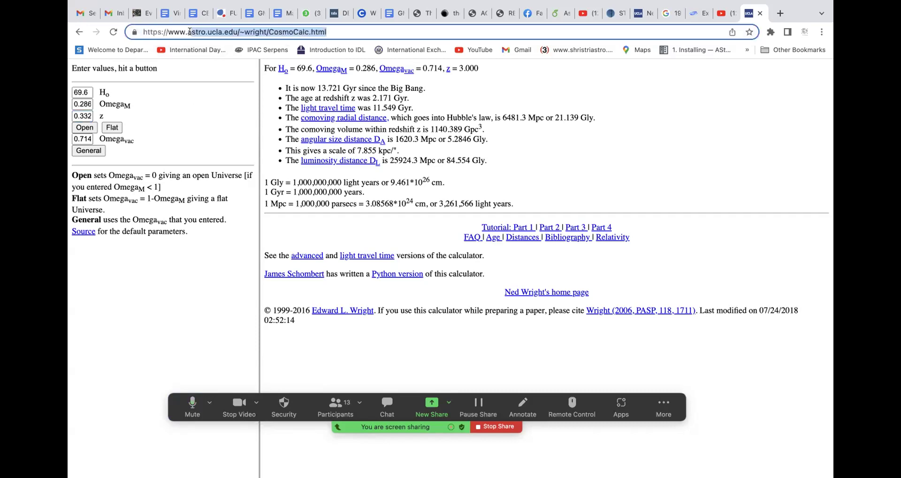
drag(145, 32, 351, 34)
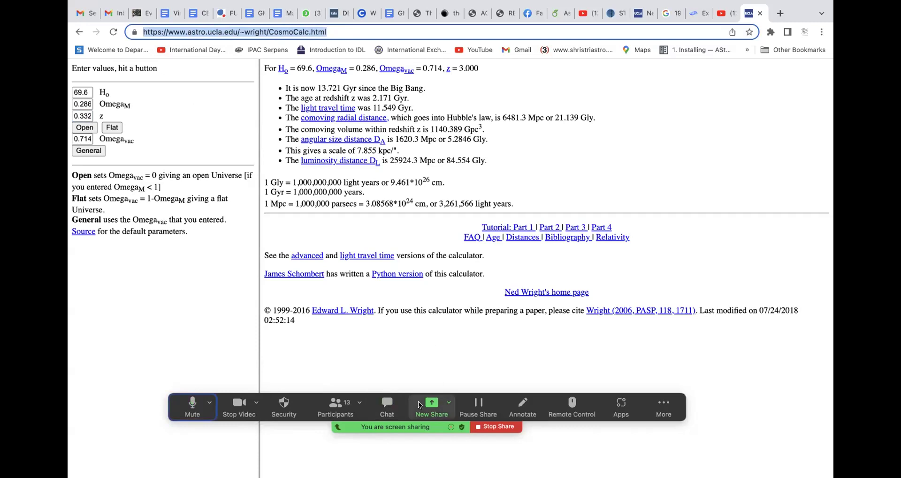
mouse_move(109, 4)
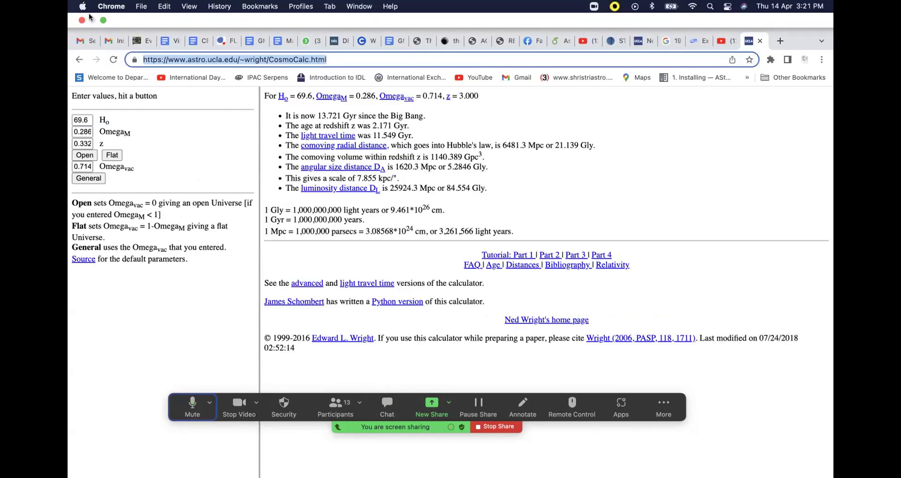
click(103, 21)
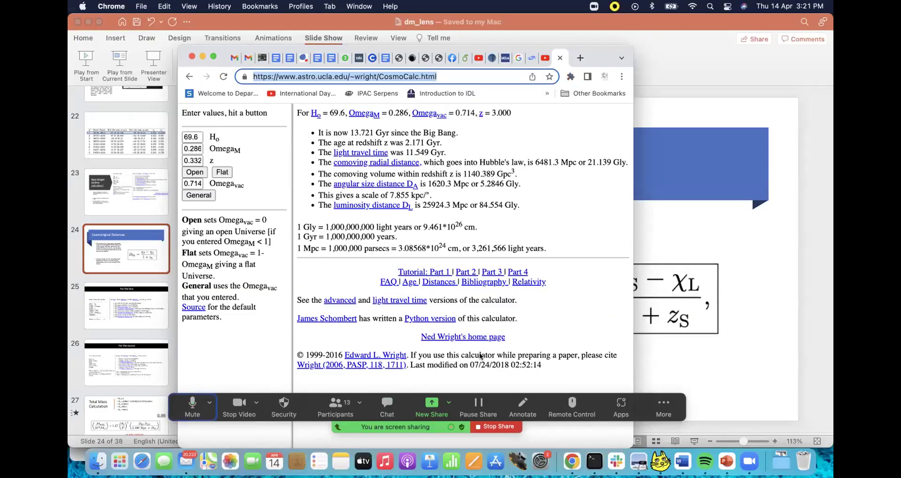
click(500, 426)
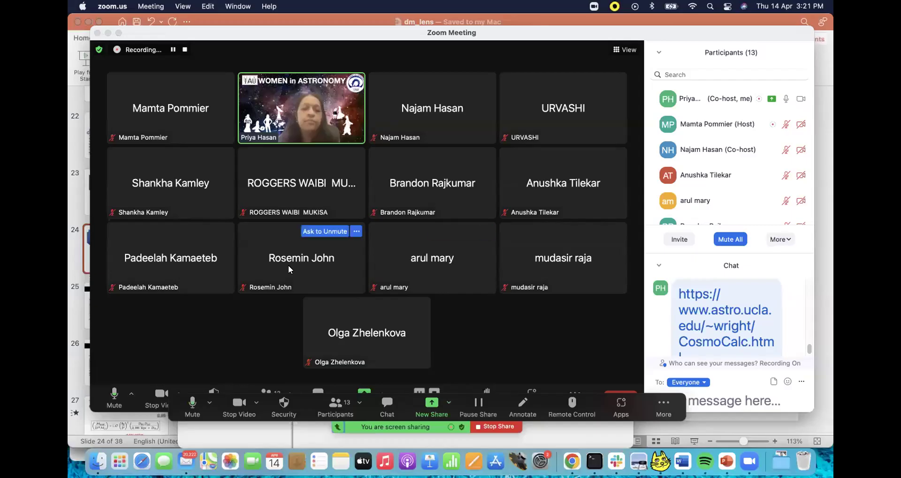
click(564, 460)
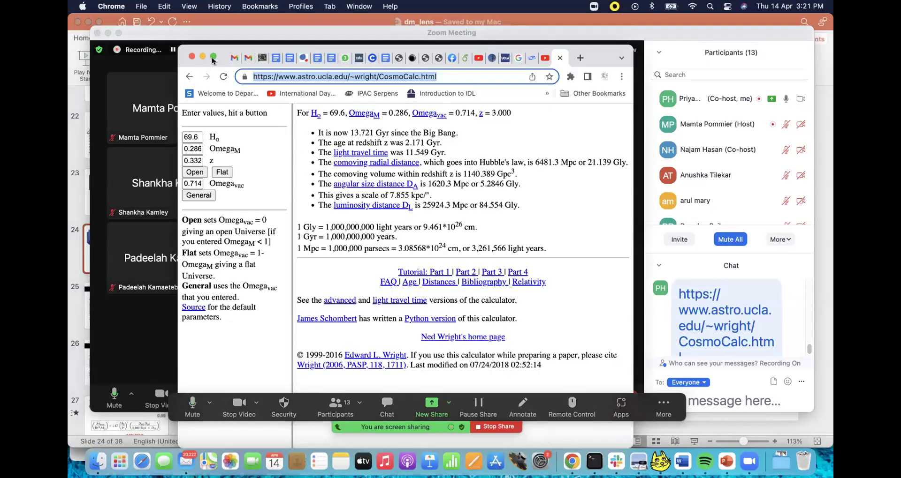
click(213, 56)
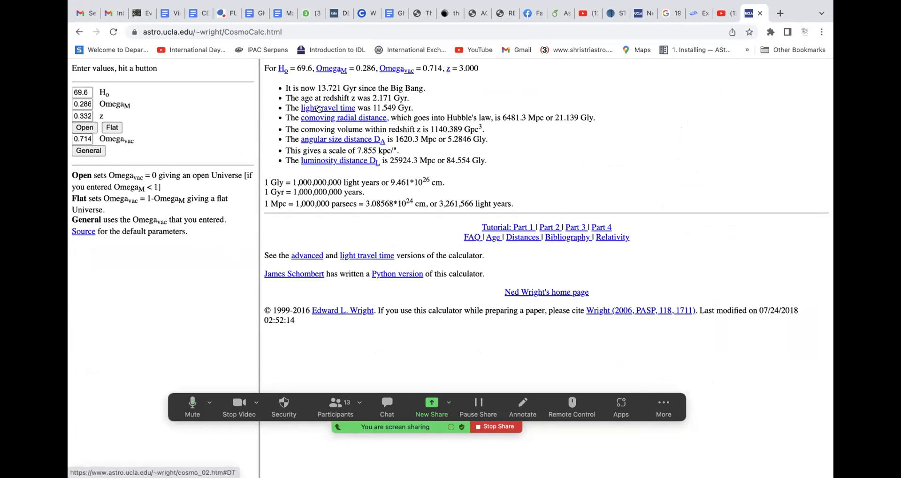
Step: Calculate the General cosmology for the lens redshift and highlight the results from comoving radial distance to luminosity distance
drag(284, 117, 516, 125)
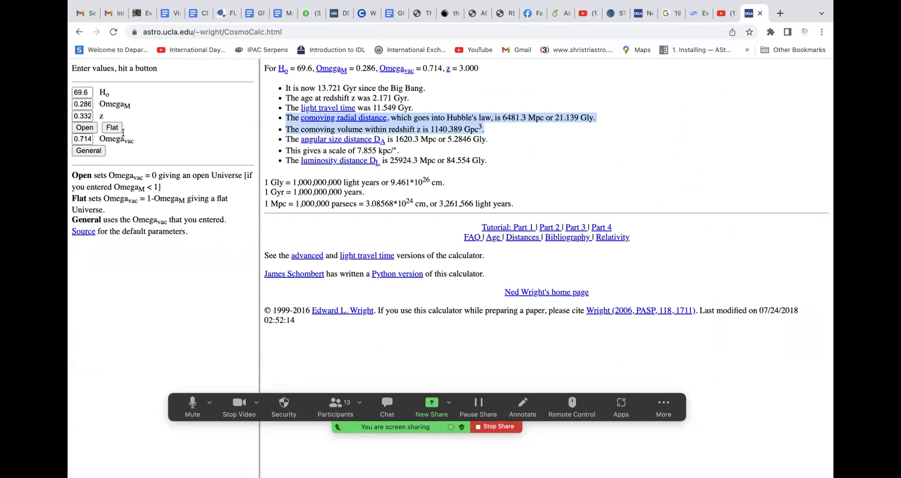
click(90, 151)
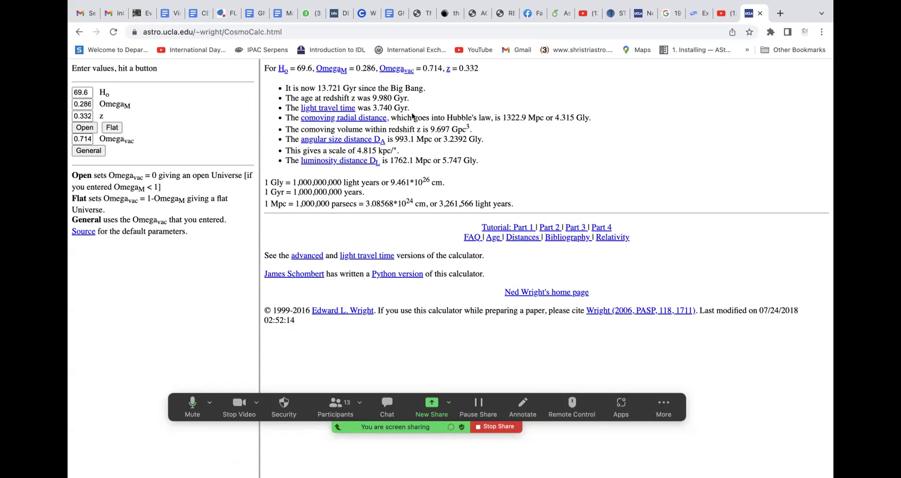
drag(284, 117, 465, 139)
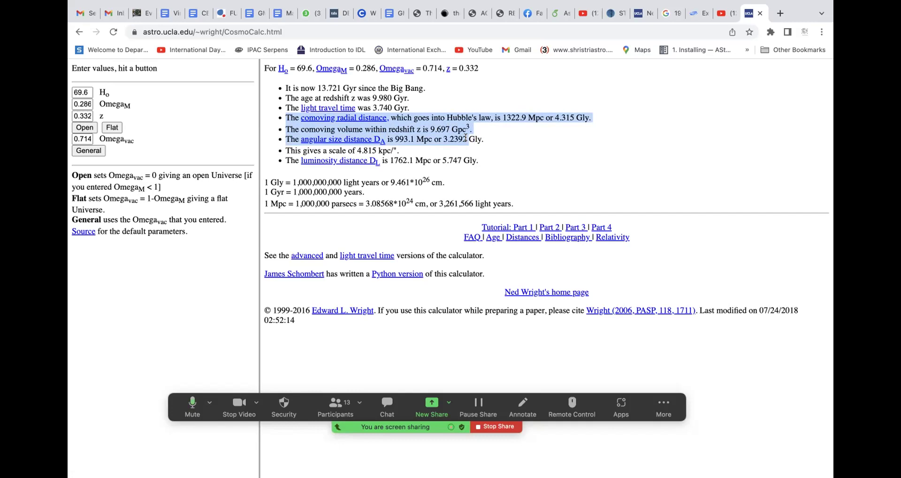
drag(462, 143, 432, 162)
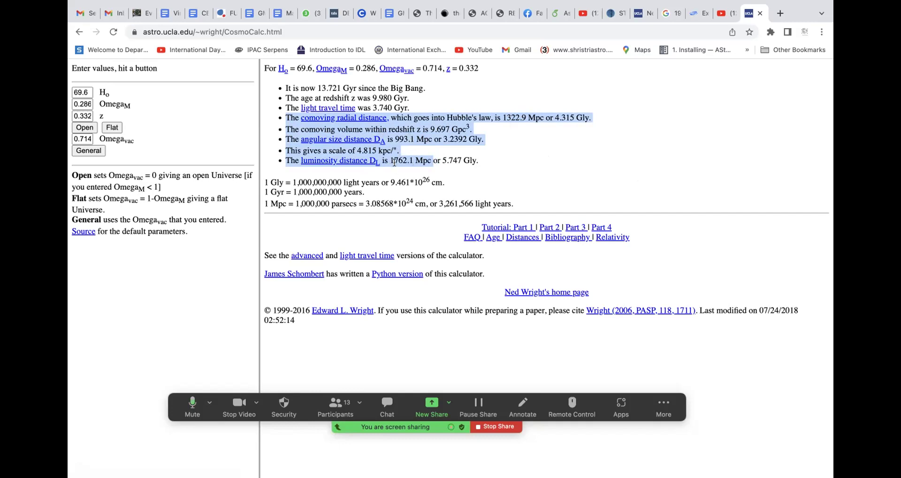
Step: Set the redshift z to the source value 0.523 and calculate the General cosmology
click(87, 116)
key(BackSpace)
key(BackSpace)
key(BackSpace)
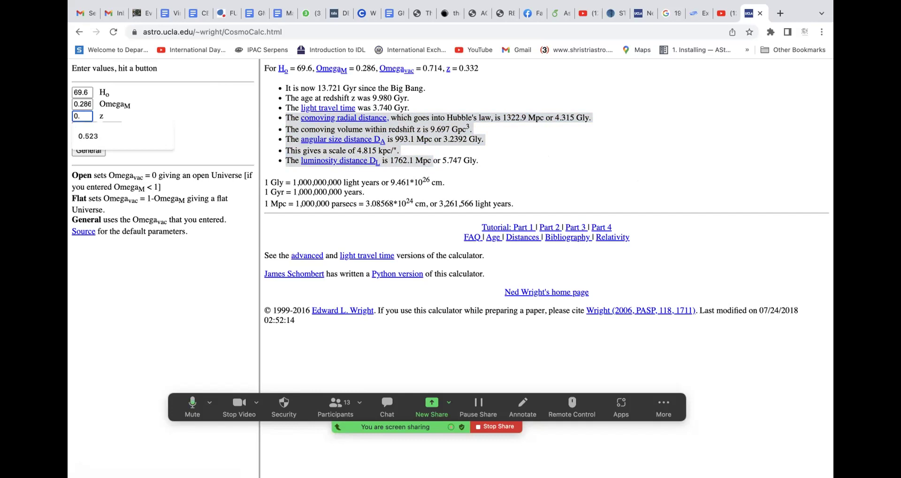
text(523)
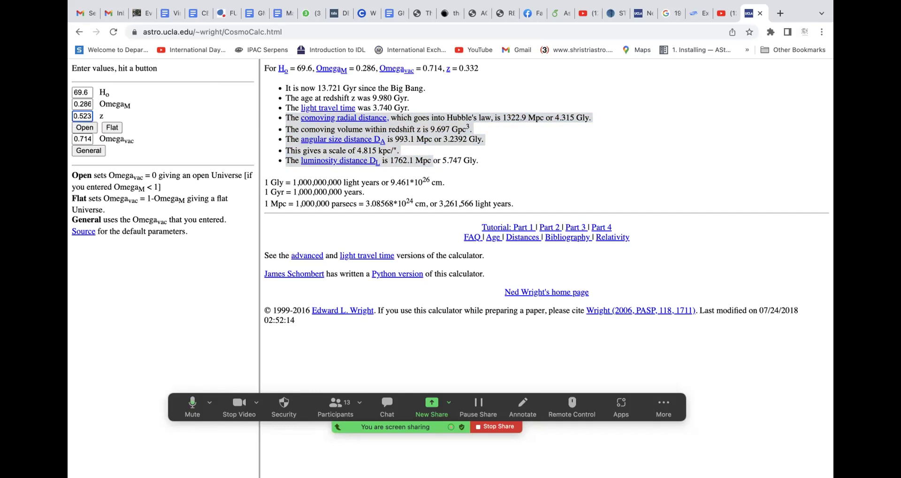
click(85, 151)
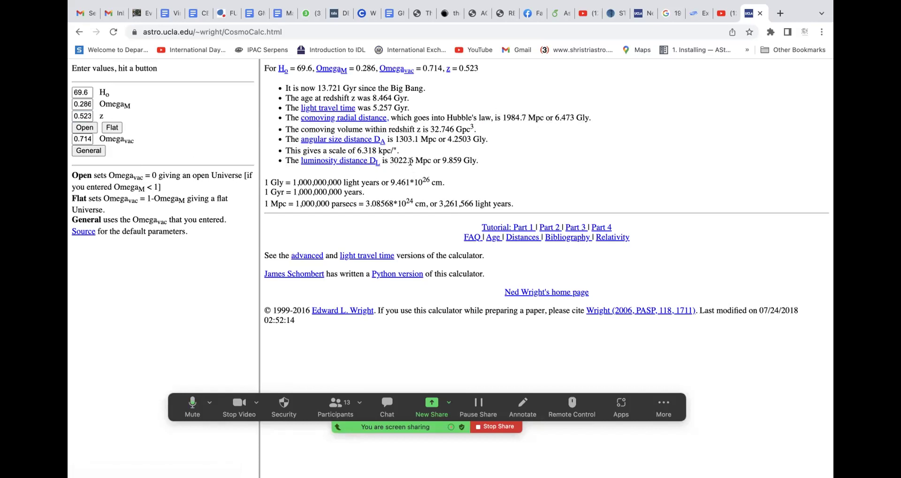
Step: Highlight the source's results from comoving radial distance to luminosity distance, and switch back to the PowerPoint presentation
drag(285, 126, 414, 141)
drag(485, 155, 490, 158)
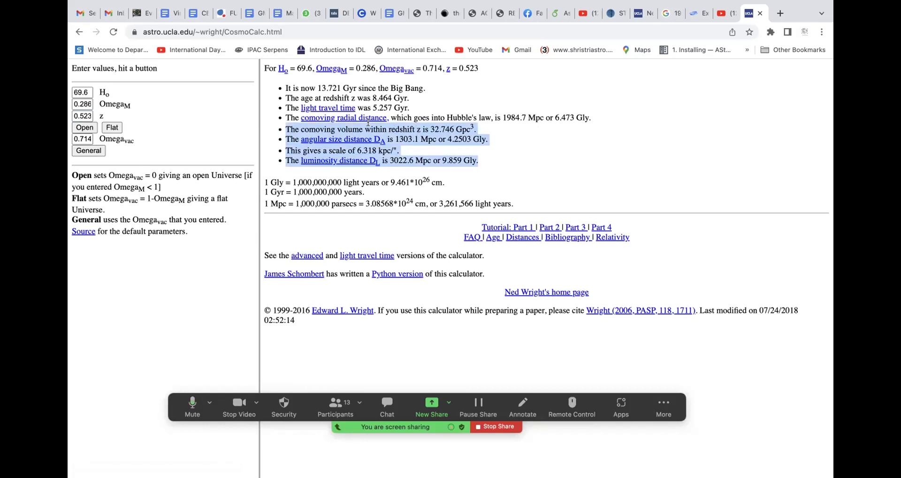
drag(284, 117, 478, 165)
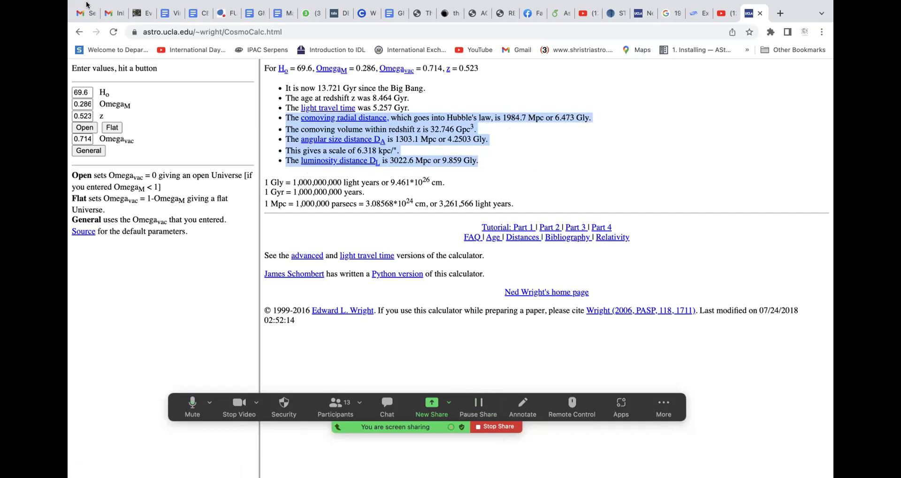
click(103, 21)
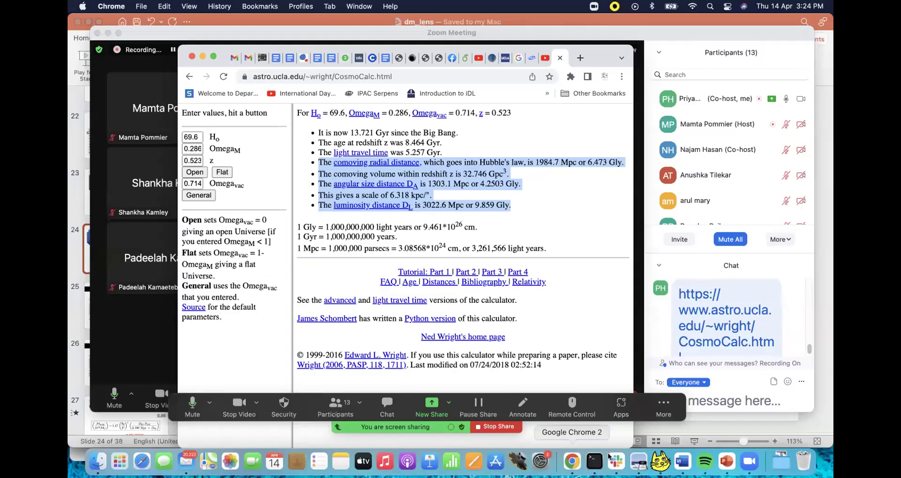
click(726, 462)
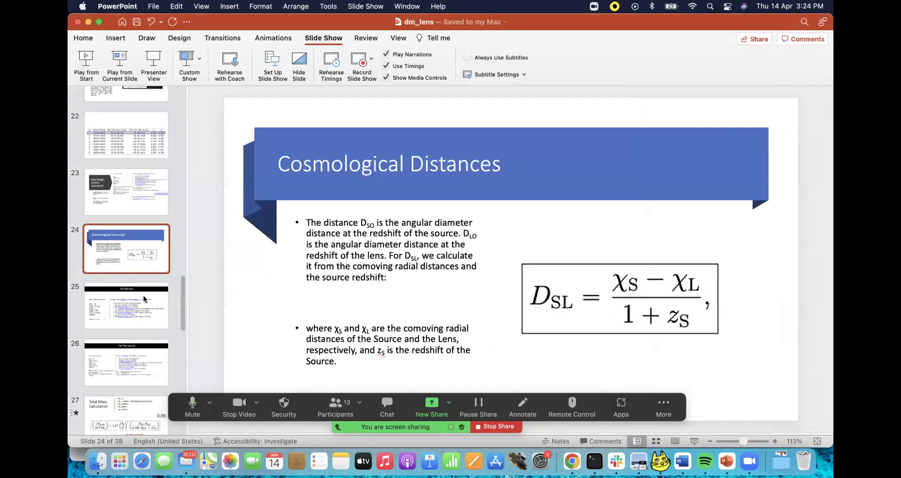
Step: Show the next slide, "For the lens", with the cosmology calculator results
key(Down)
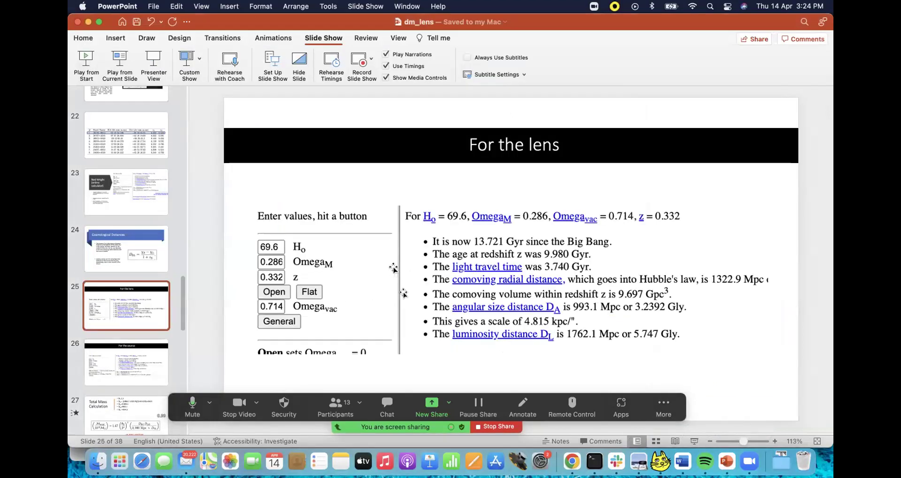
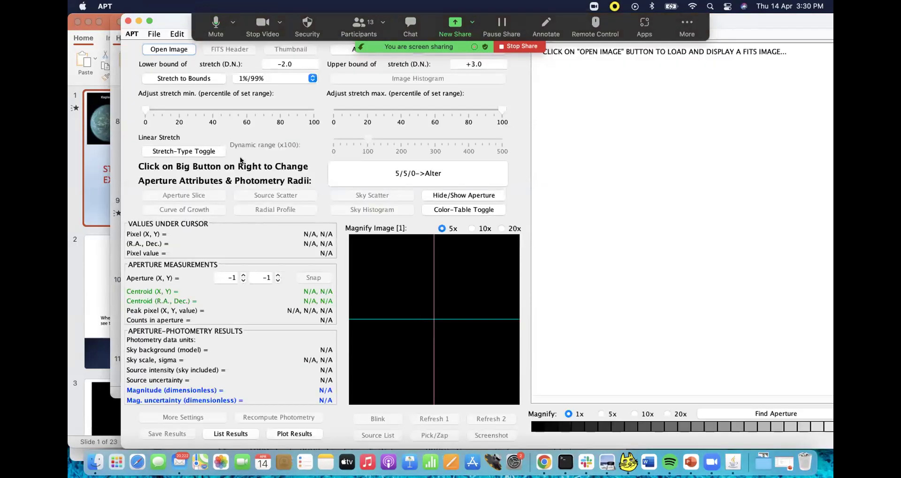
Step: In APT, start opening a FITS image and browse through the WiA and TP3 folders to Day4
click(152, 35)
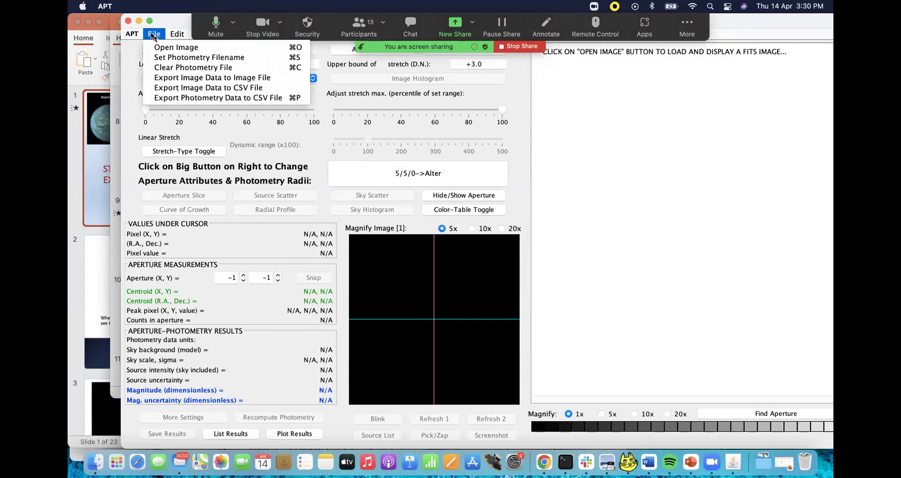
click(184, 48)
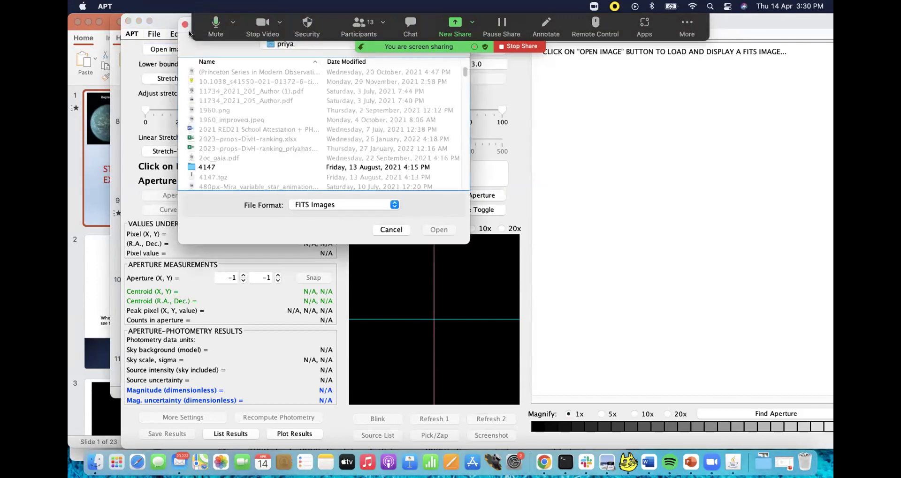
drag(179, 29, 183, 93)
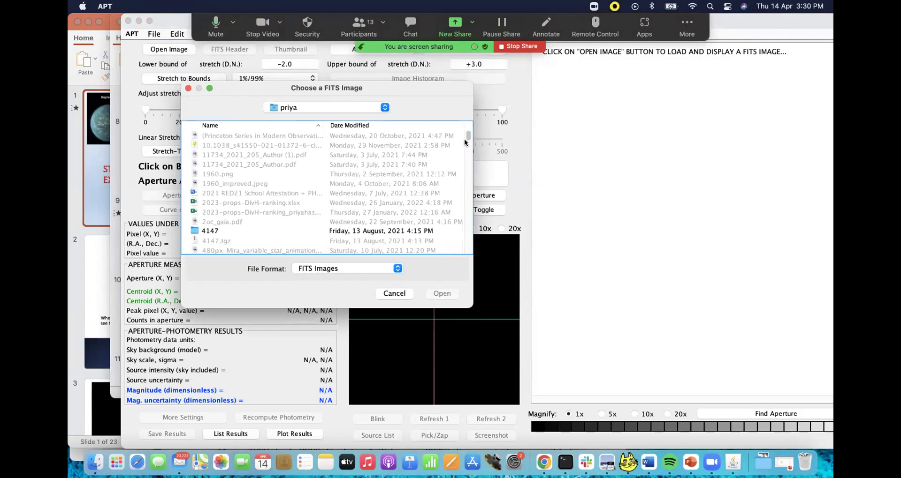
drag(468, 136, 488, 246)
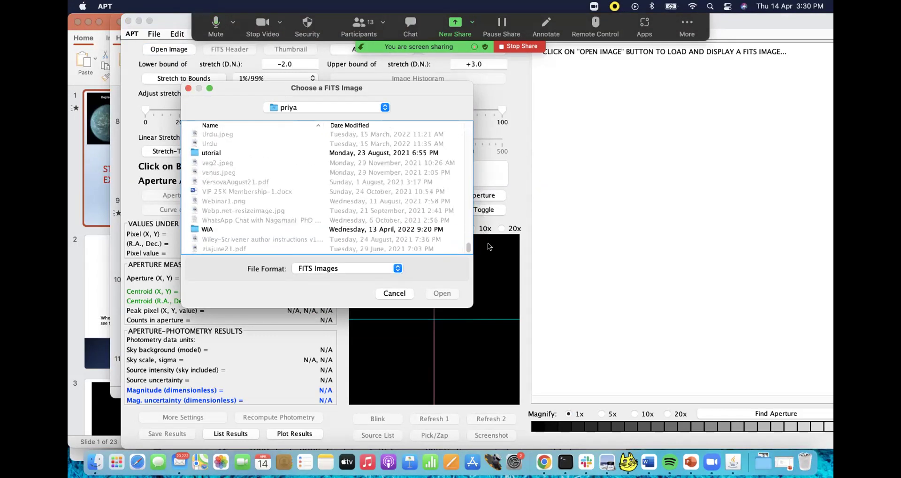
double_click(204, 230)
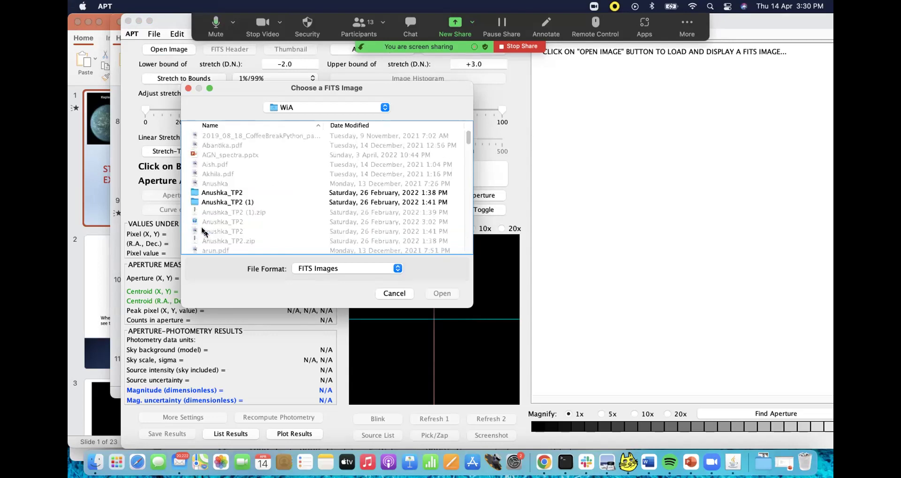
scroll(276, 180, down, 20)
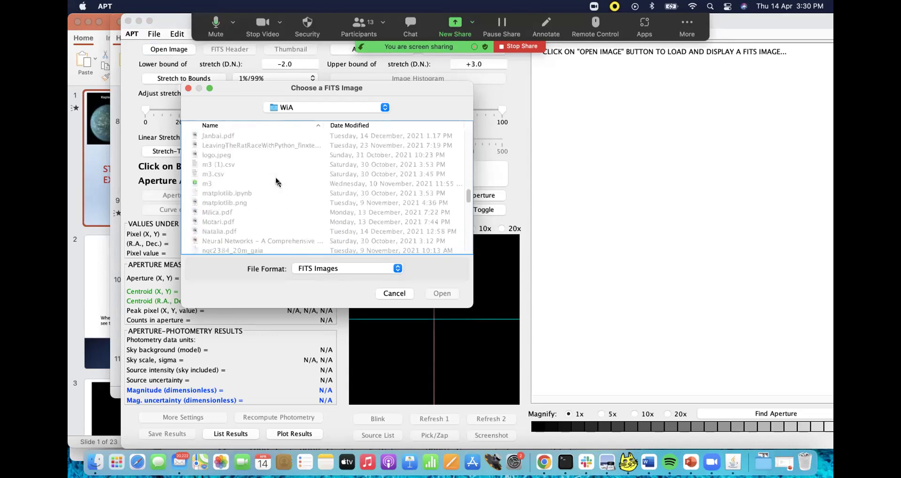
scroll(276, 178, up, 2)
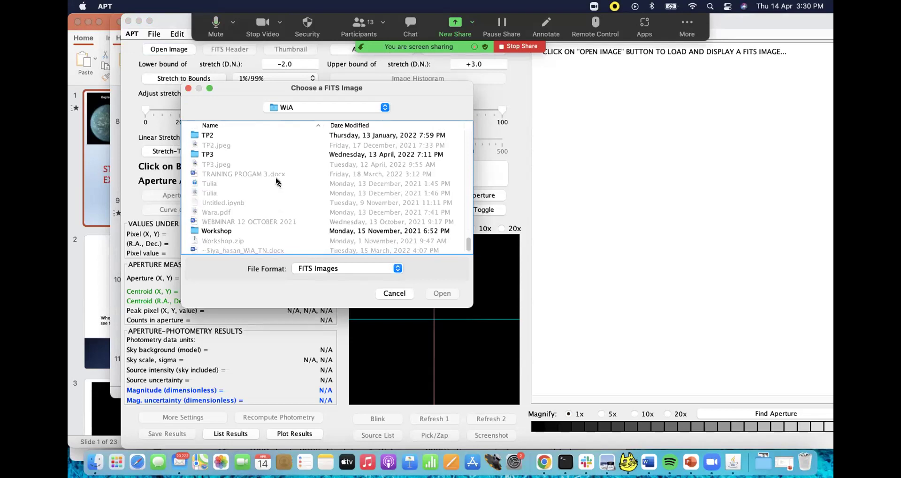
double_click(209, 155)
double_click(212, 192)
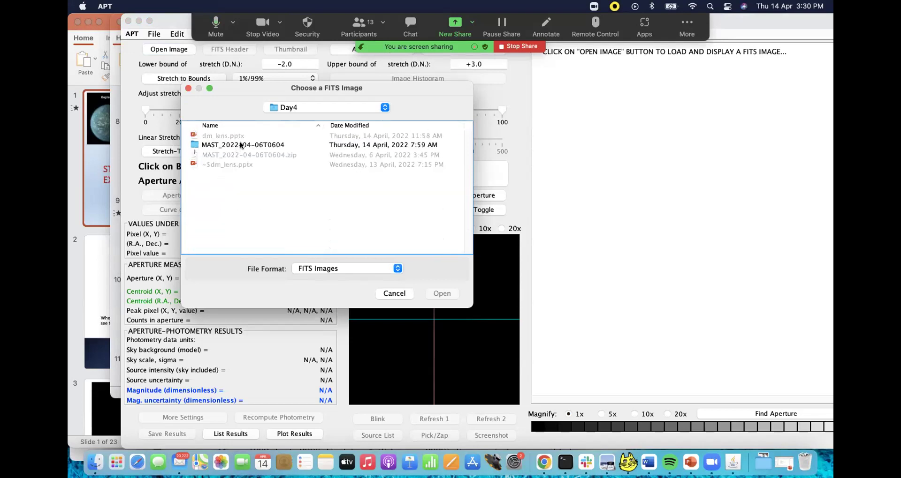
Step: Open hst_10494_09_acs_wfc_f814w_drz.fits from the HLA data inside the MAST_2022-04-06T0604 folder
double_click(240, 143)
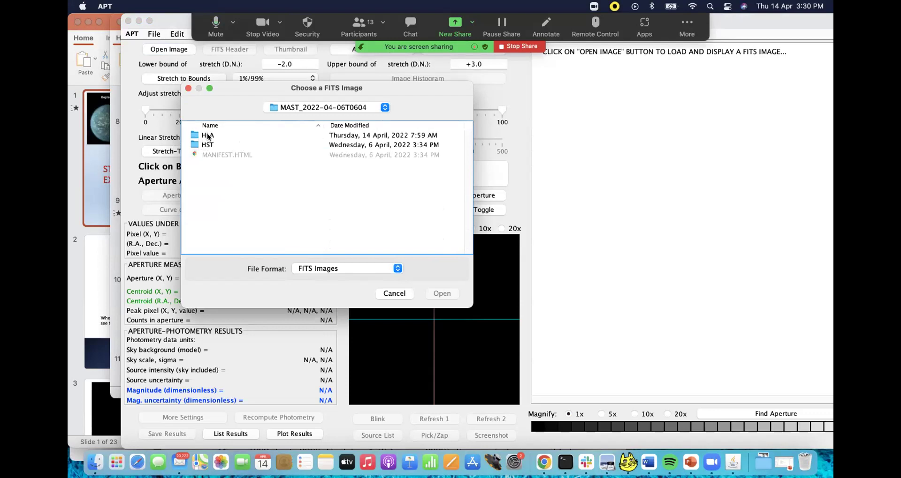
double_click(208, 136)
double_click(241, 145)
click(273, 145)
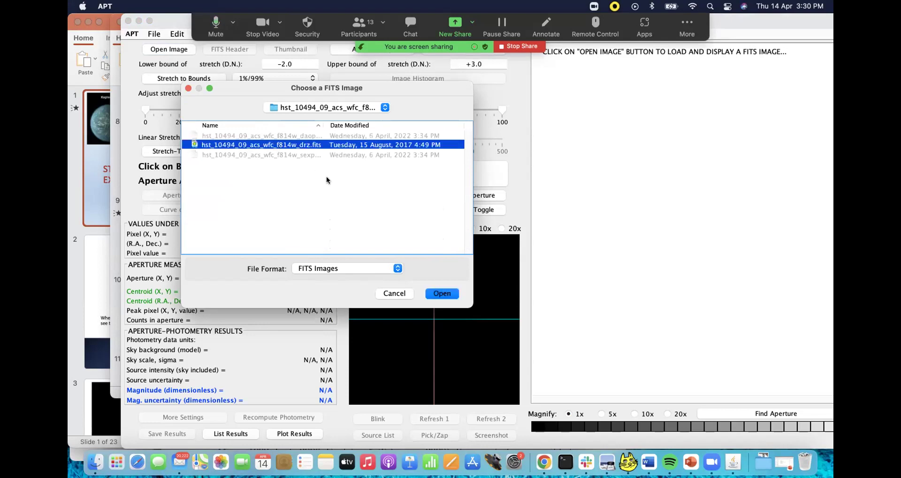
click(443, 294)
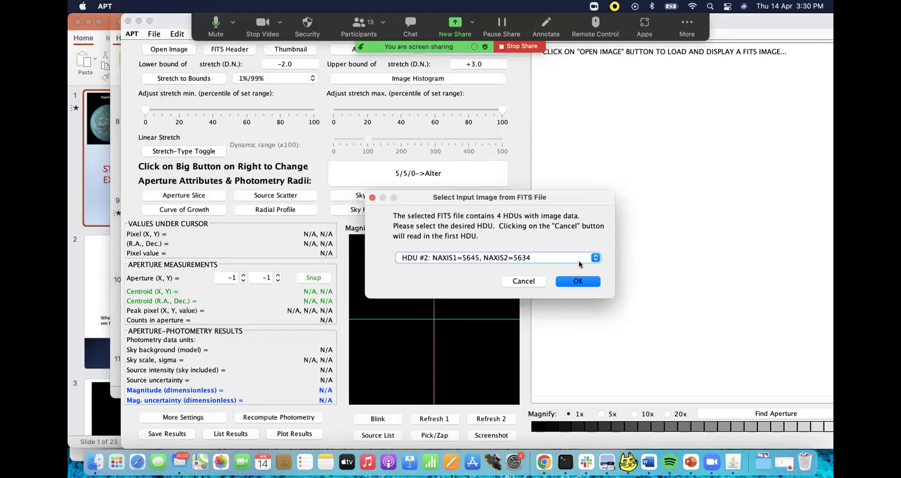
Step: Load HDU #2 of the FITS file and place the aperture at about pixel (266, 5324) on the image
click(594, 258)
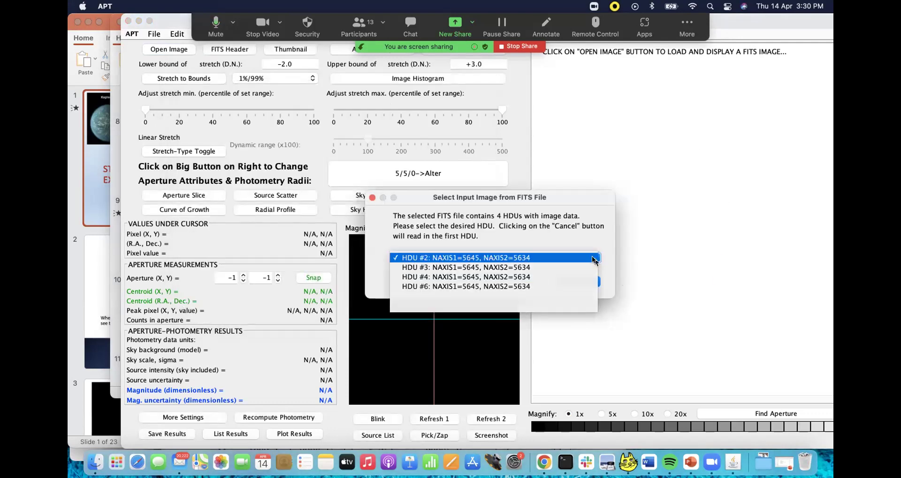
click(593, 259)
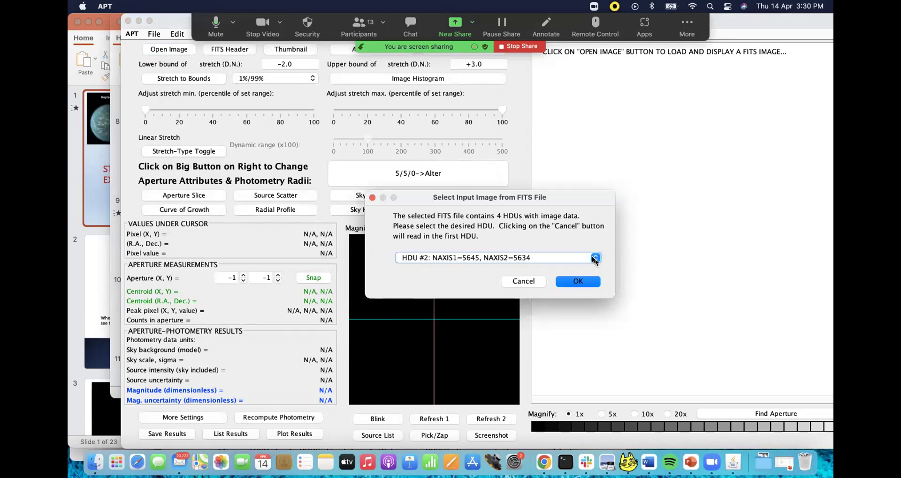
click(592, 282)
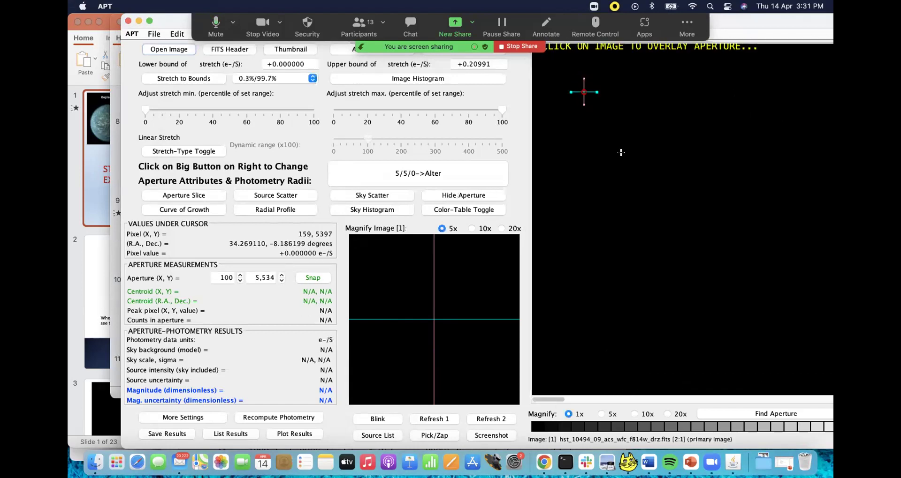
click(672, 208)
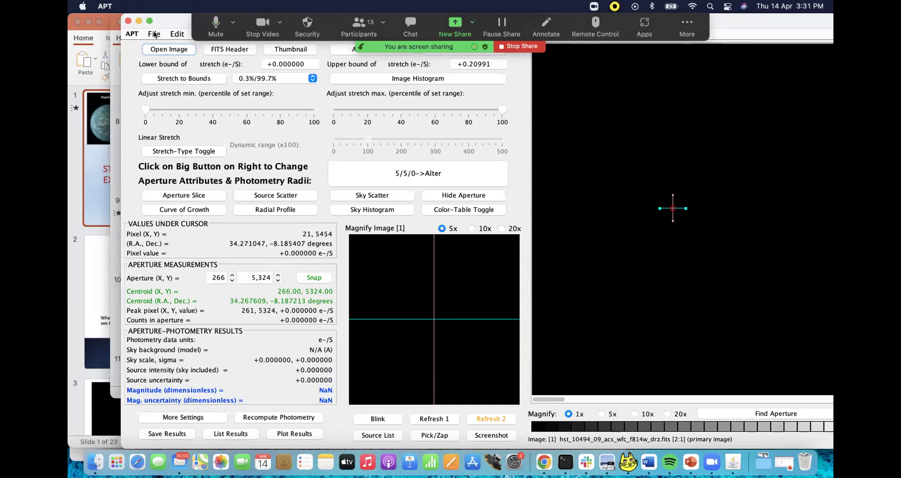
click(170, 50)
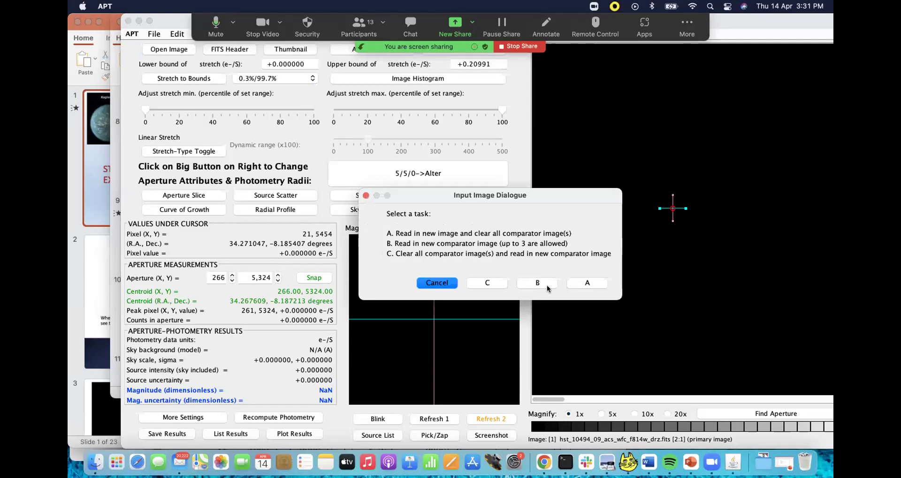
click(585, 282)
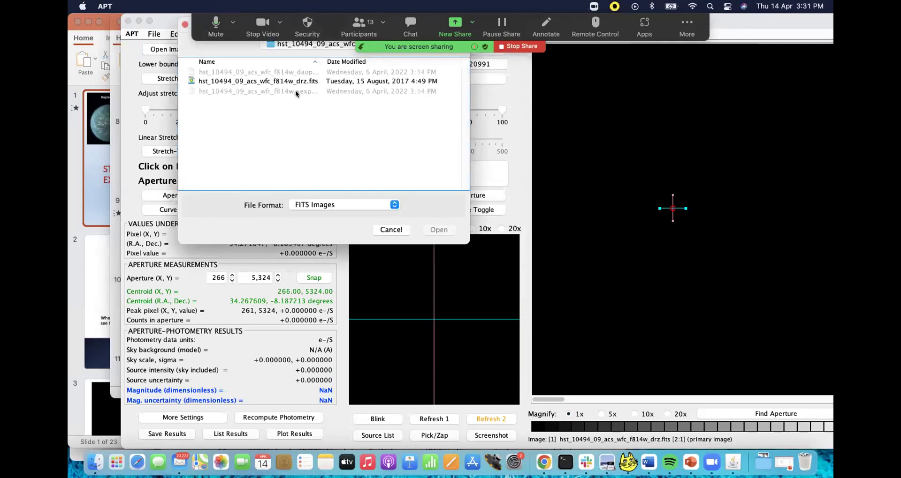
click(308, 83)
click(430, 230)
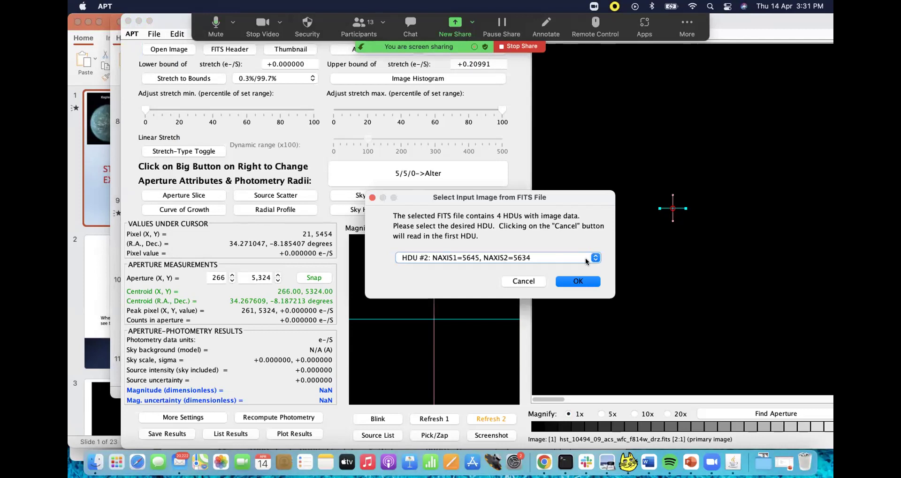
click(586, 258)
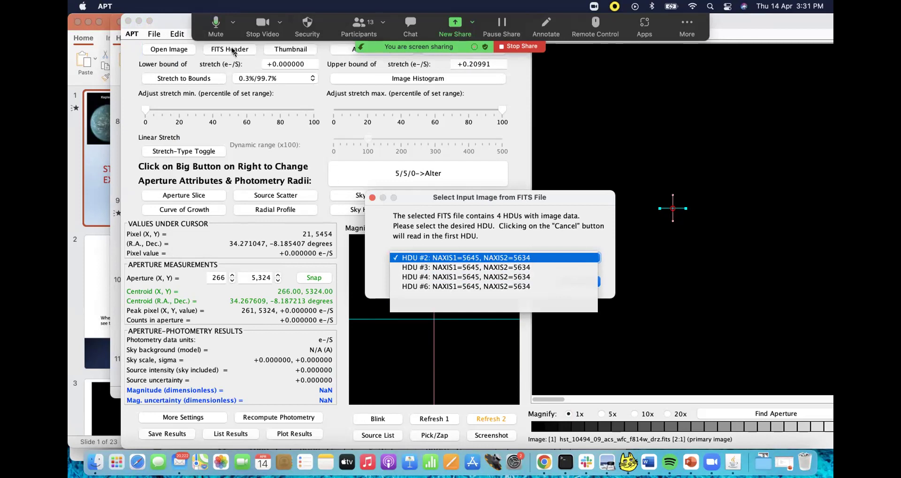
click(372, 197)
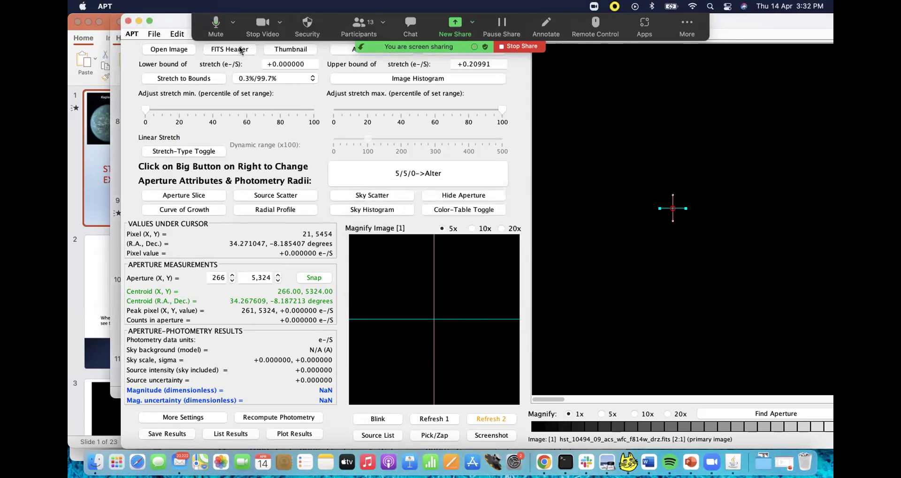
click(173, 50)
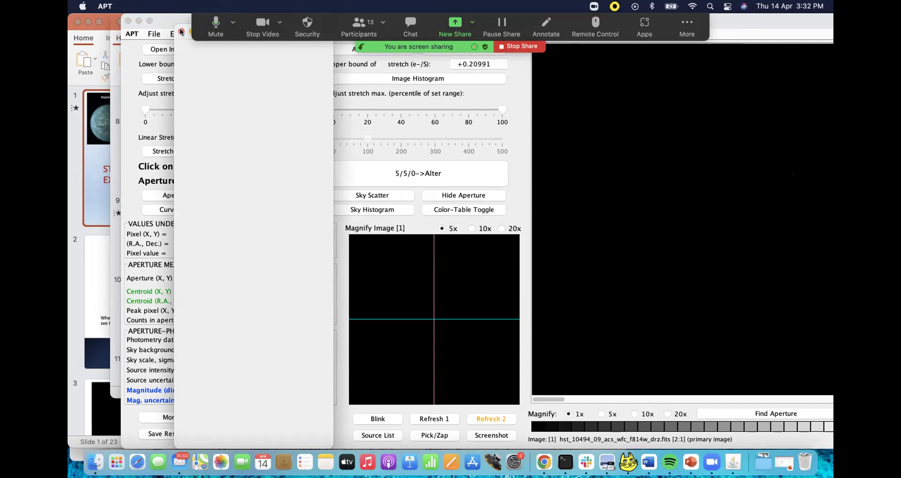
click(153, 34)
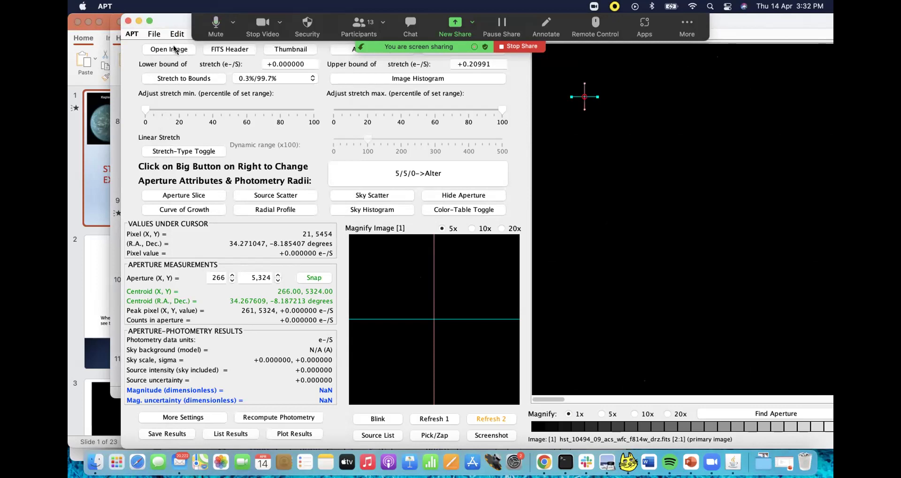
Step: Read in hst_10494_09_acs_wfc_f814w_drz.fits as a new image, clearing all comparator images, and load HDU #3
click(181, 49)
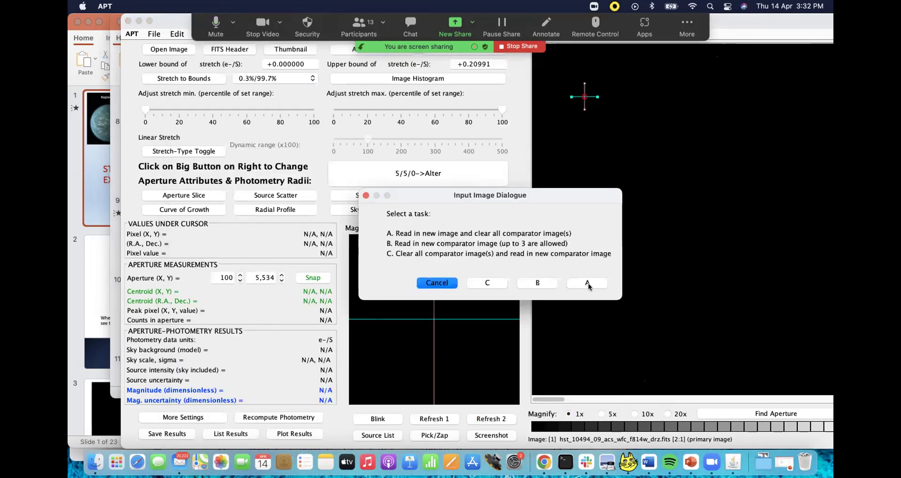
click(586, 283)
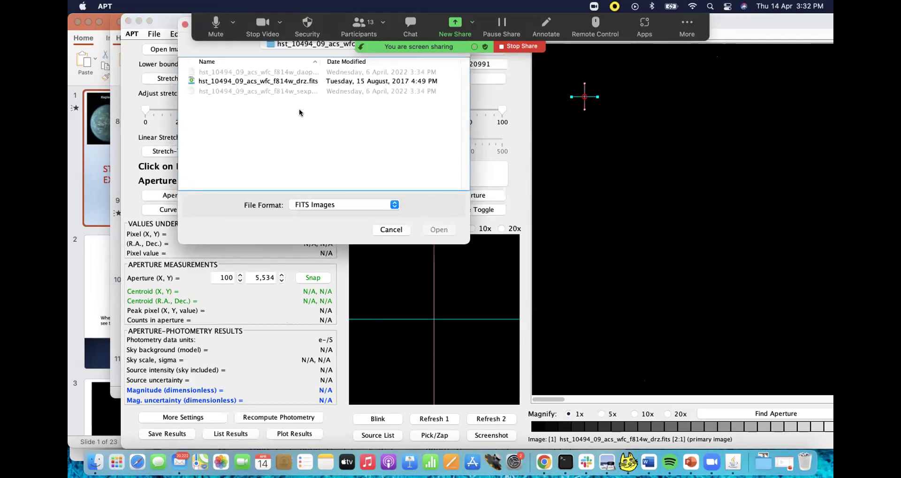
double_click(309, 81)
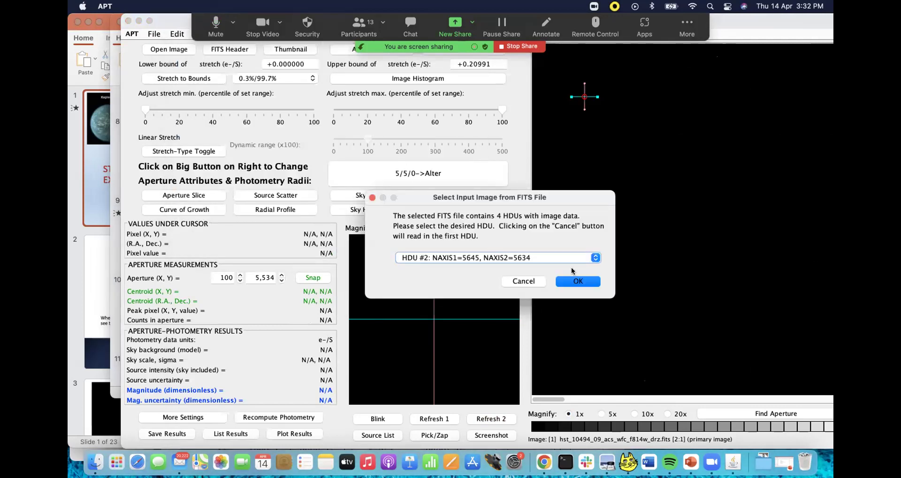
click(595, 257)
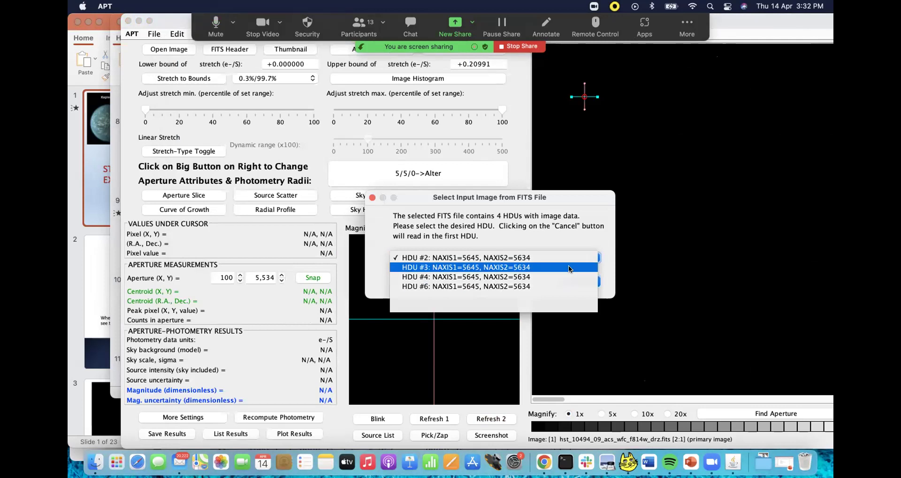
click(570, 269)
click(584, 283)
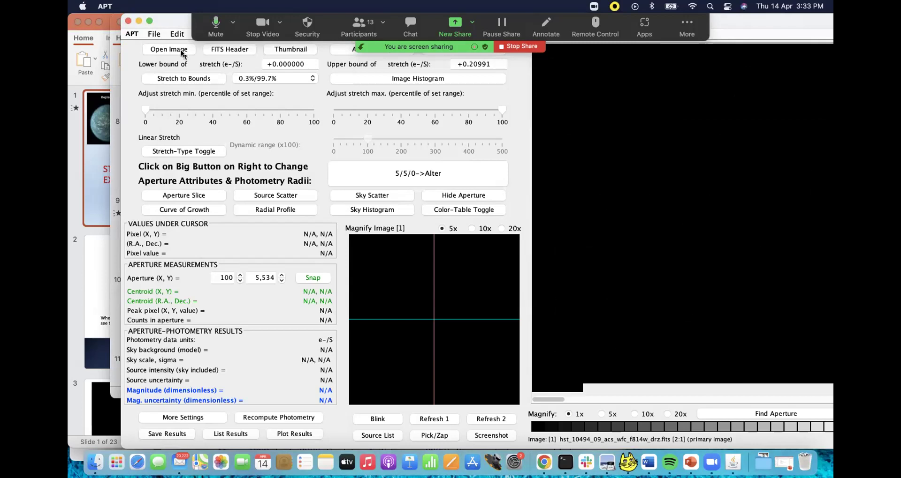
Step: Read in the drz FITS file again and load HDU #6 as the primary image
click(182, 51)
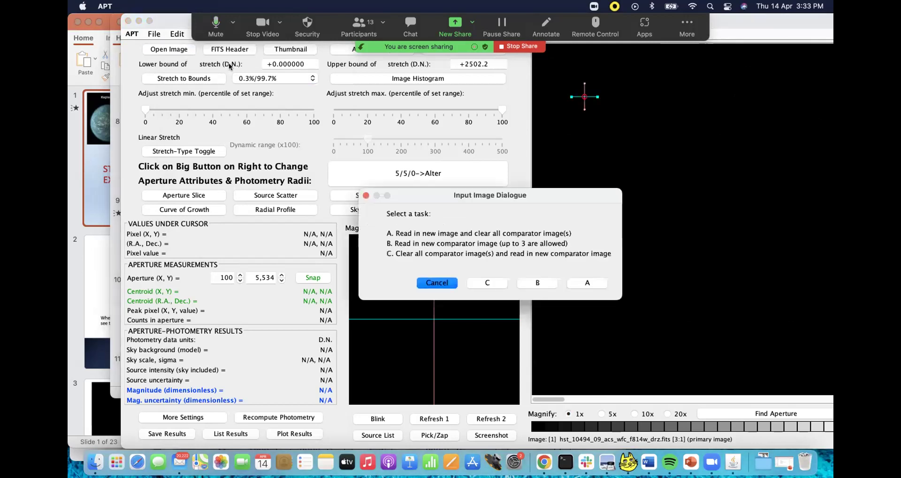
click(488, 282)
key(Down)
key(Return)
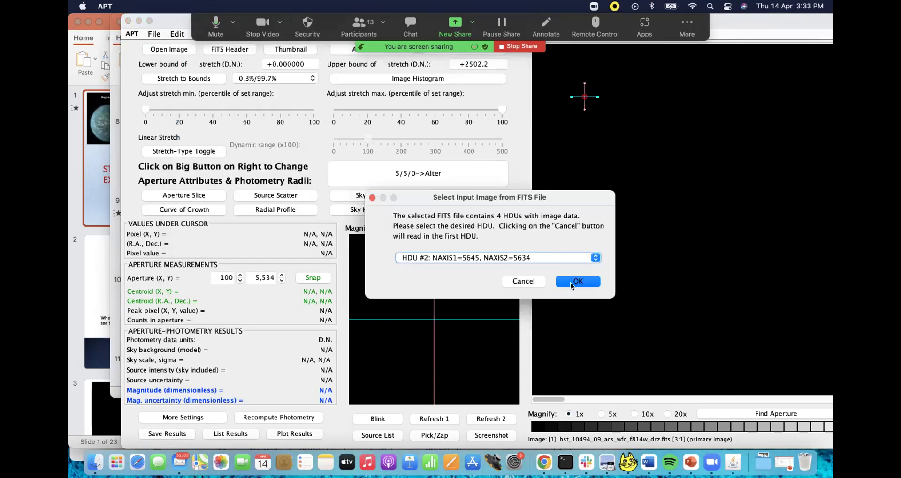
key(Down)
click(582, 281)
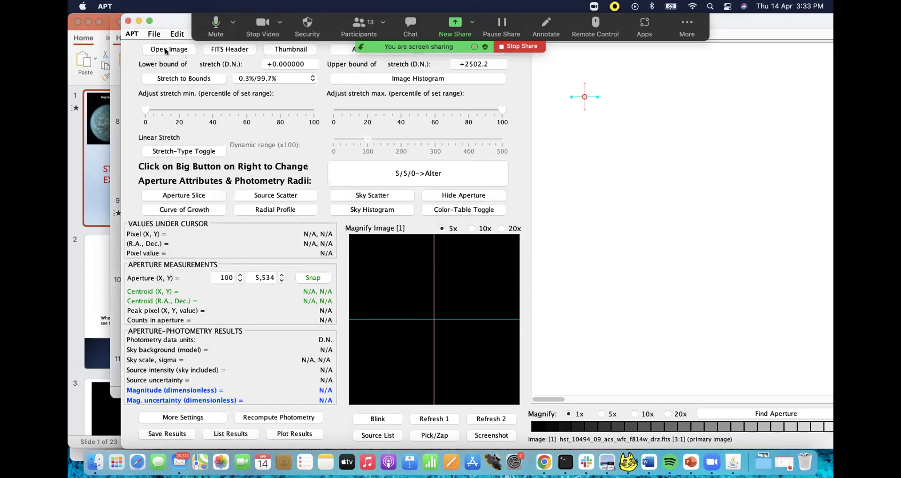
Step: Read in hst_10494_09_acs_wfc_f814w_drz.fits as a new image, clearing all comparator images, and load HDU #4
click(170, 51)
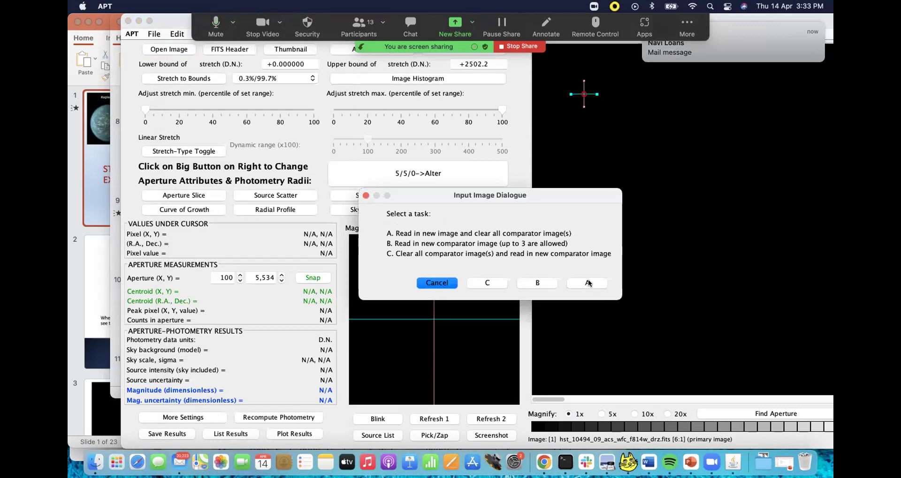
click(588, 282)
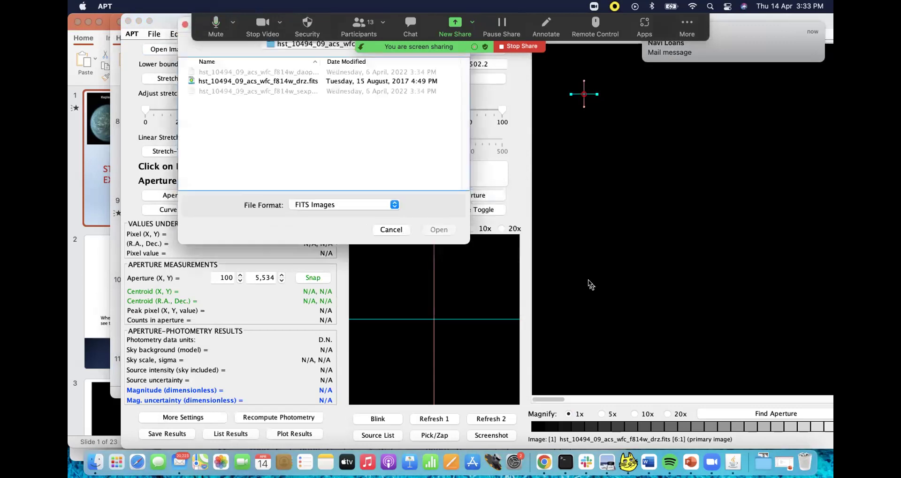
click(313, 82)
click(440, 230)
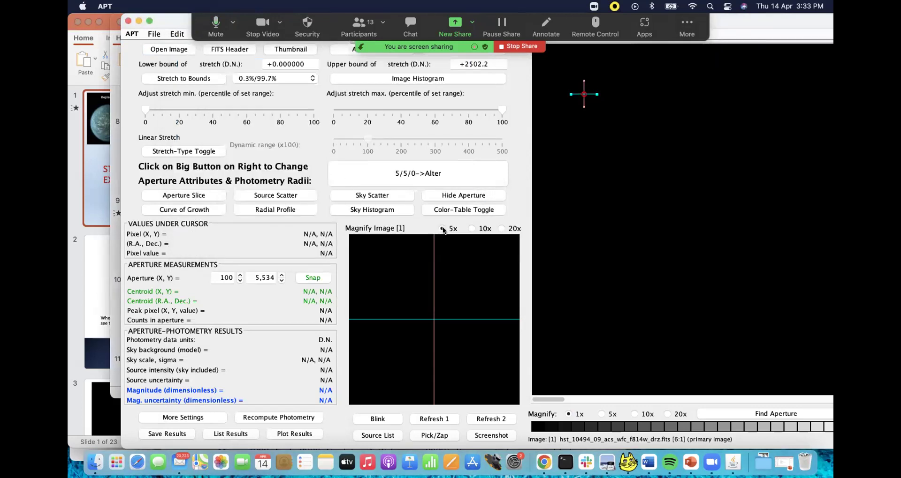
click(591, 256)
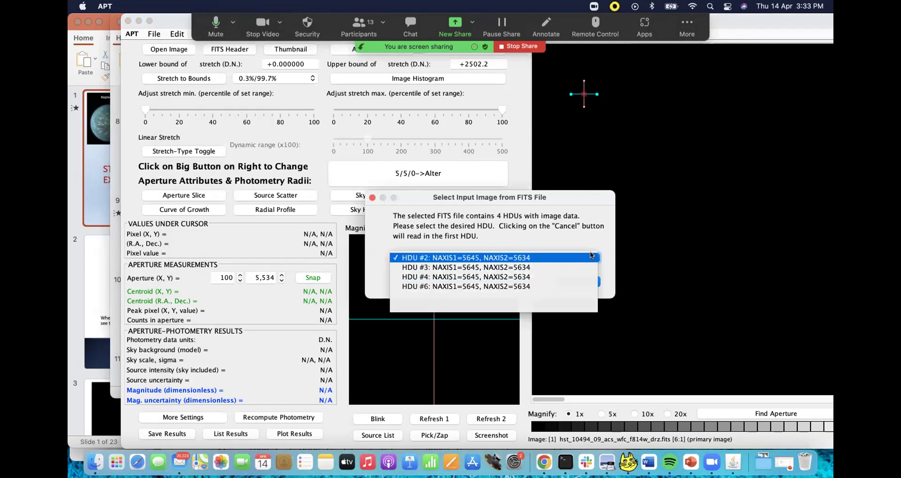
click(562, 276)
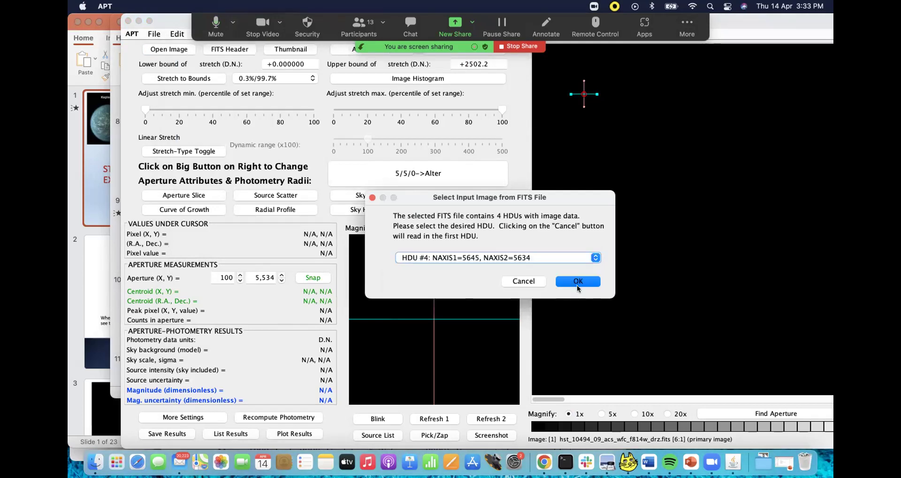
click(578, 281)
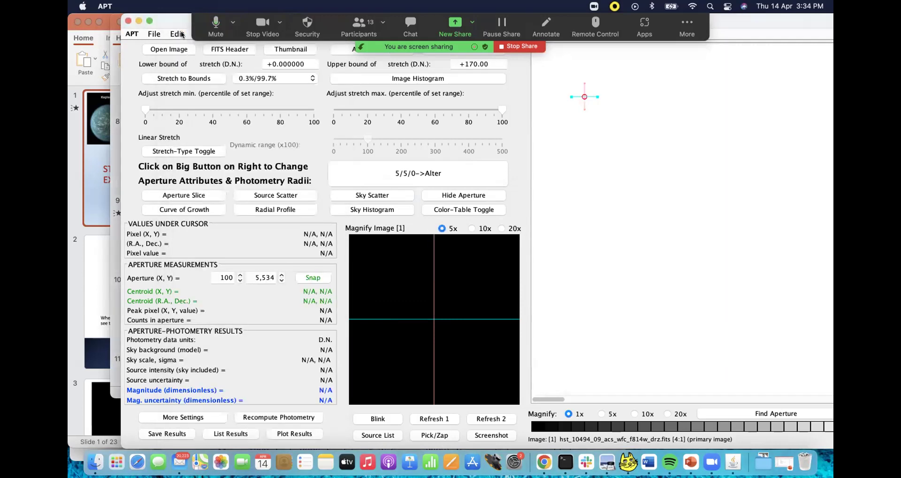
Step: Read in the drz FITS file again as the new primary image and load HDU #2
click(182, 34)
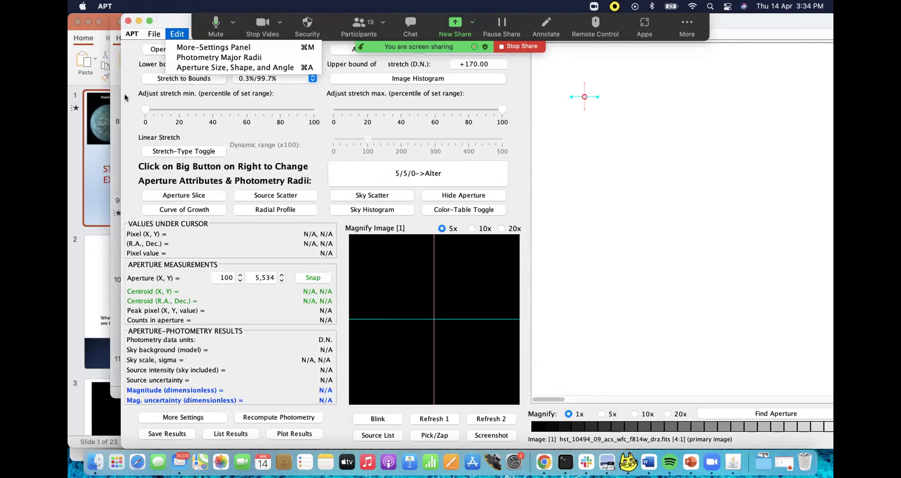
key(Escape)
click(172, 49)
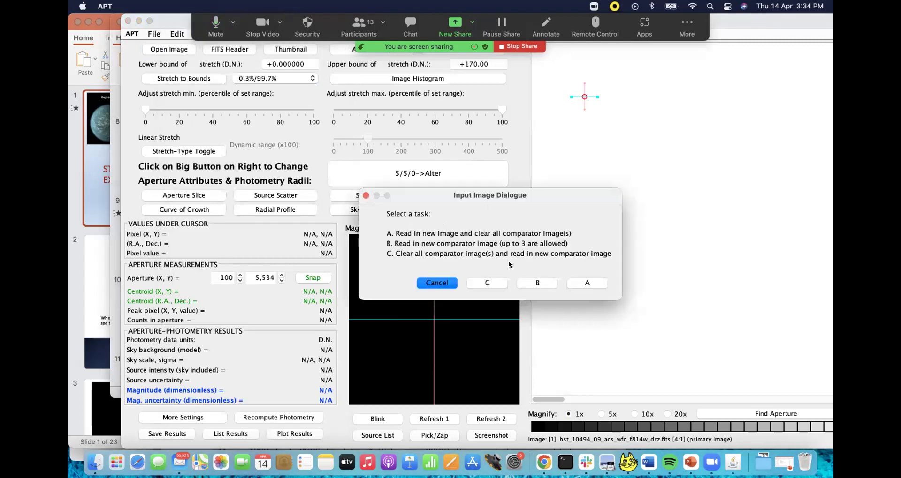
click(590, 283)
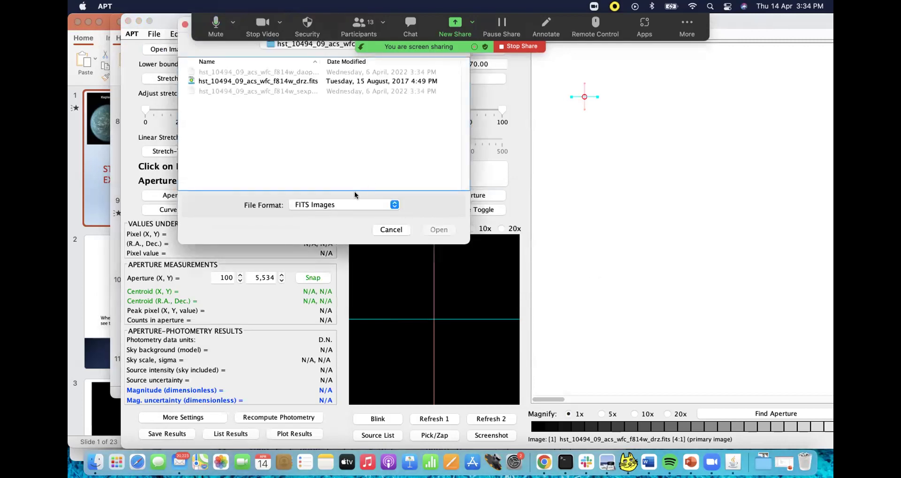
click(342, 81)
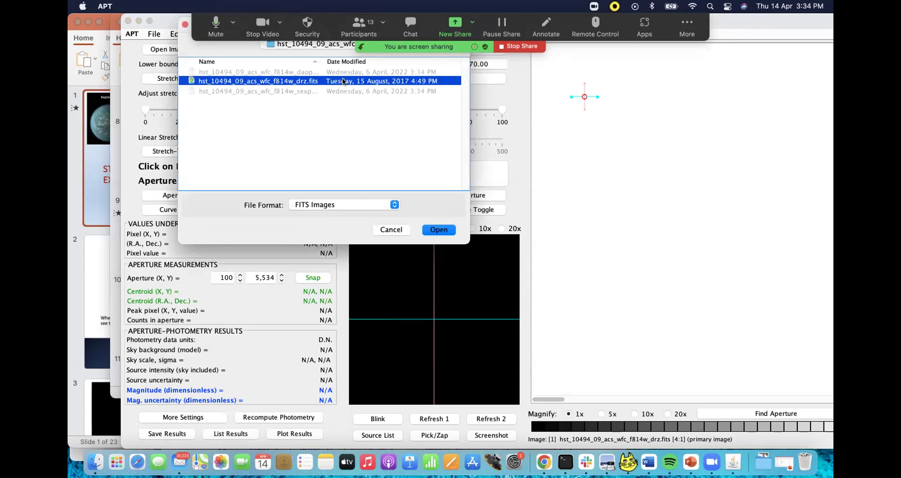
click(438, 229)
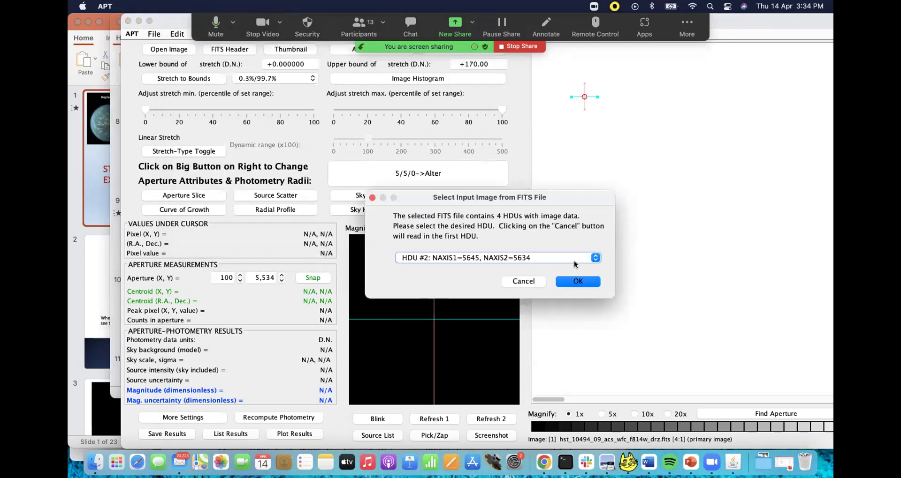
click(576, 282)
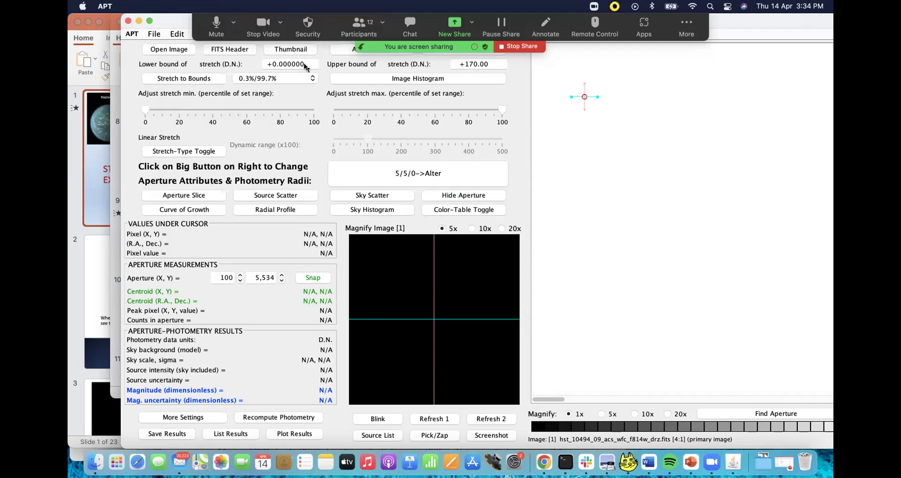
Step: Set the image stretch to a lower bound of 0.1 e-/S and an upper bound of 0.7 e-/S
key(Return)
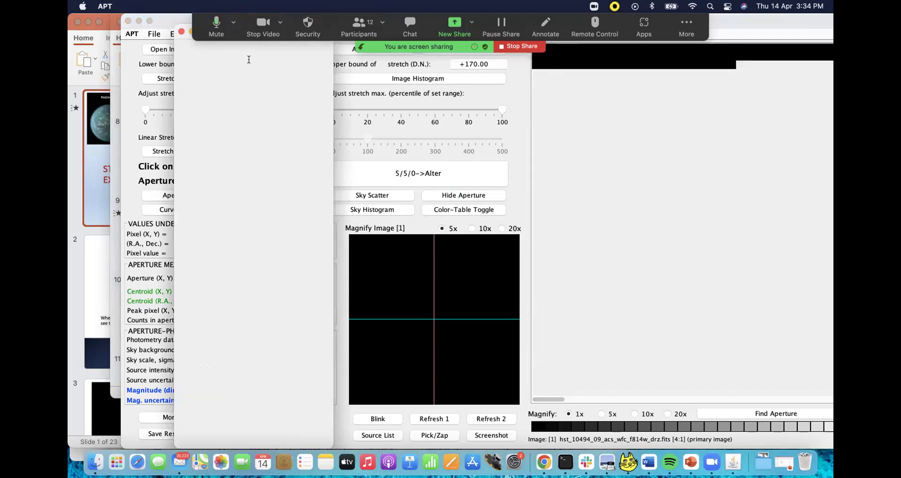
mouse_move(197, 24)
mouse_down()
mouse_move(196, 322)
mouse_move(148, 361)
mouse_up()
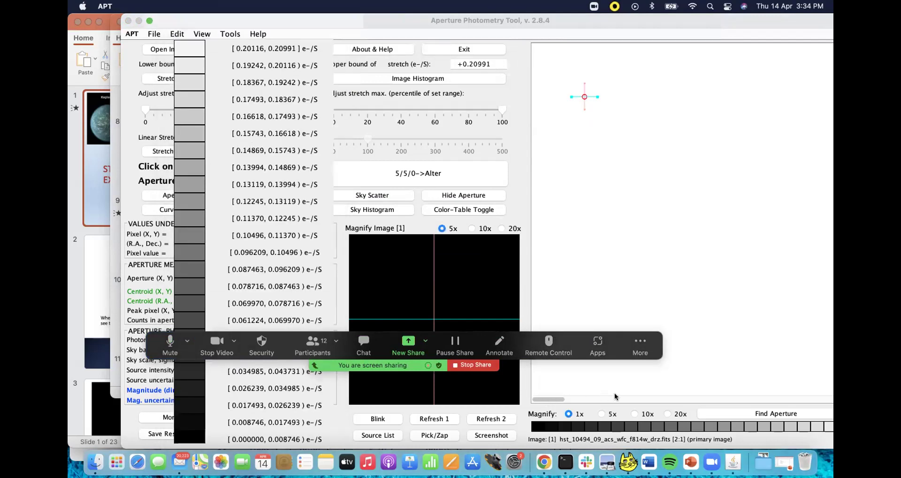
drag(552, 400, 557, 399)
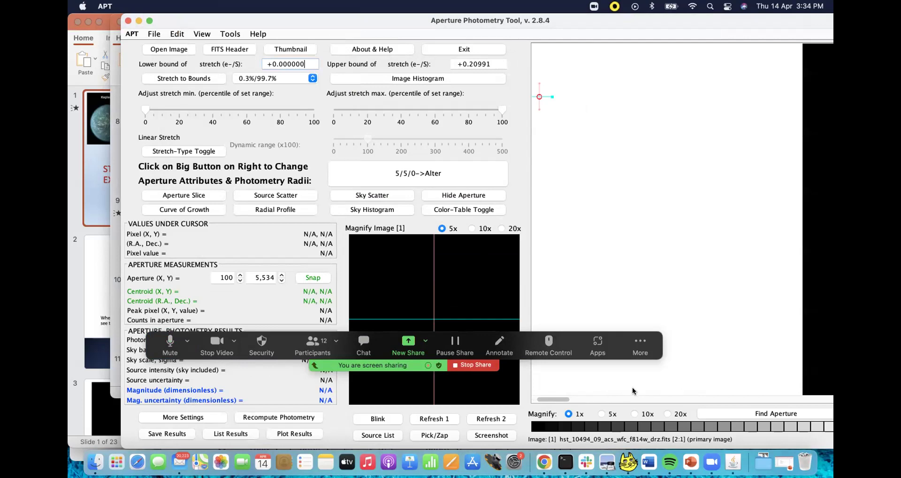
double_click(305, 64)
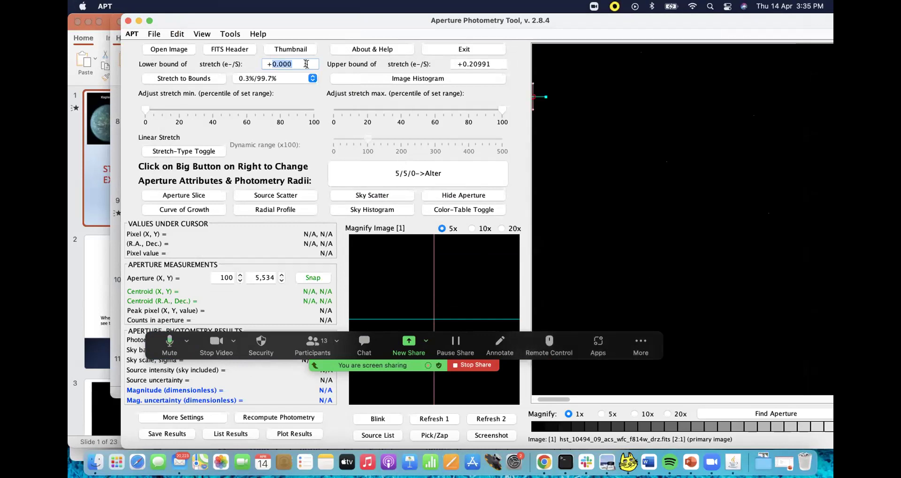
click(306, 64)
key(Return)
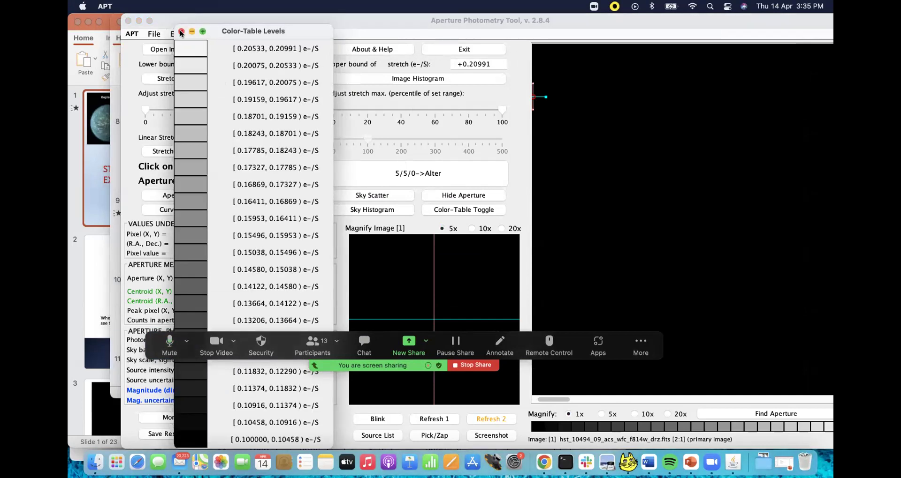
click(182, 32)
click(492, 65)
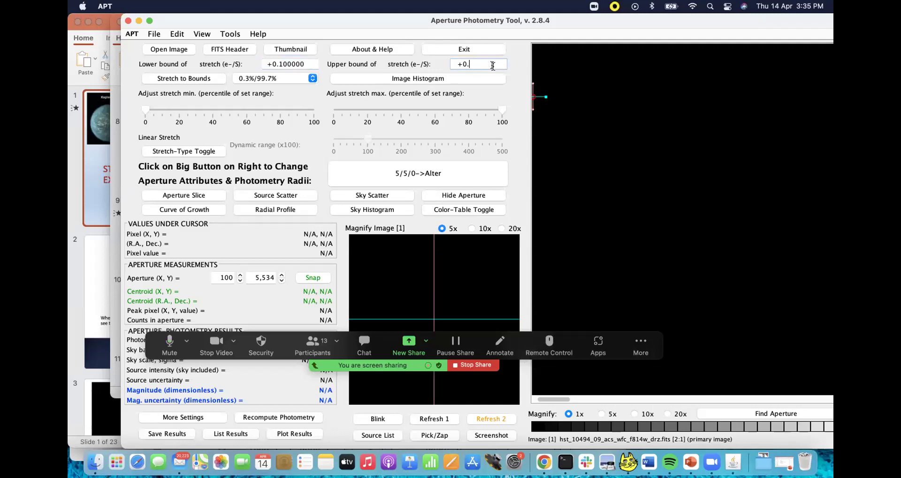
key(Return)
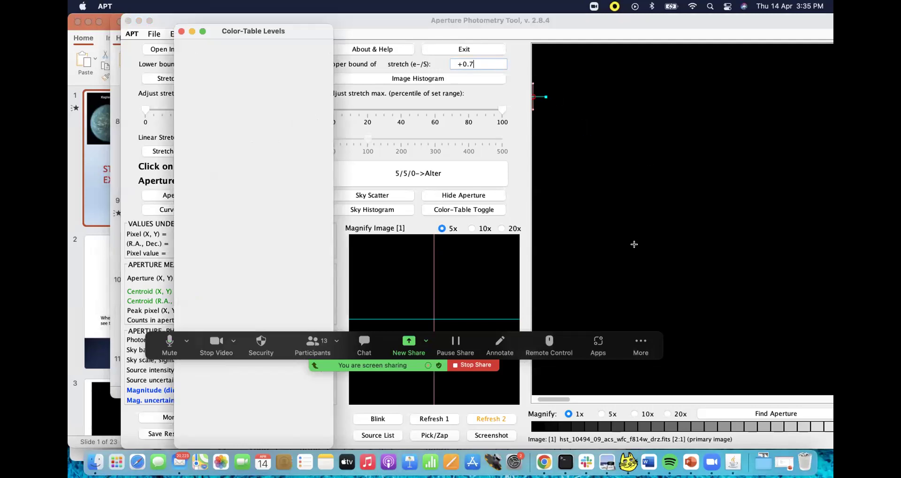
Step: Search the stretched HST image for the bright lens galaxy with its arc near the spiked star
drag(558, 402, 706, 402)
scroll(656, 362, left, 5)
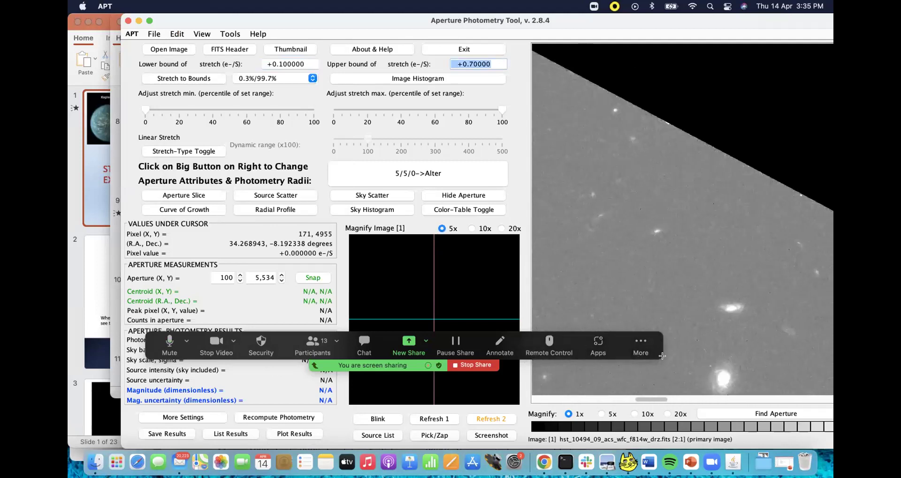
drag(622, 23, 590, 23)
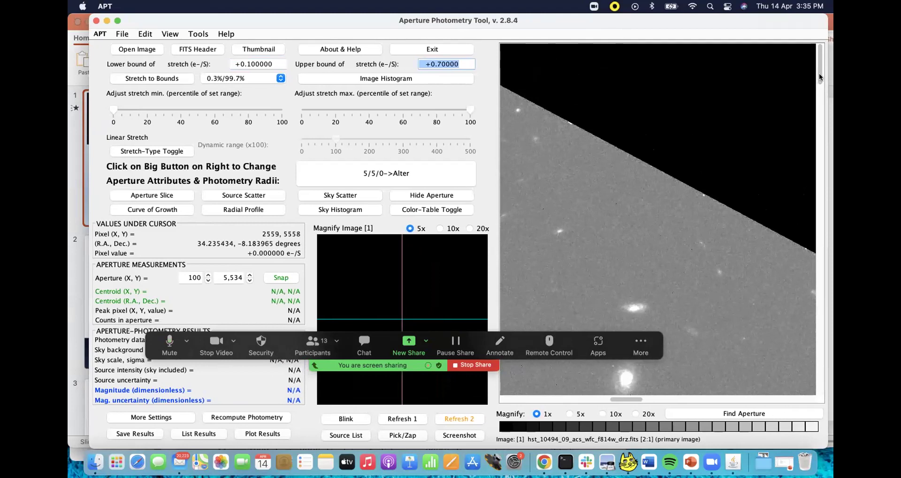
drag(820, 92, 830, 148)
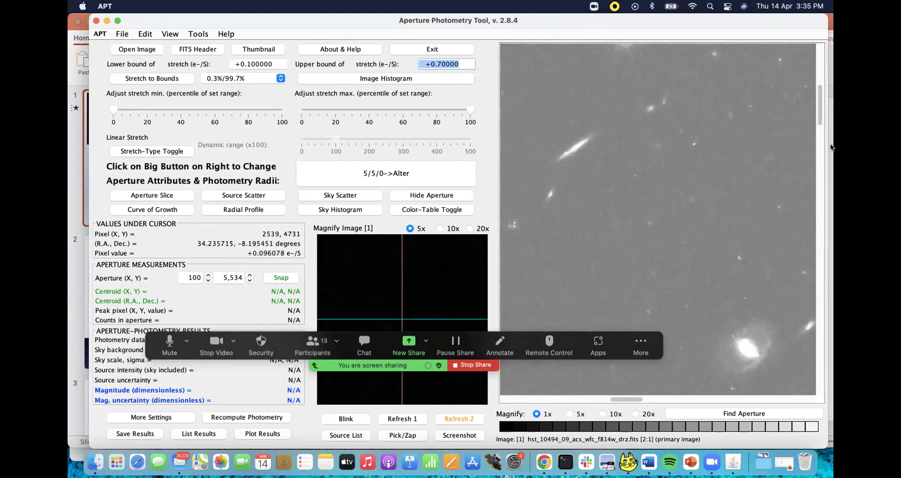
drag(822, 100, 825, 168)
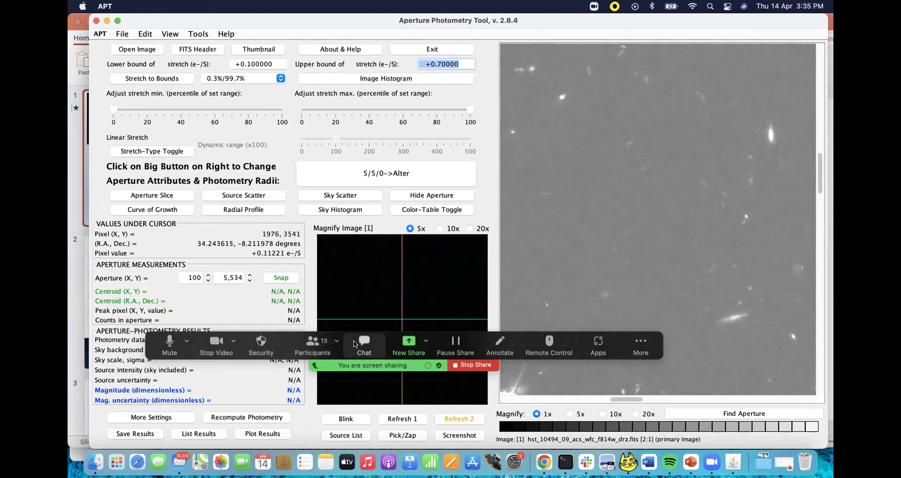
drag(144, 335, 91, 89)
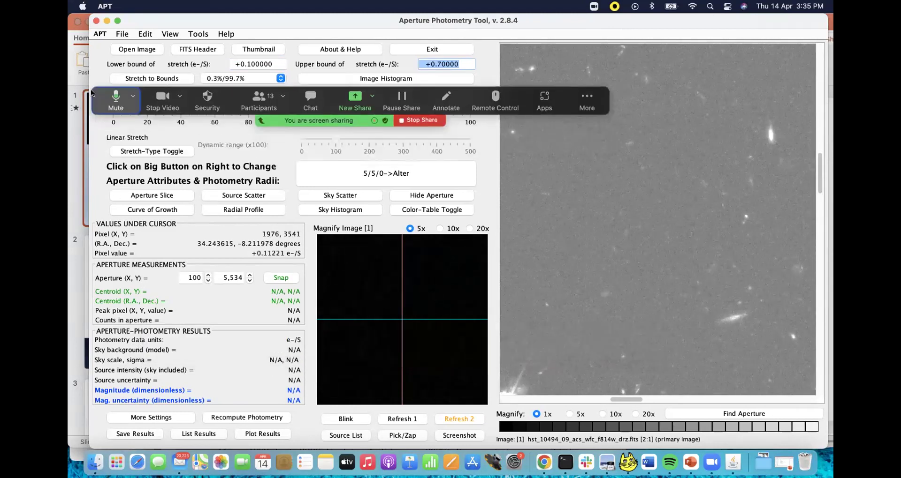
drag(626, 399, 707, 395)
drag(819, 192, 824, 226)
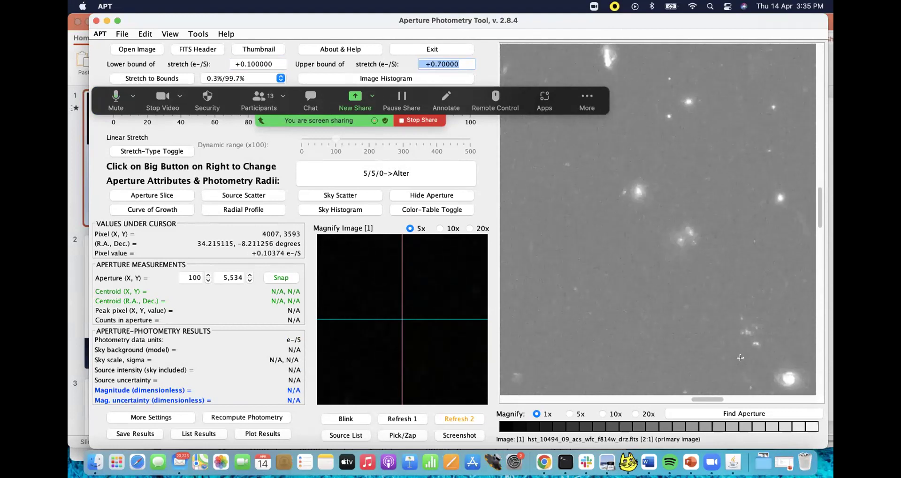
drag(710, 395, 679, 397)
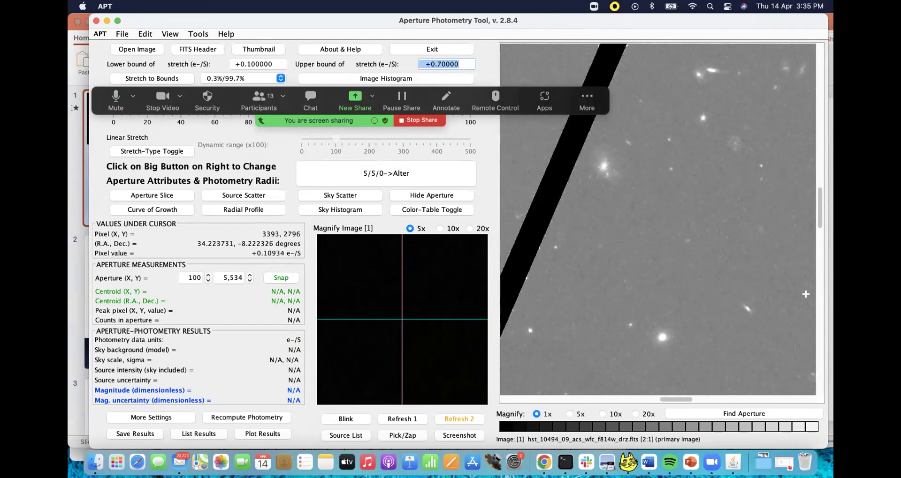
drag(819, 223, 824, 305)
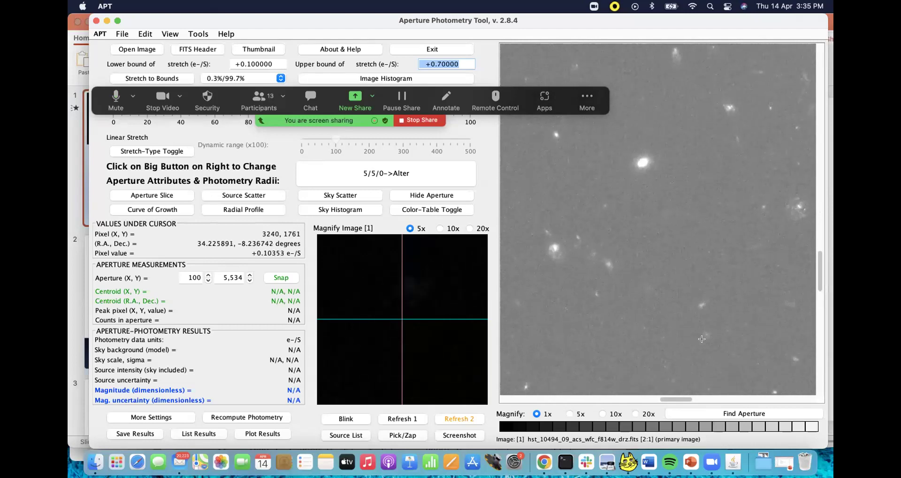
scroll(677, 400, left, 5)
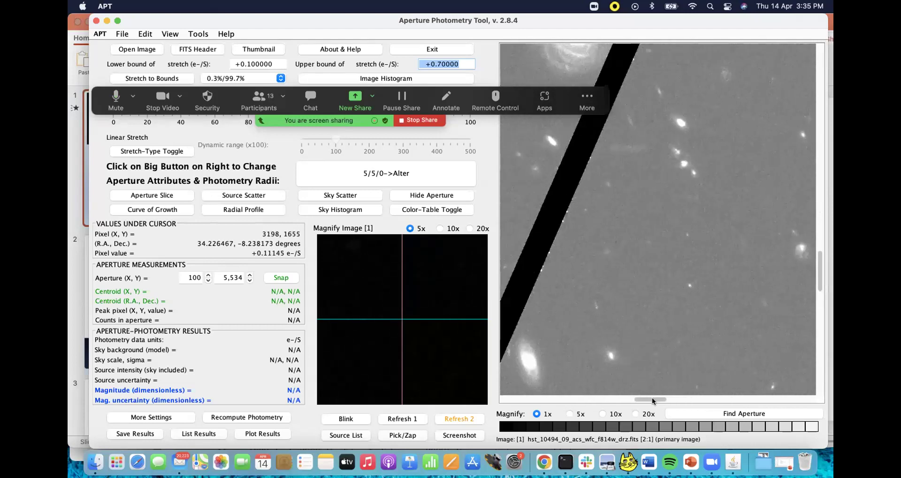
scroll(679, 397, right, 5)
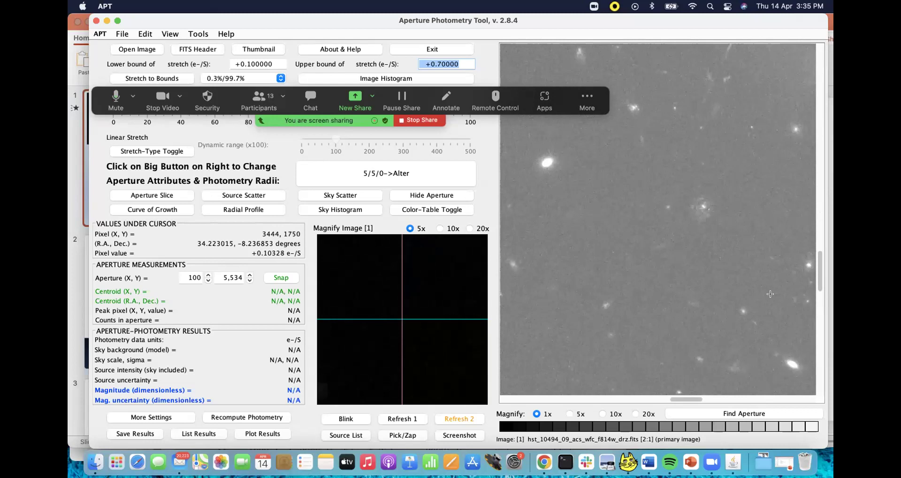
scroll(821, 282, up, 5)
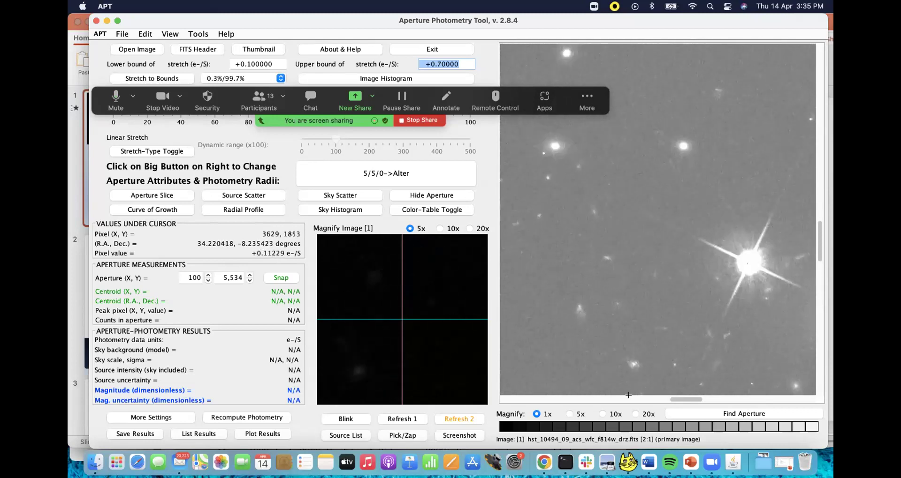
scroll(684, 400, right, 5)
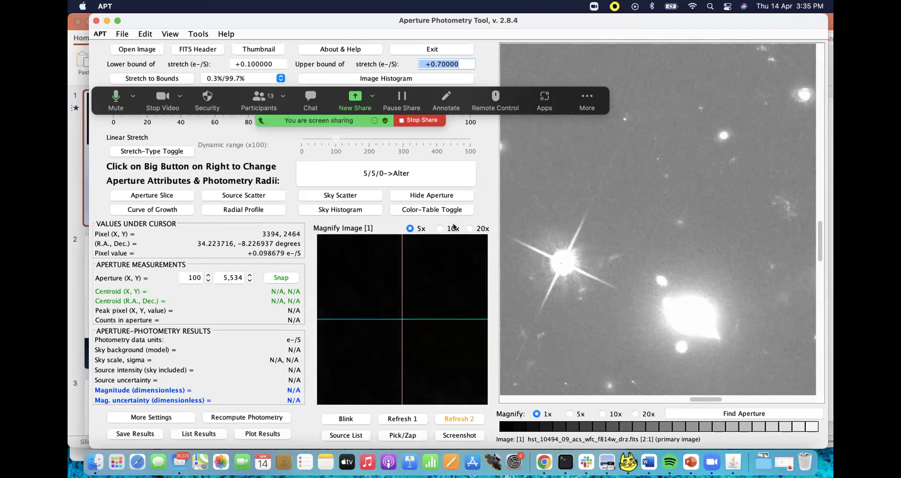
drag(96, 92, 260, 4)
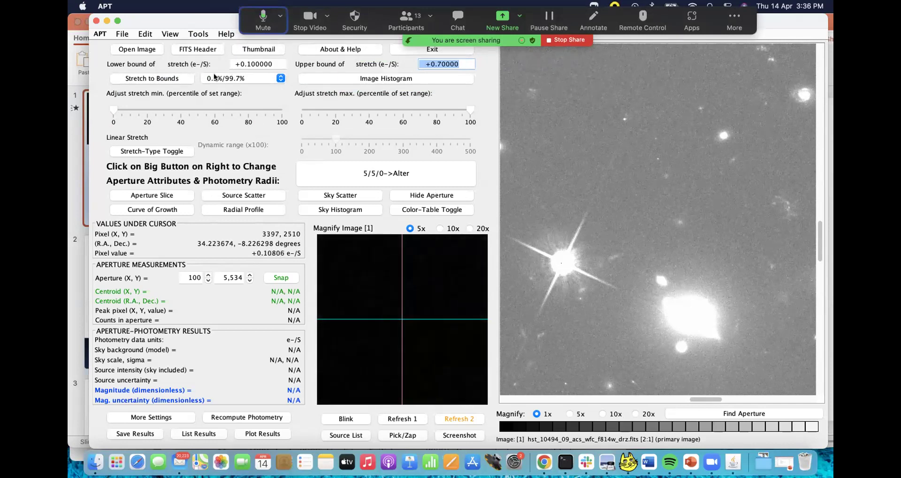
Step: Raise the stretch minimum to about 0.148 e-/S and place the aperture on the lens galaxy's core at pixel (3744, 2290)
mouse_move(112, 111)
mouse_down()
mouse_move(141, 112)
mouse_move(127, 109)
mouse_up()
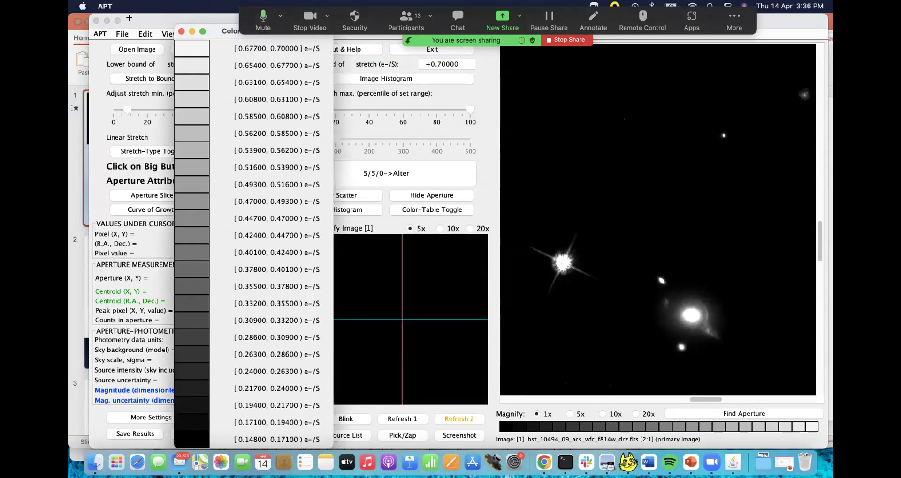
click(181, 31)
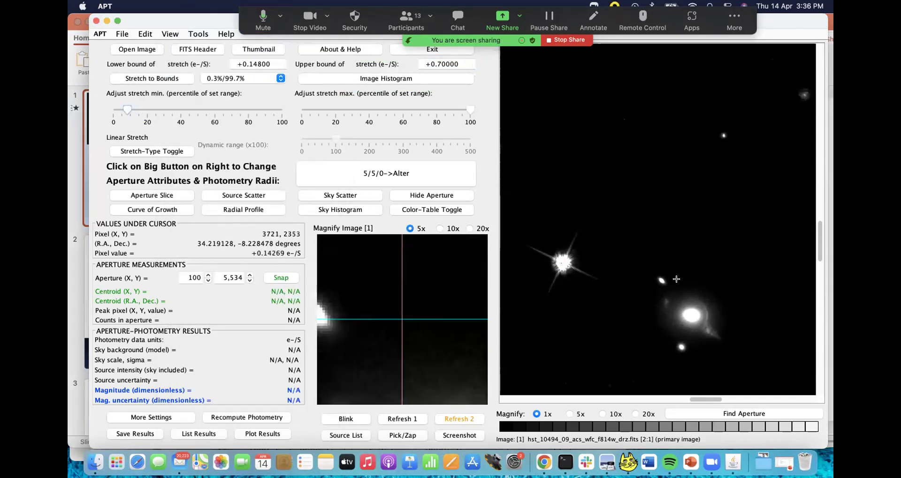
click(689, 314)
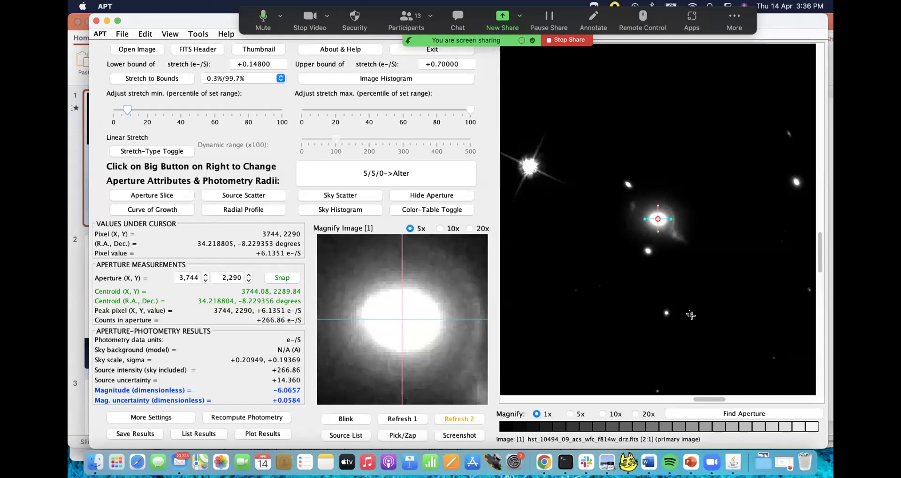
Step: Open the additional photometry settings and check that the sky algorithm is Model A, no sky-background subtraction
click(150, 418)
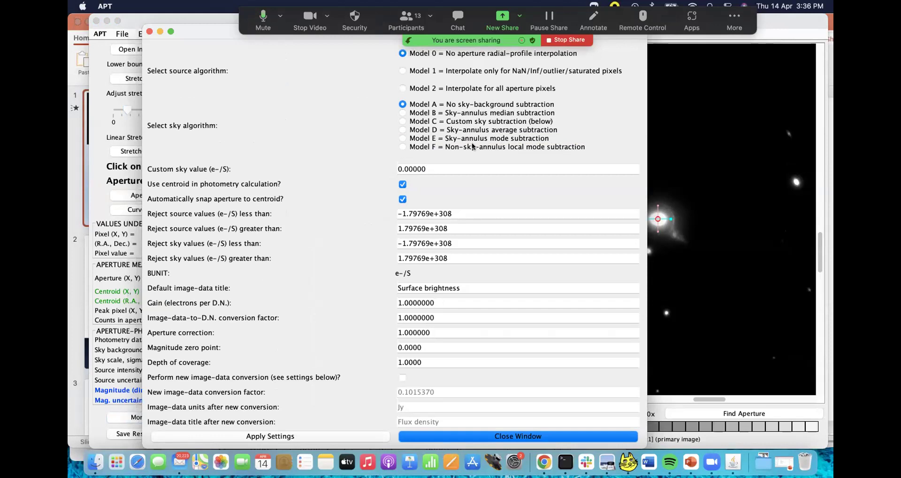
mouse_move(434, 111)
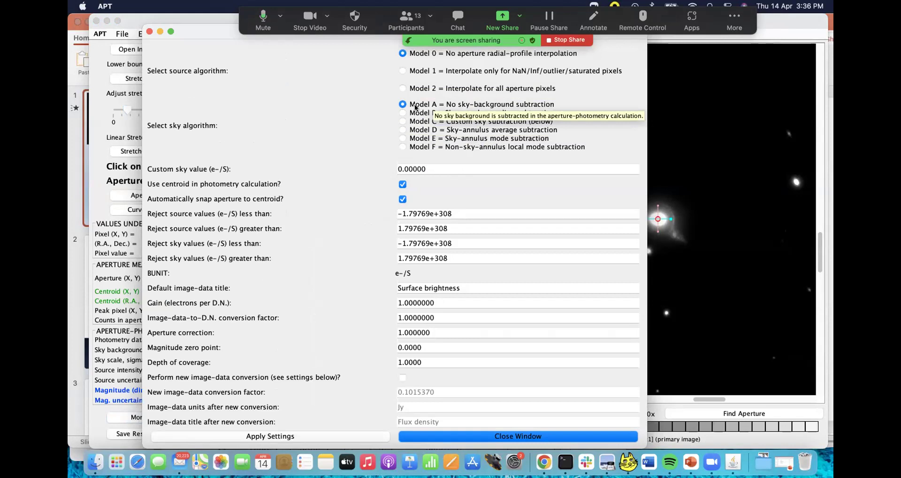
mouse_move(399, 106)
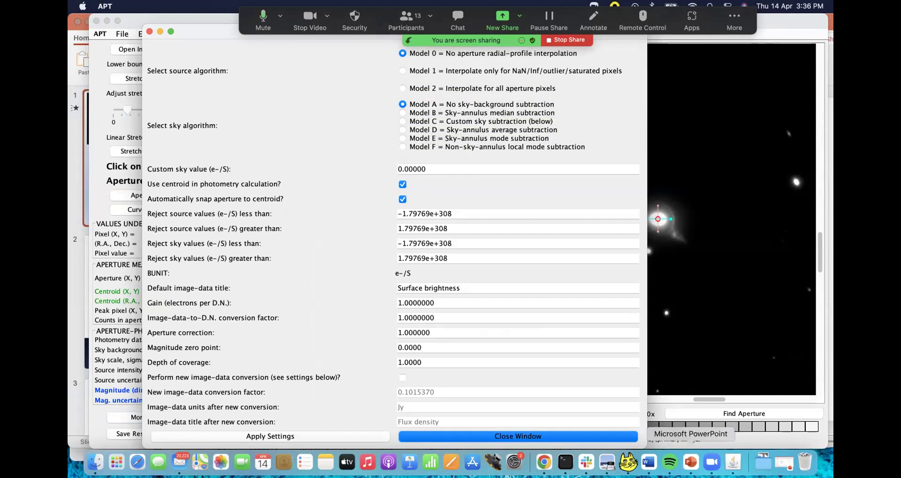
Step: Switch to PowerPoint and look up the HST ACS WFC F814W zeropoint on the Measuring Stellar Mass slide
click(688, 466)
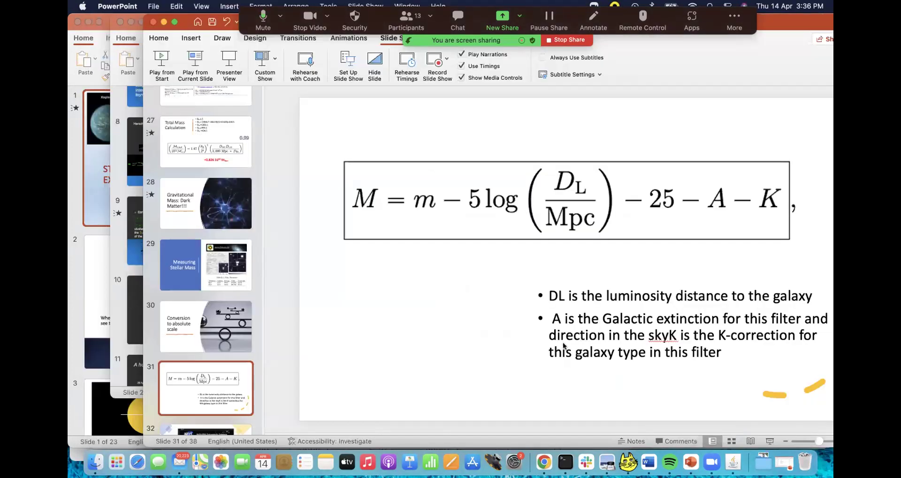
click(195, 262)
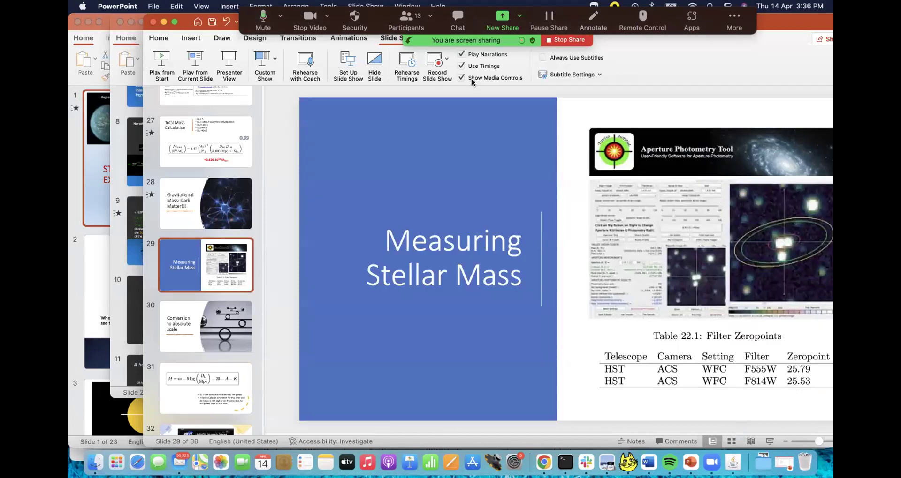
double_click(777, 24)
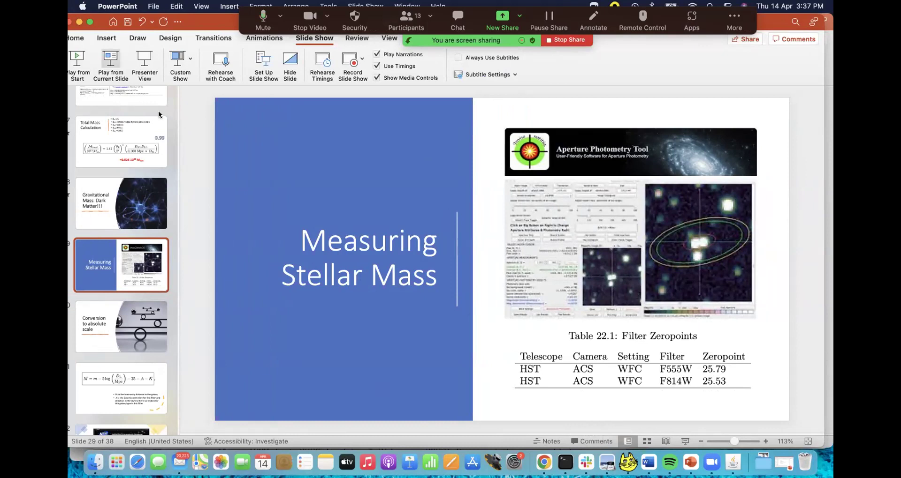
drag(202, 26, 209, 27)
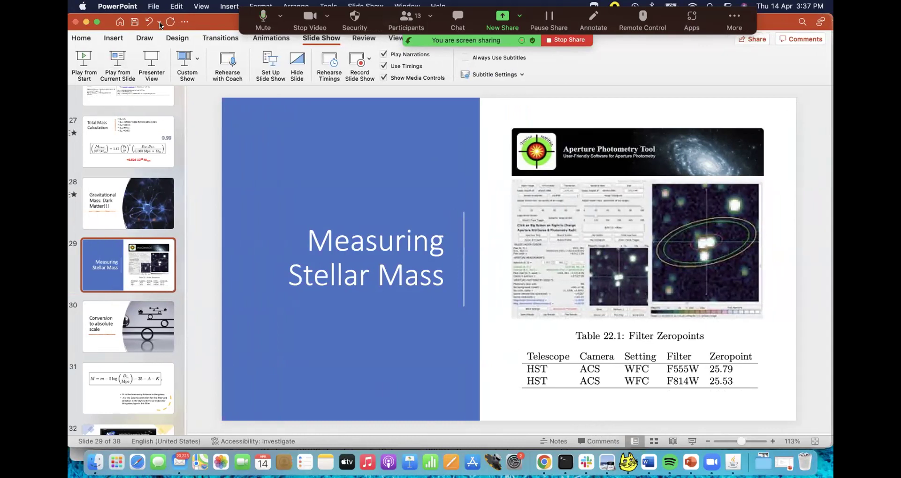
click(86, 22)
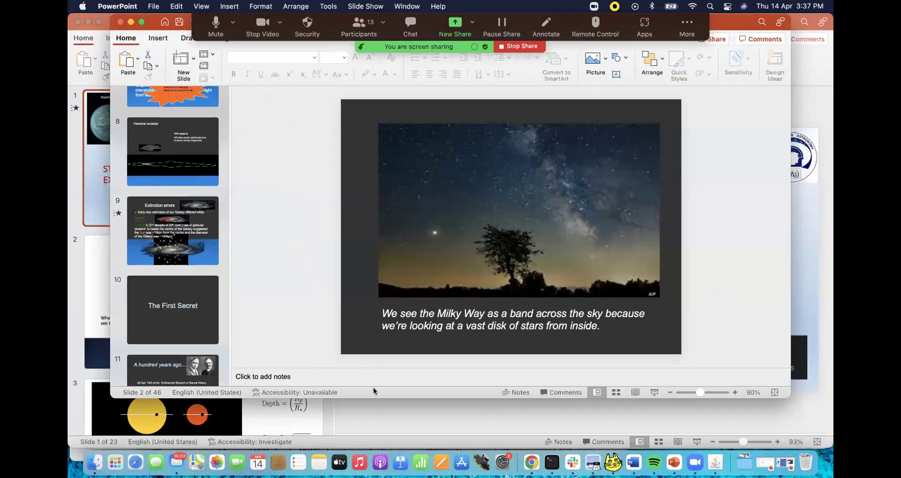
Step: Switch back to APT and apply a magnitude zero point of 25.53 in the photometry settings
click(716, 463)
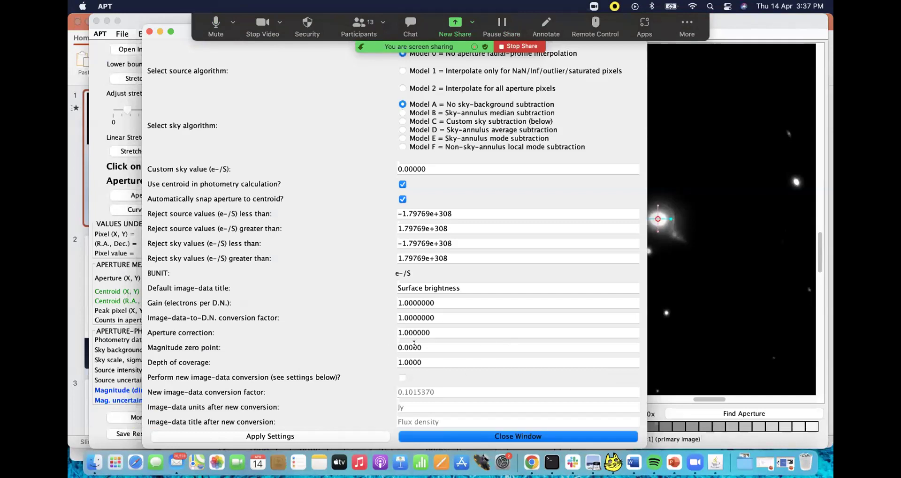
drag(423, 344, 395, 344)
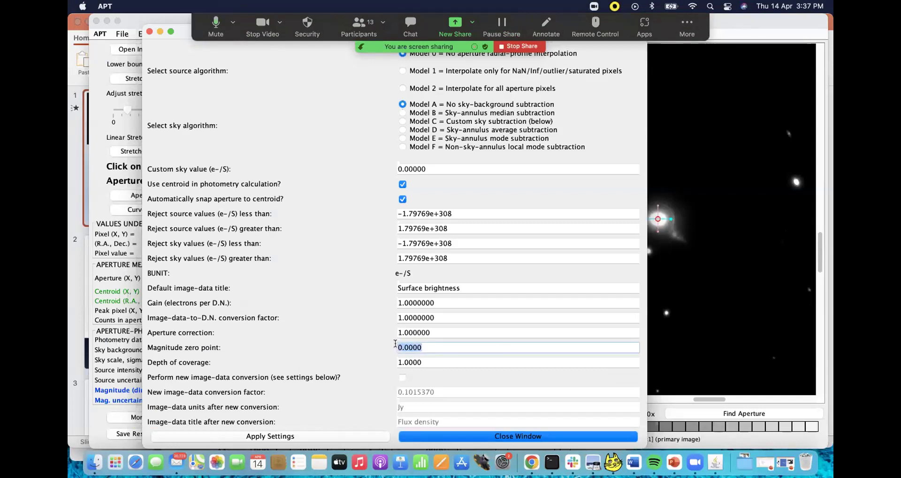
text(25.53)
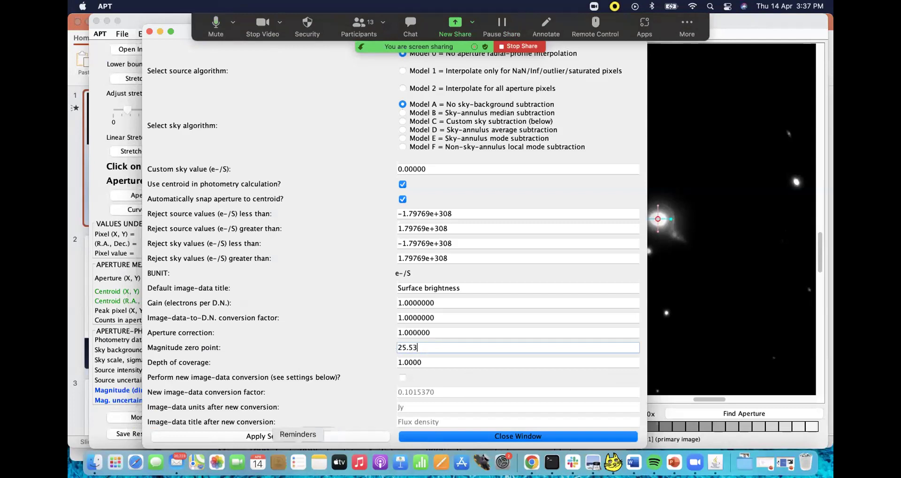
click(351, 438)
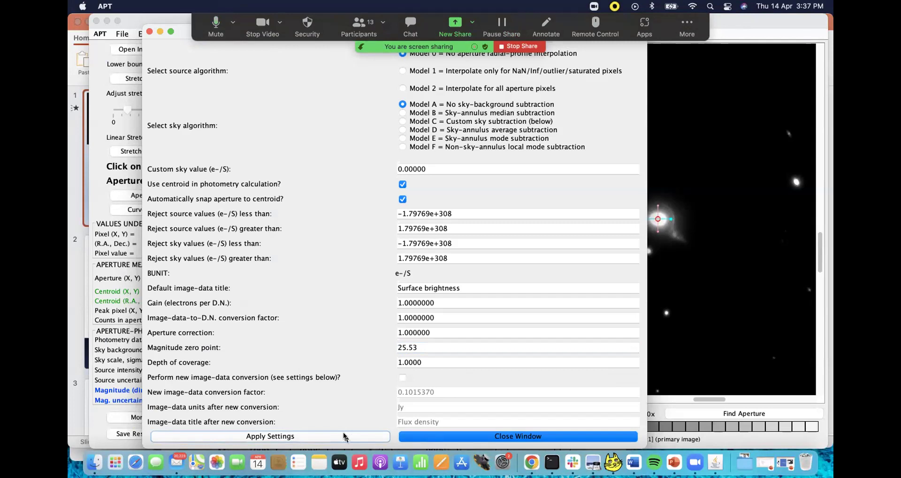
click(489, 436)
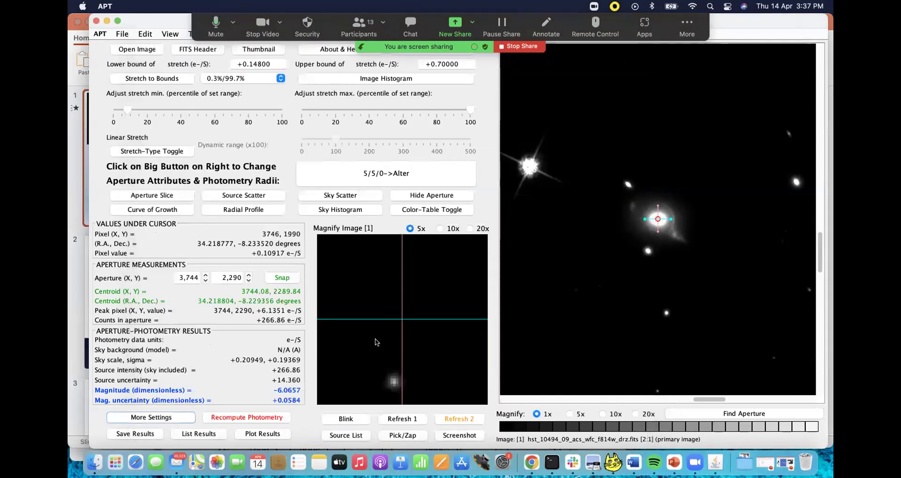
Step: Enlarge the circular aperture around the lens galaxy's core to a major radius of 25 pixels and apply it
click(397, 175)
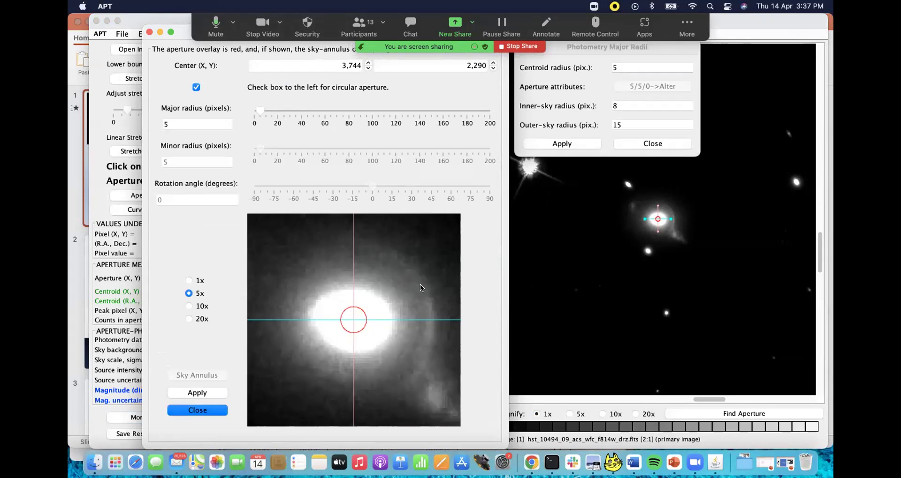
drag(259, 111, 280, 112)
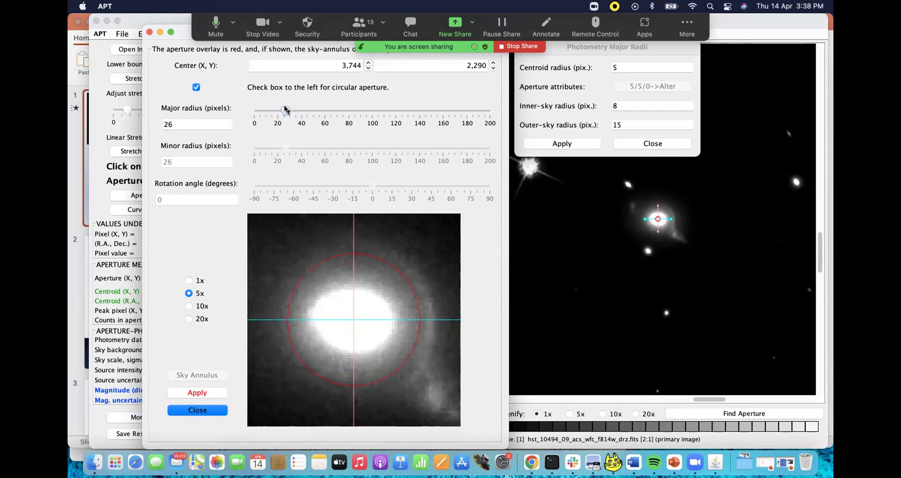
drag(285, 109, 289, 109)
drag(286, 111, 284, 111)
drag(282, 111, 280, 112)
click(197, 393)
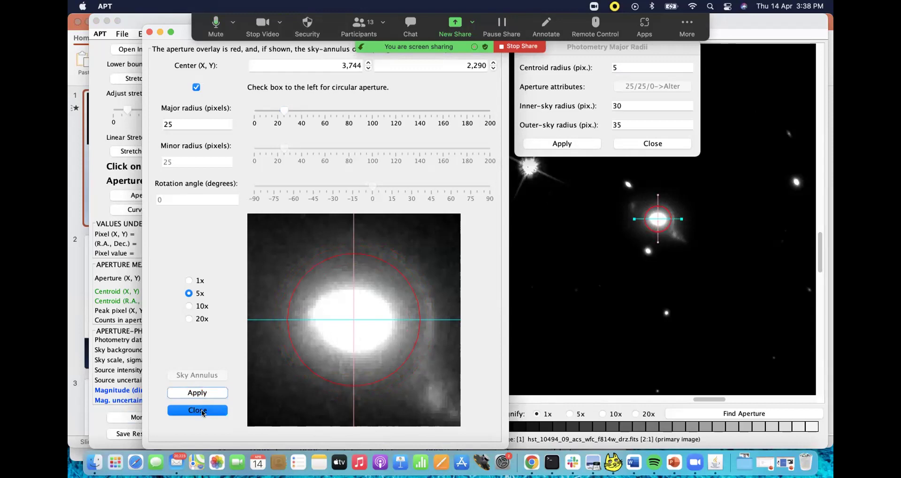
click(202, 412)
click(669, 142)
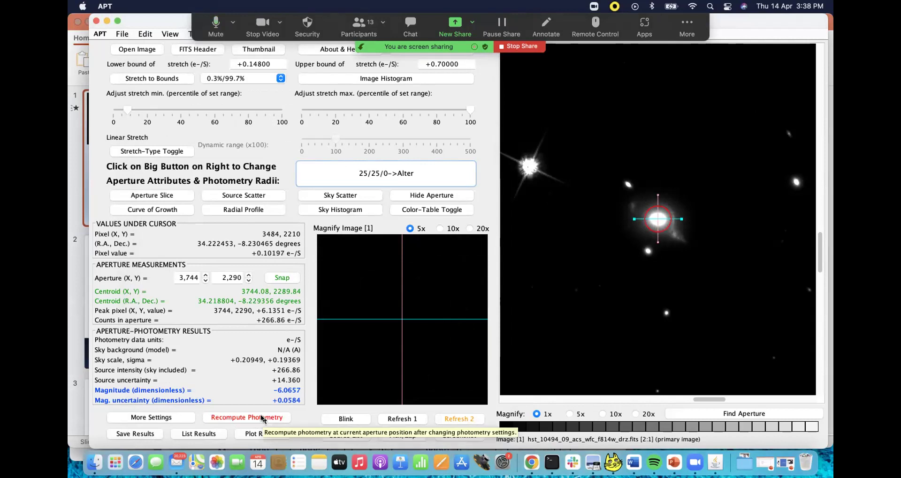
Step: Recompute the lens galaxy's photometry with the current aperture and settings, and put APT away to return to PowerPoint
click(263, 430)
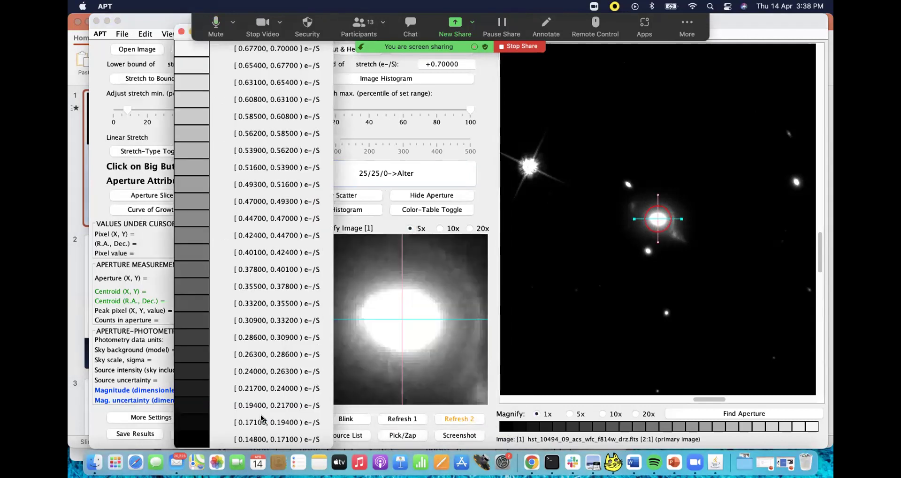
click(181, 32)
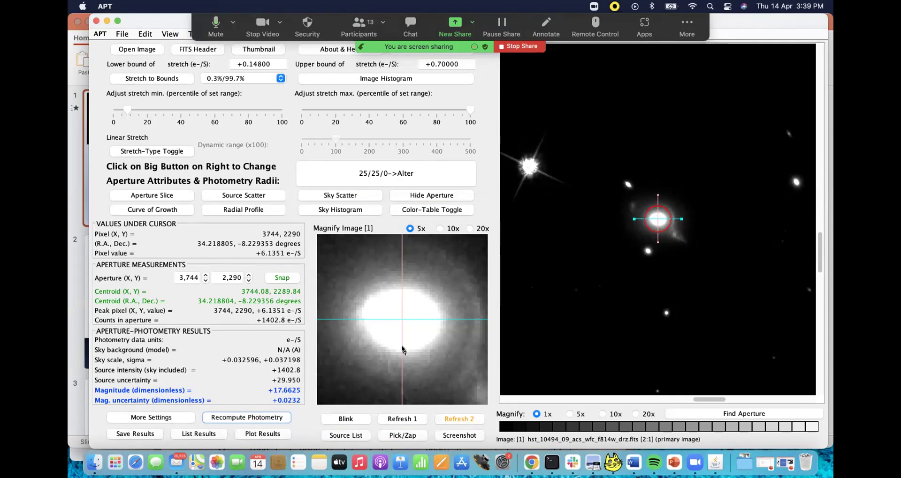
click(97, 20)
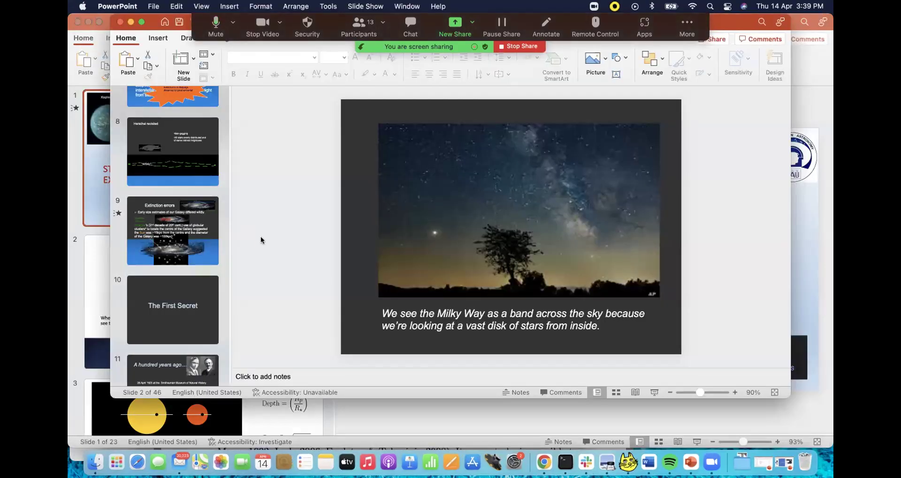